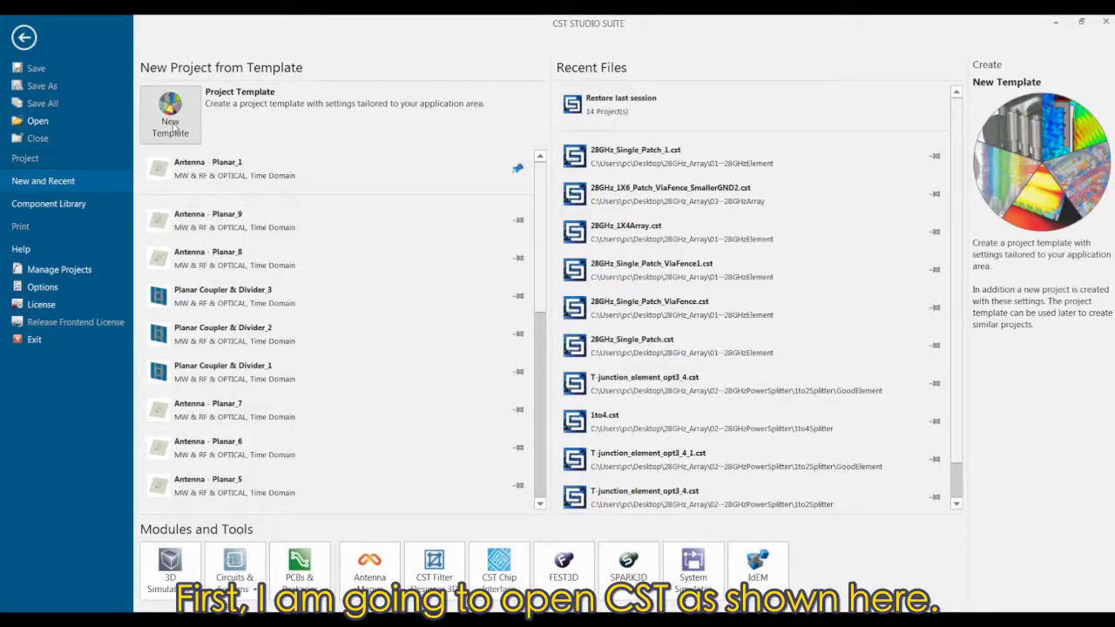
Choose the Antennas > Planar template with the time-domain solver and mm/GHz units.
click(174, 126)
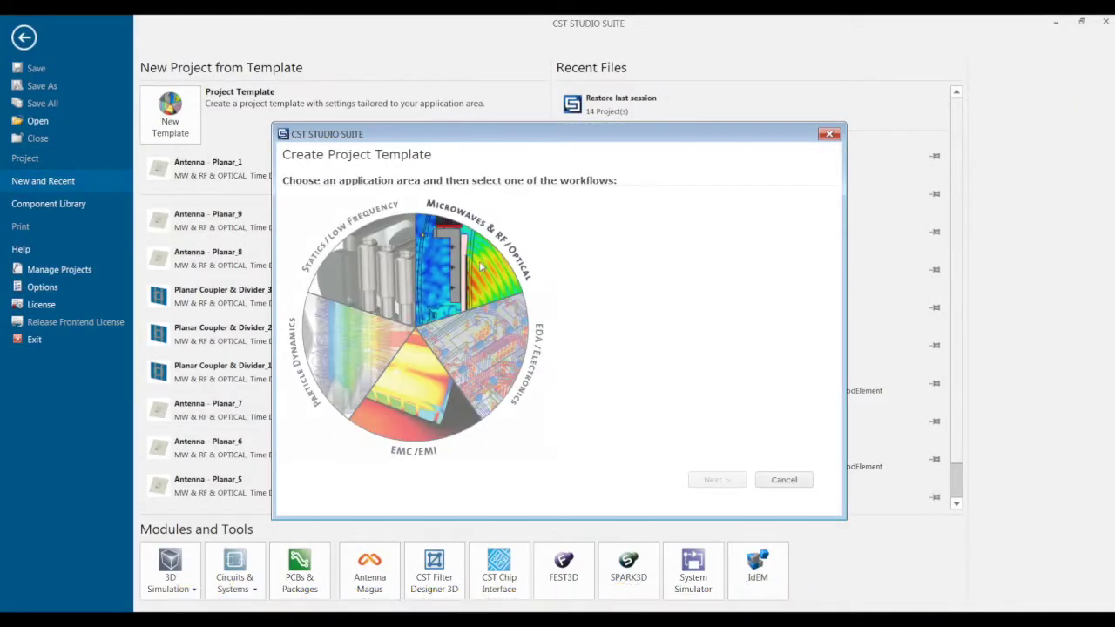
click(629, 228)
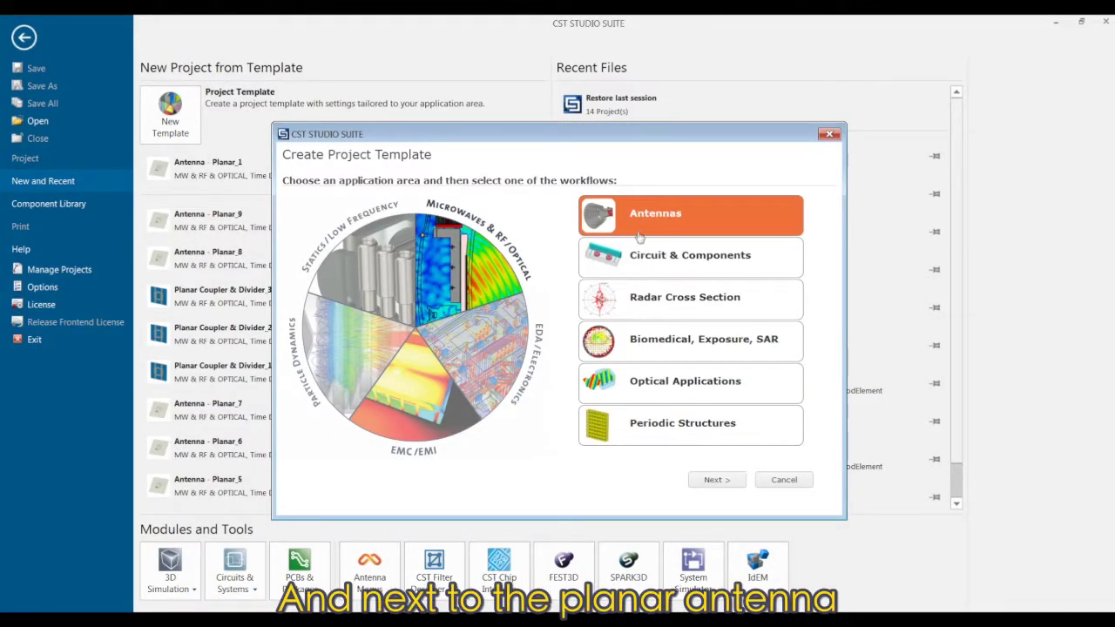
click(729, 481)
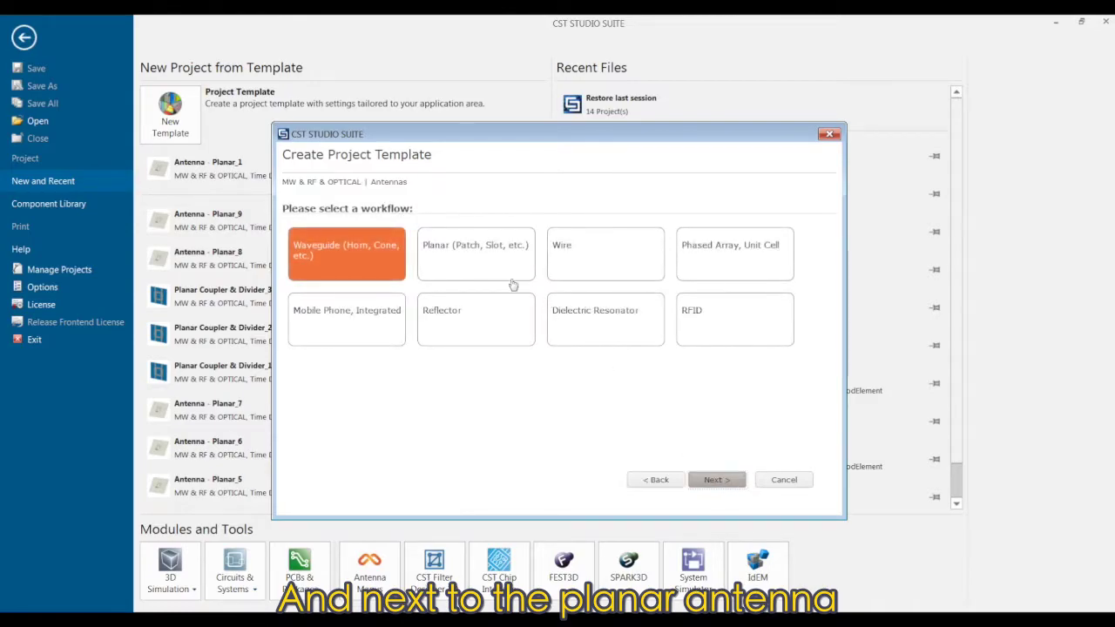
click(485, 266)
click(717, 480)
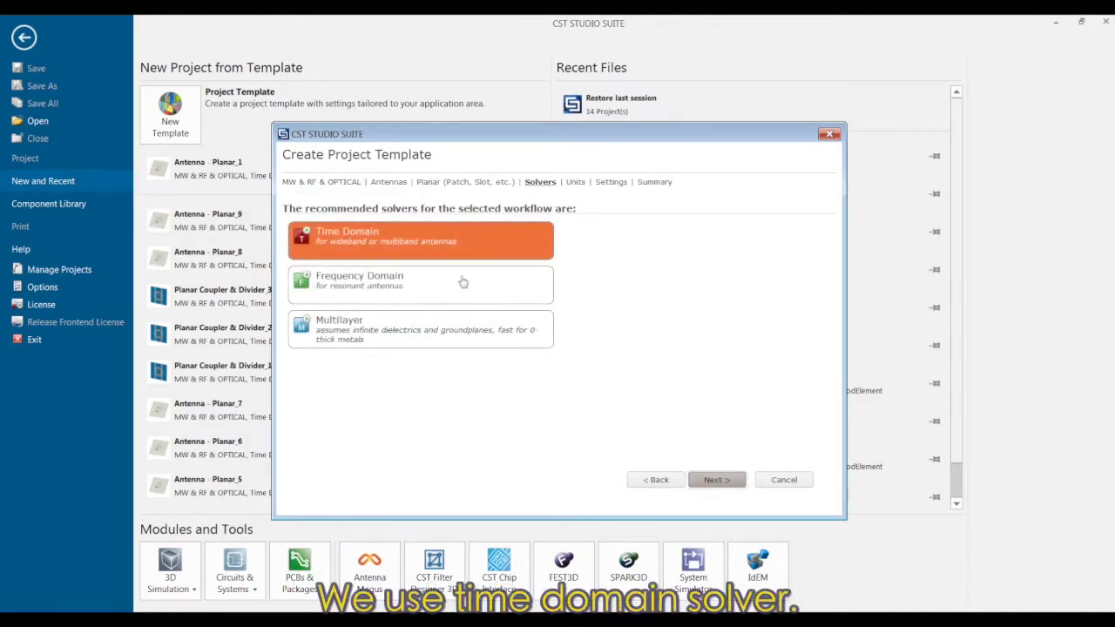
click(717, 480)
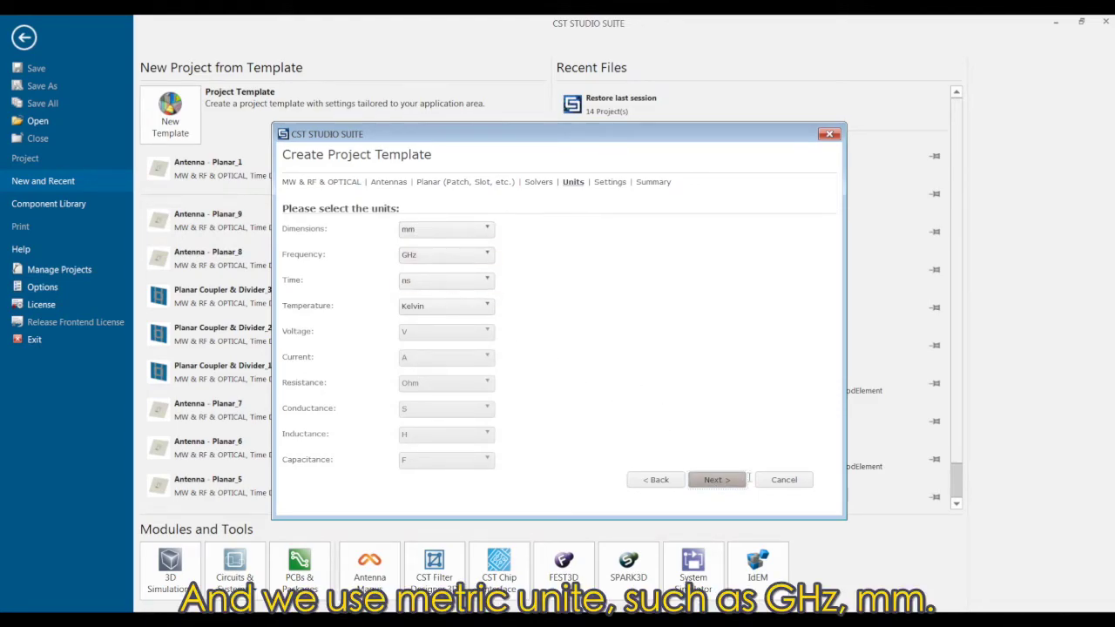
click(717, 480)
Set the 26–30 GHz range, add E-field, H-field and far-field monitors, and create the project.
click(429, 227)
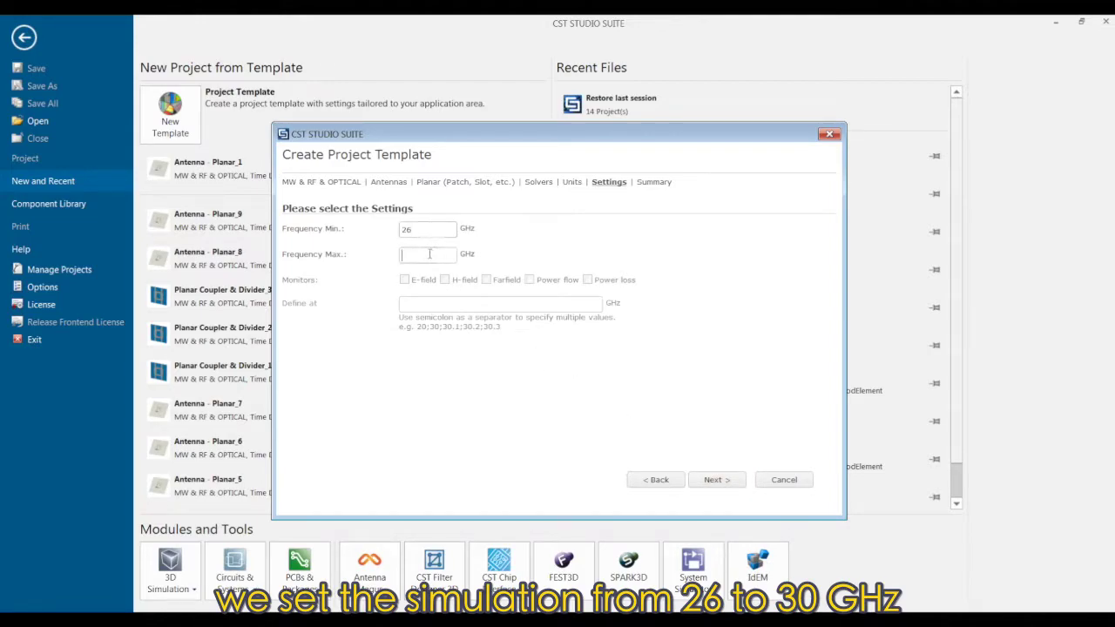
click(429, 254)
text(30)
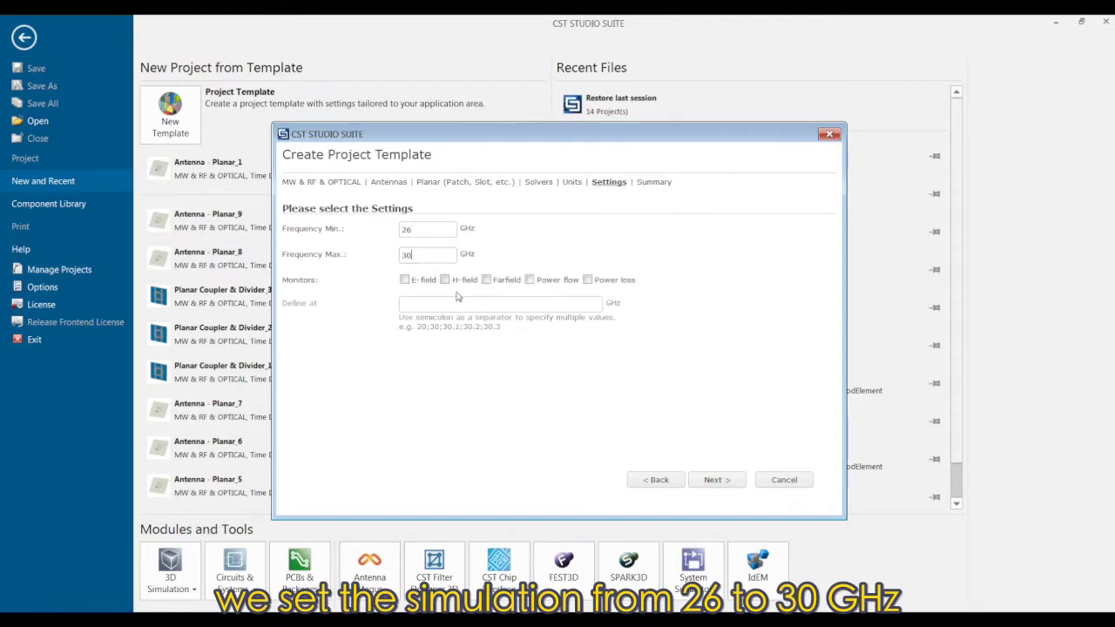
click(404, 280)
click(445, 280)
click(486, 279)
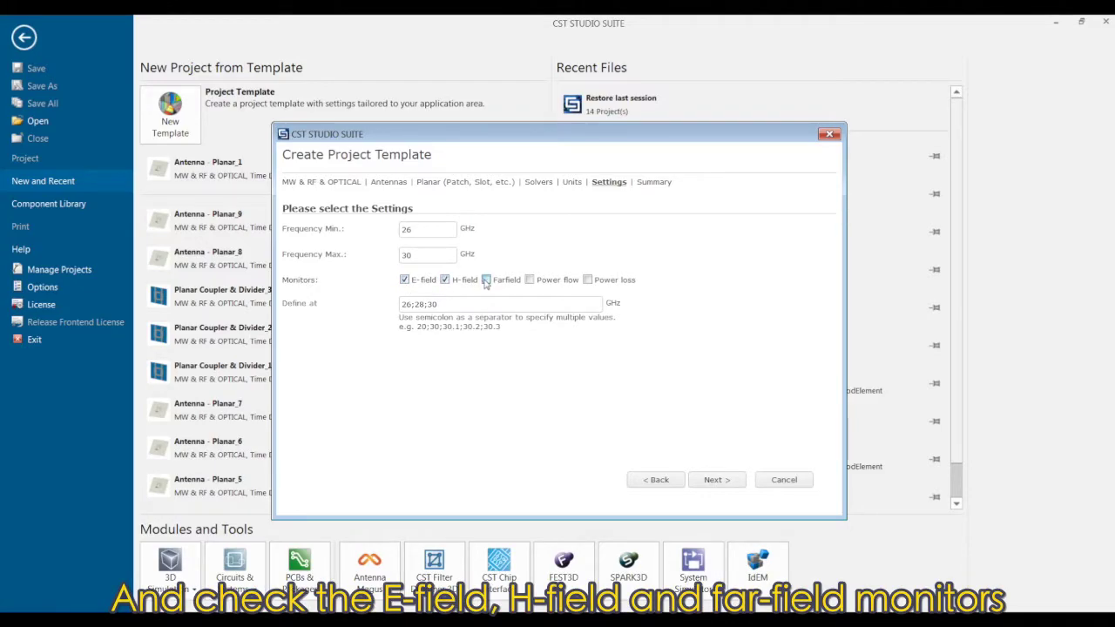
click(716, 479)
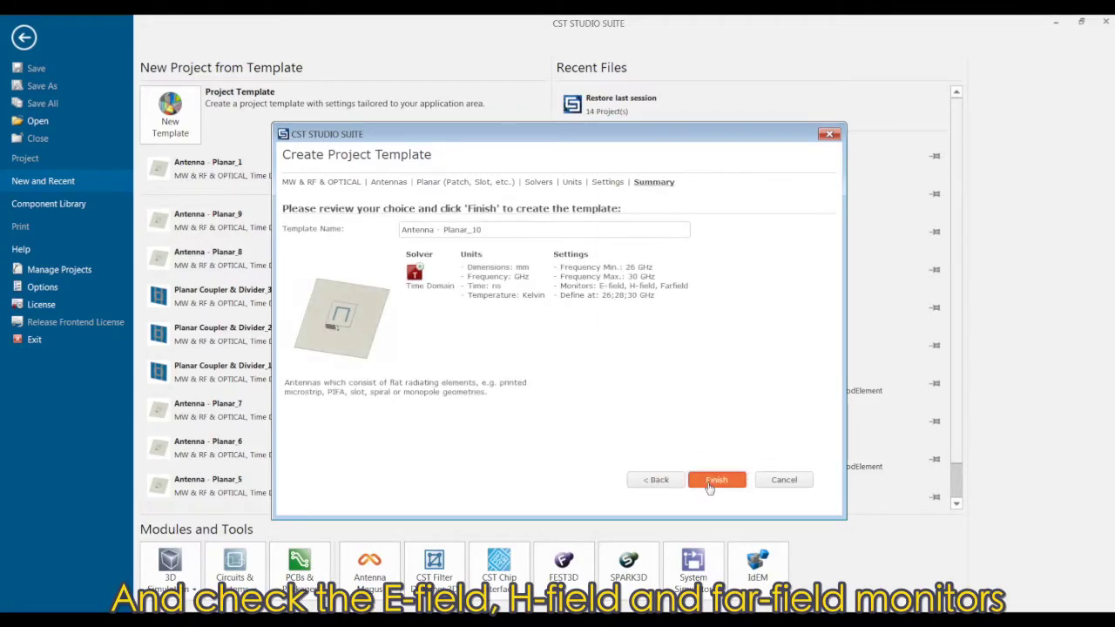
click(715, 480)
click(103, 42)
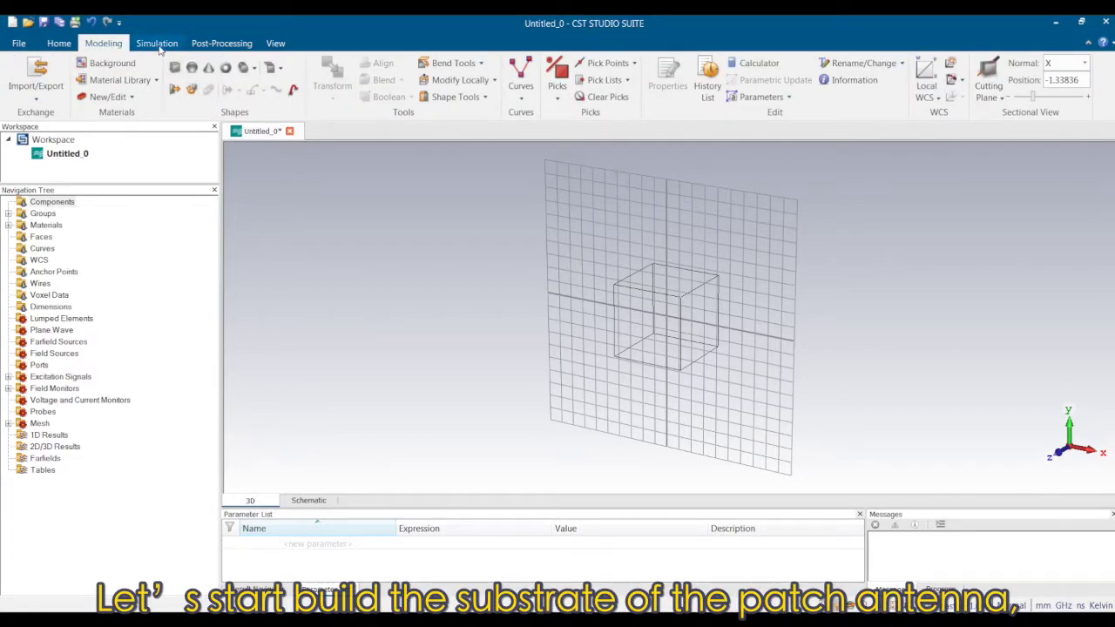
Define the substrate brick spanning ±sub_w/2, ±sub_l/2 and -sub_t to 0 in component substrate.
click(174, 67)
key(Escape)
text(s)
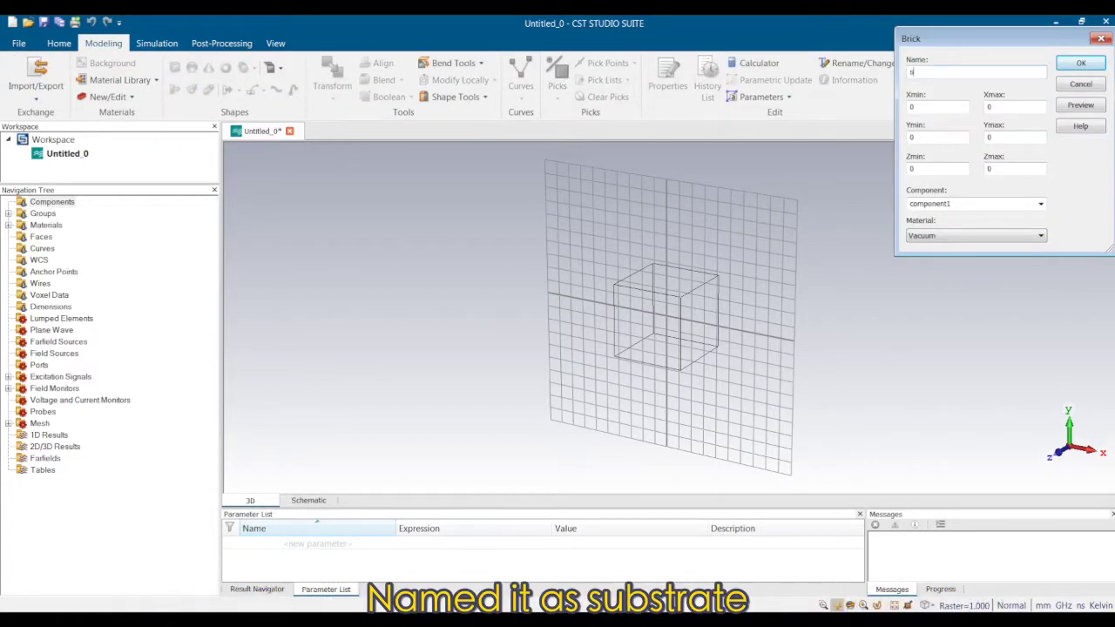
text(ubstat)
text(ra)
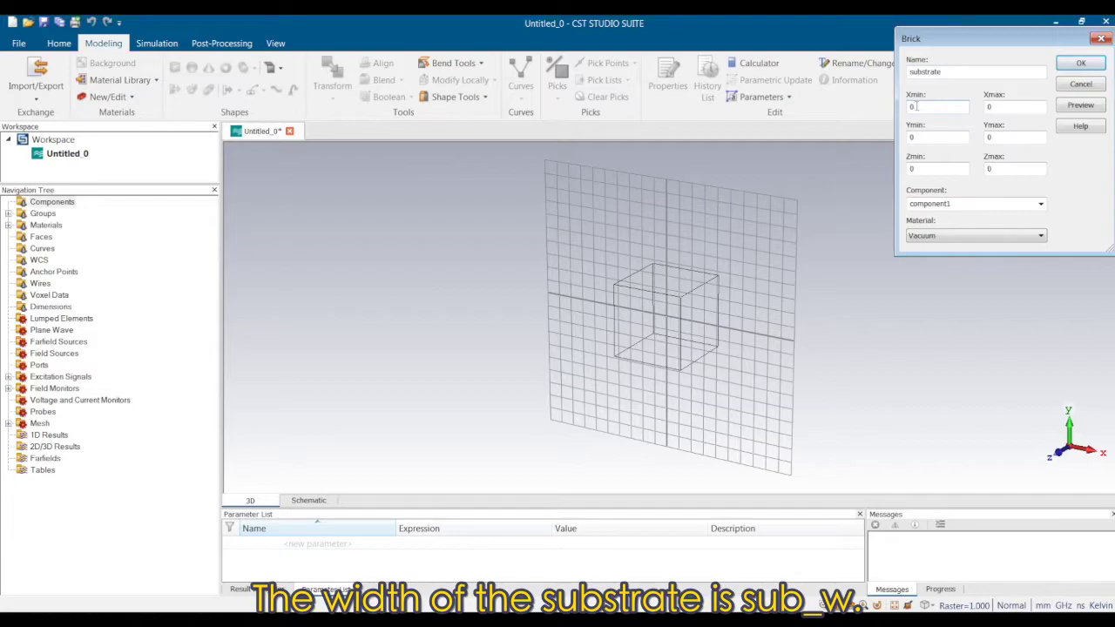
text(b_w/2)
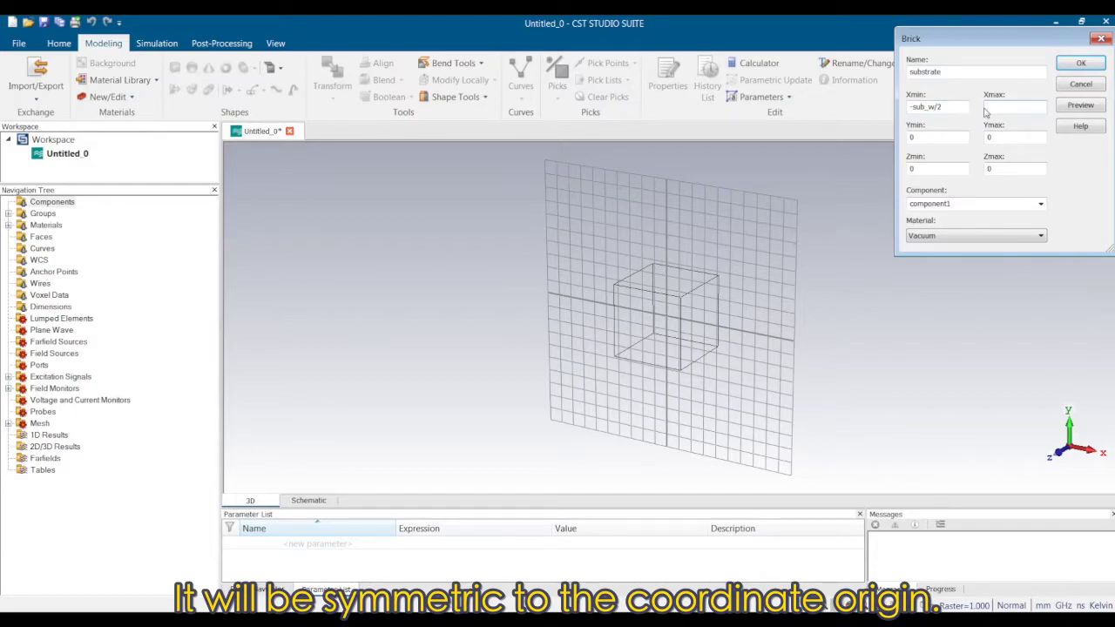
click(985, 108)
text(sub_w/2)
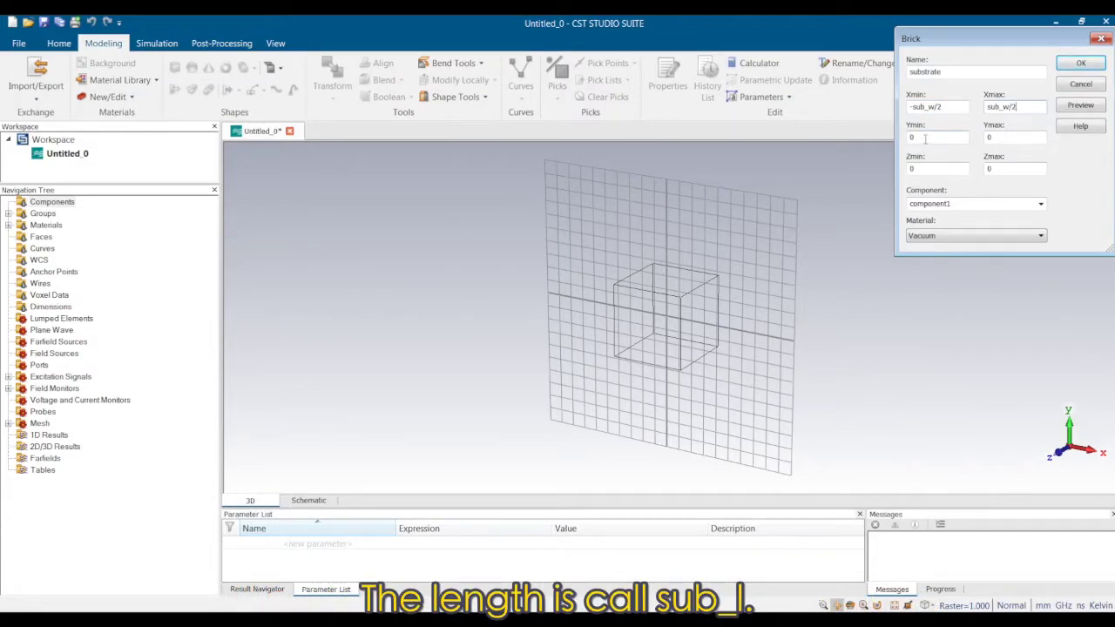
click(910, 140)
text(sub_l/2)
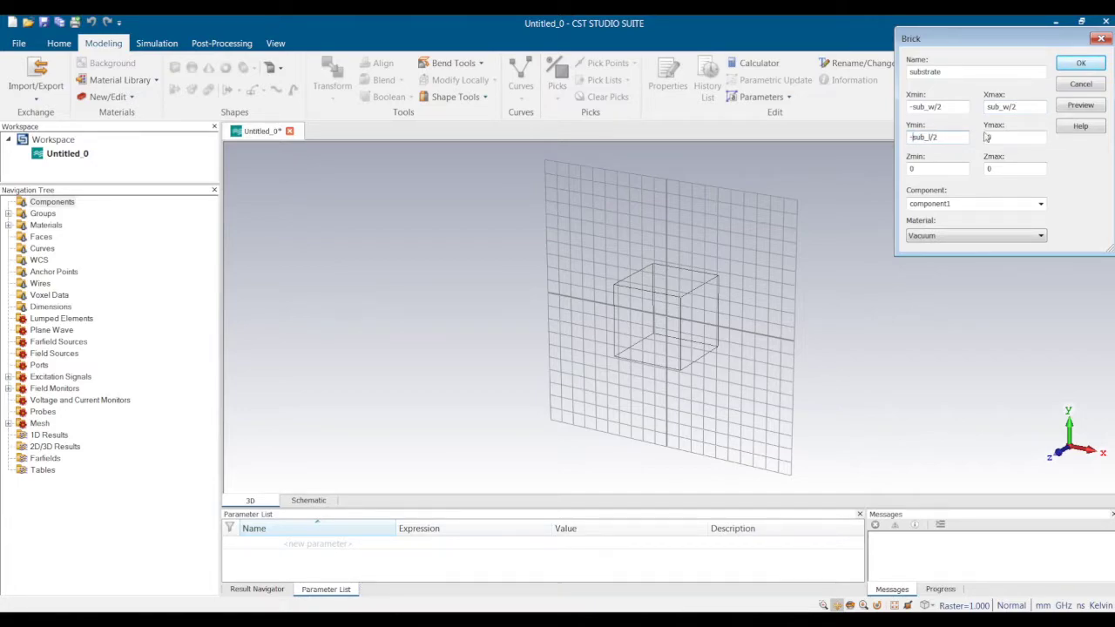
key(Tab)
text(sub_l/2)
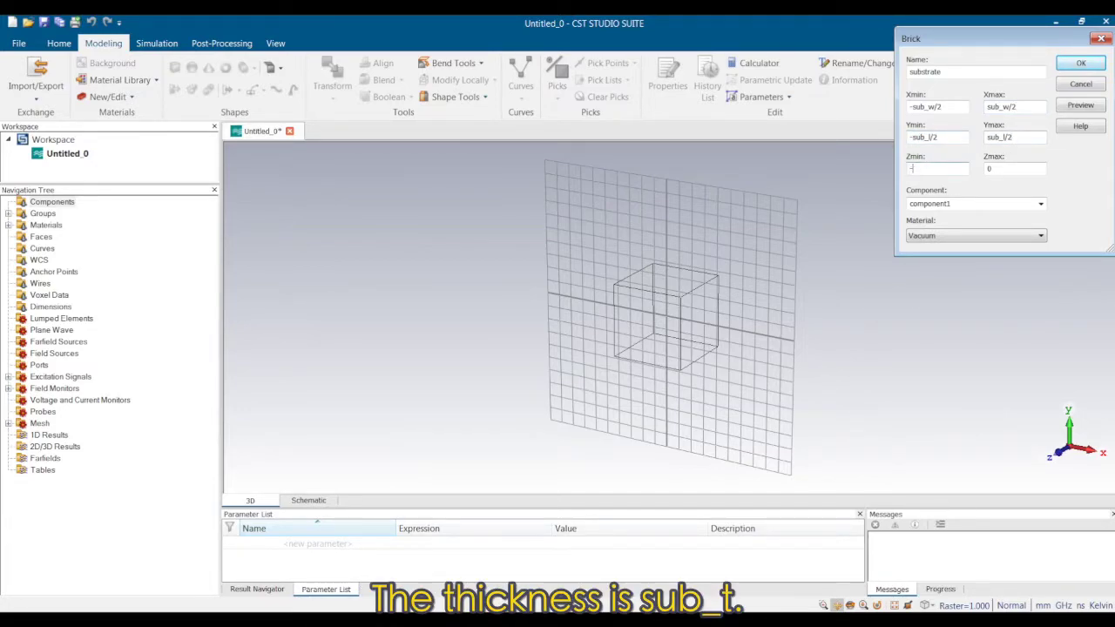
text(-sub_t)
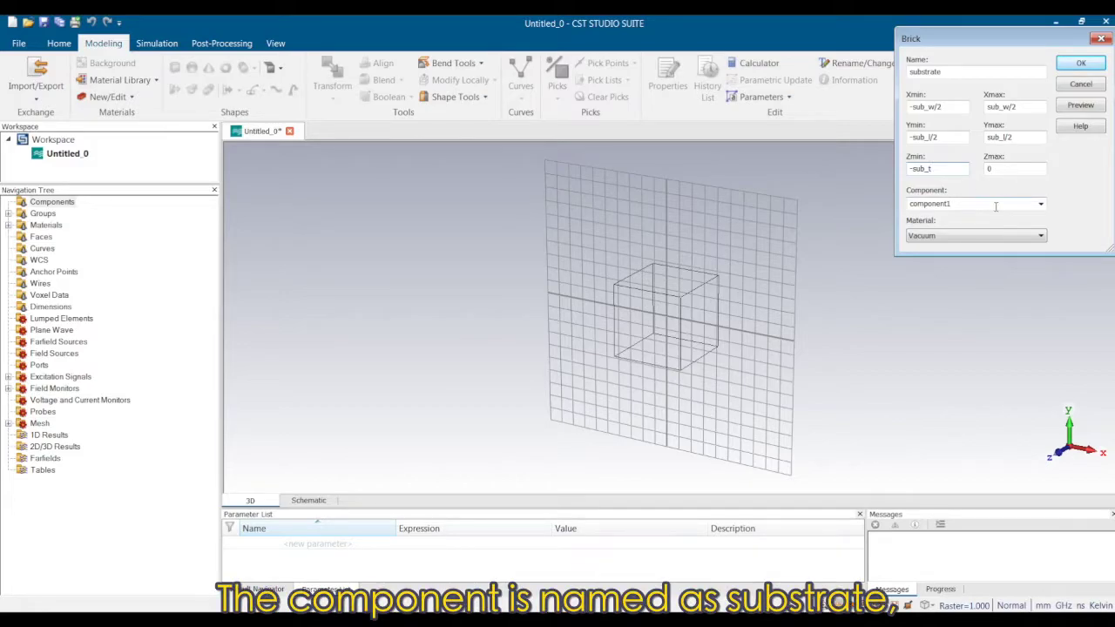
double_click(996, 206)
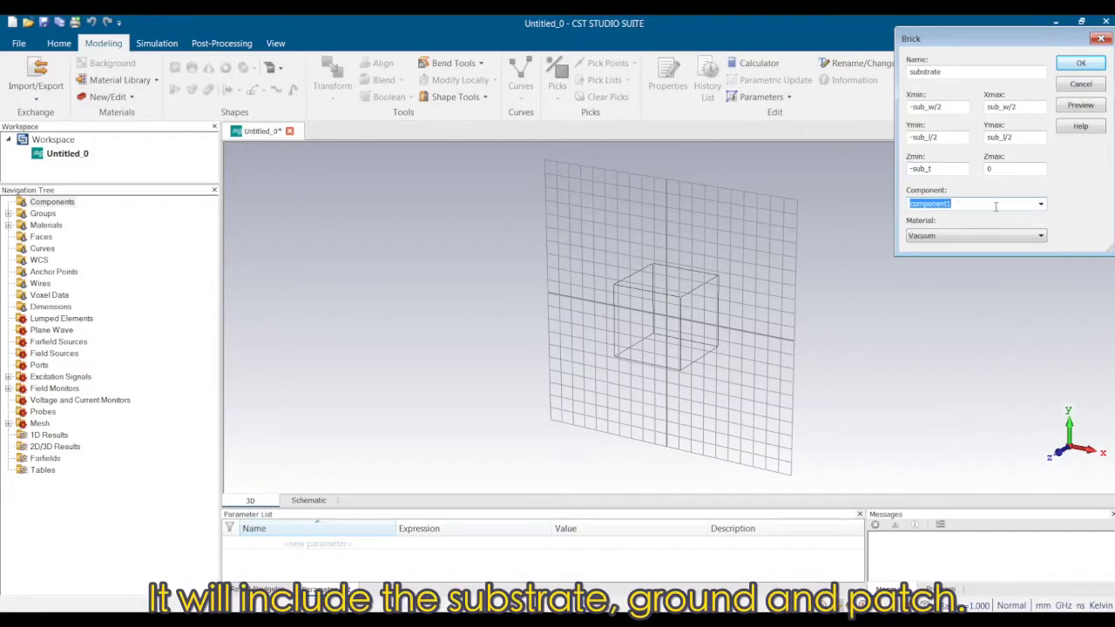
text(substrate)
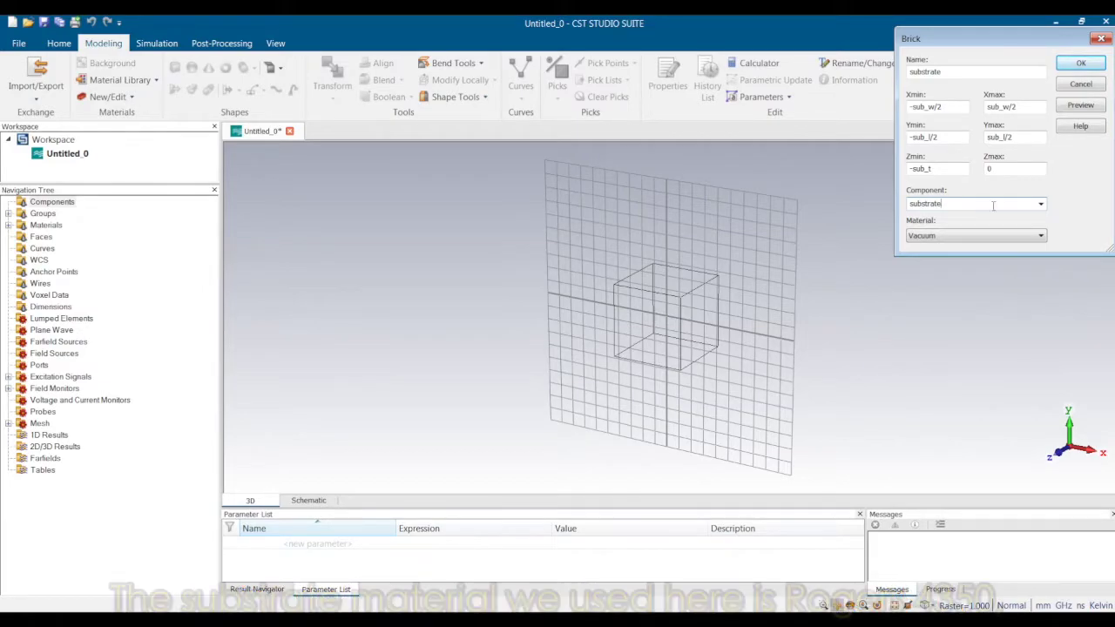
Assign lossy Rogers RO4350B (epsilon 3.66, loss tangent 0.0037) from the material library to the brick.
click(1002, 235)
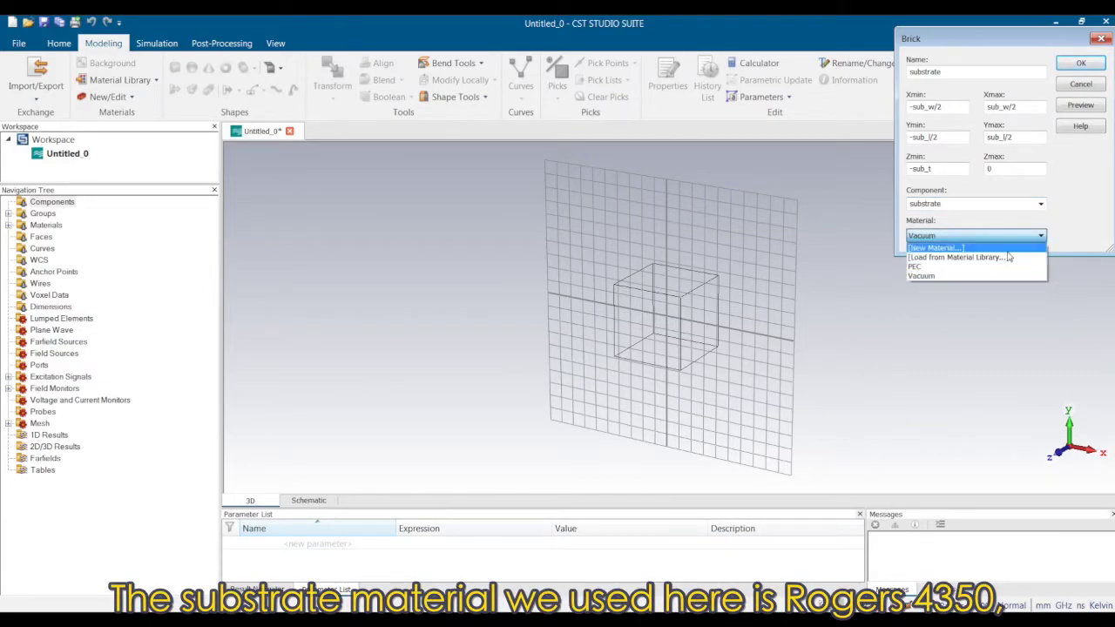
click(1007, 257)
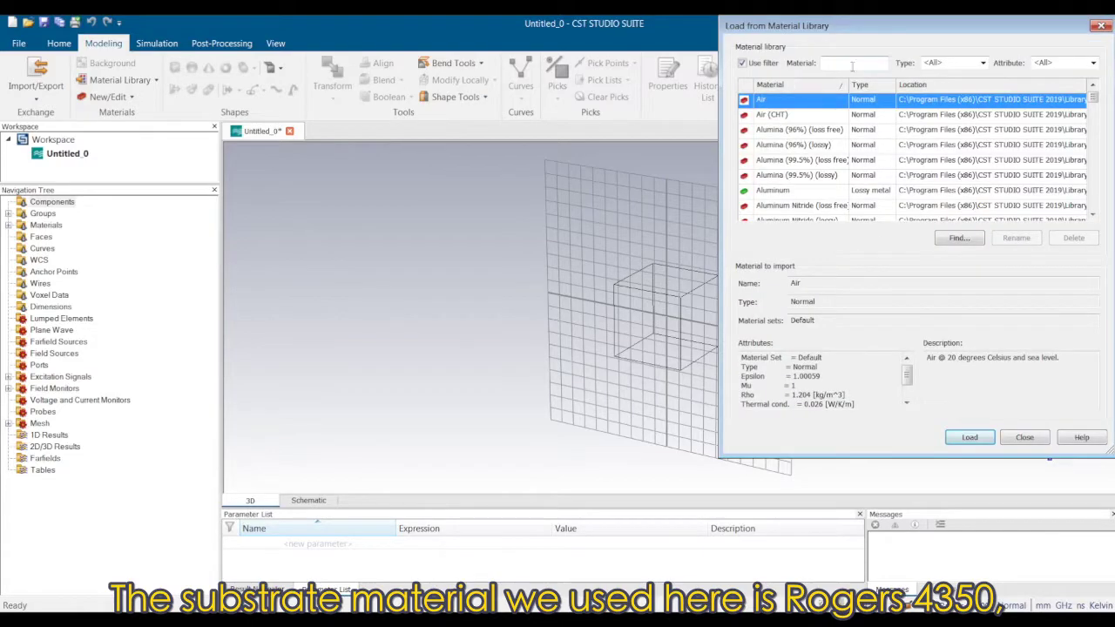
click(852, 64)
text(4350)
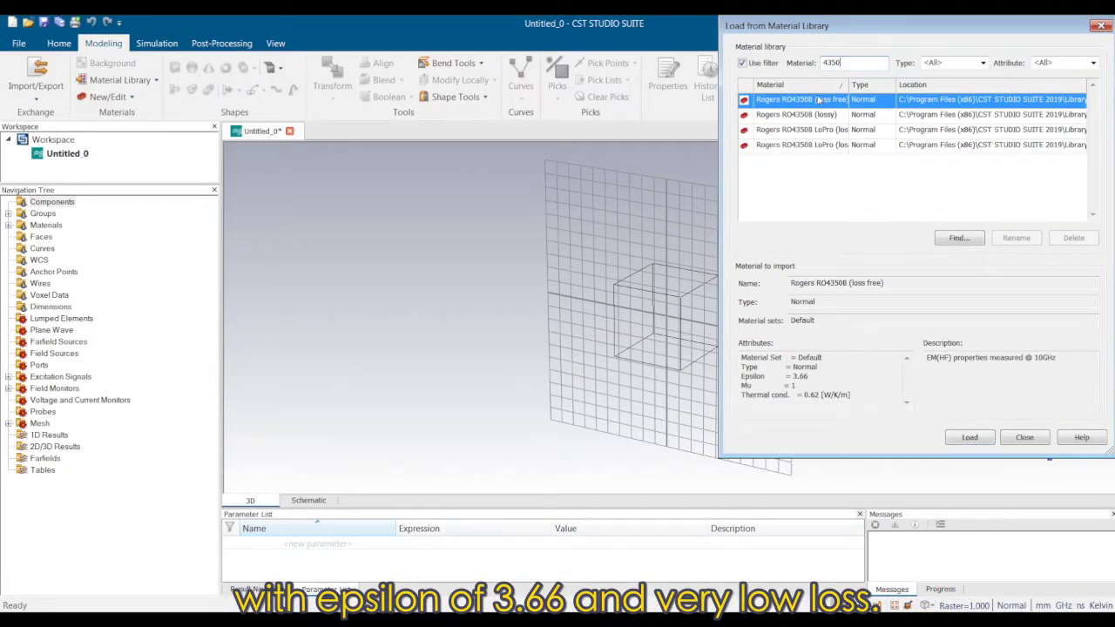
click(821, 115)
double_click(802, 378)
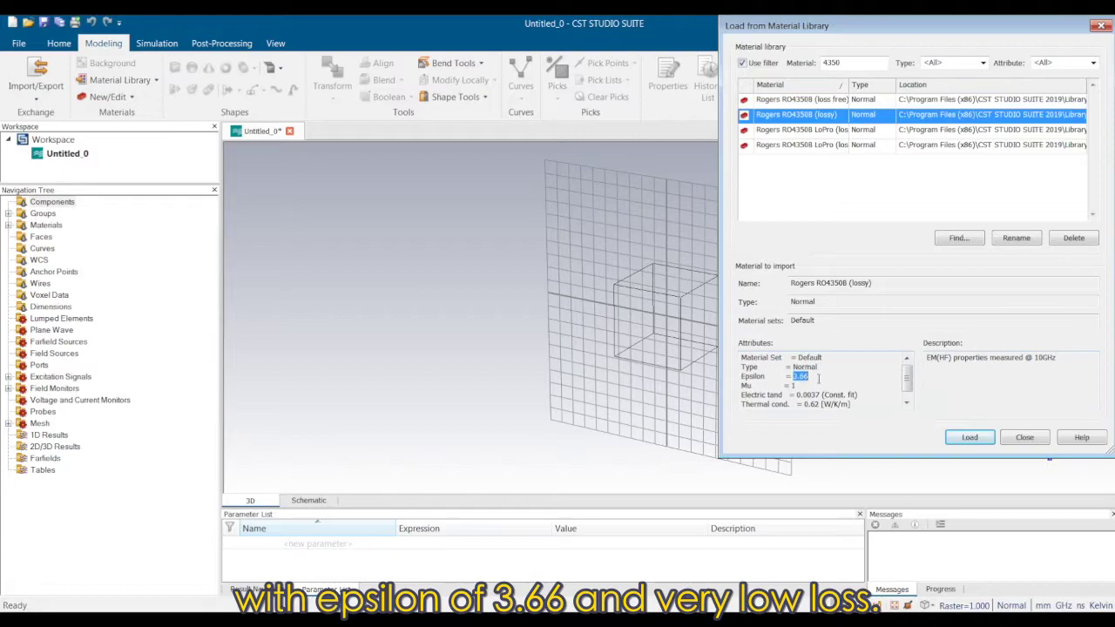
drag(794, 395, 844, 395)
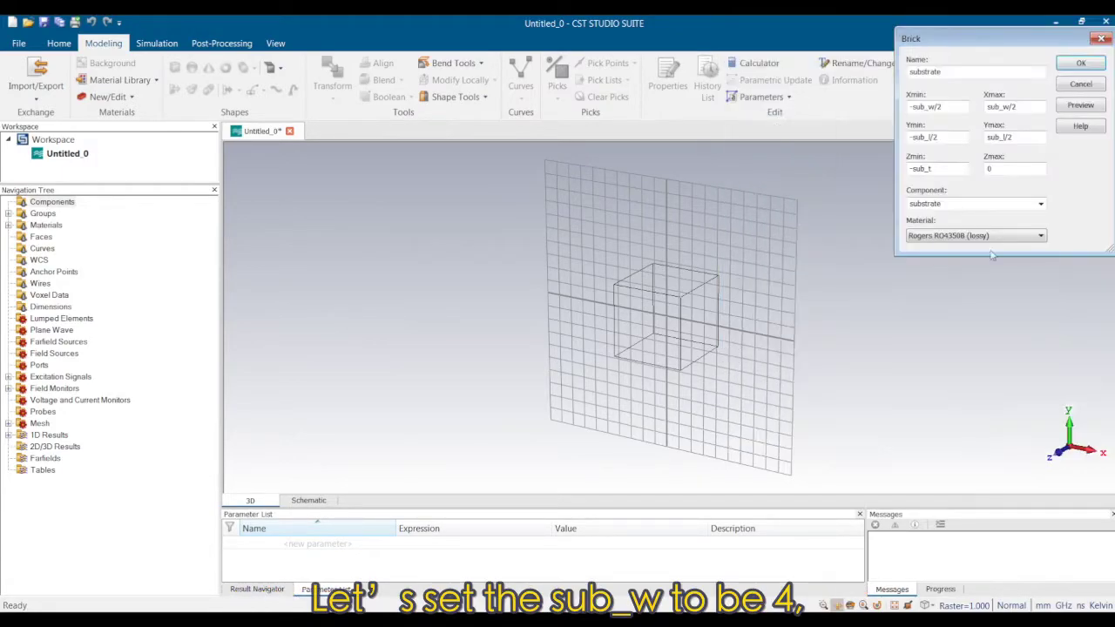
click(1081, 64)
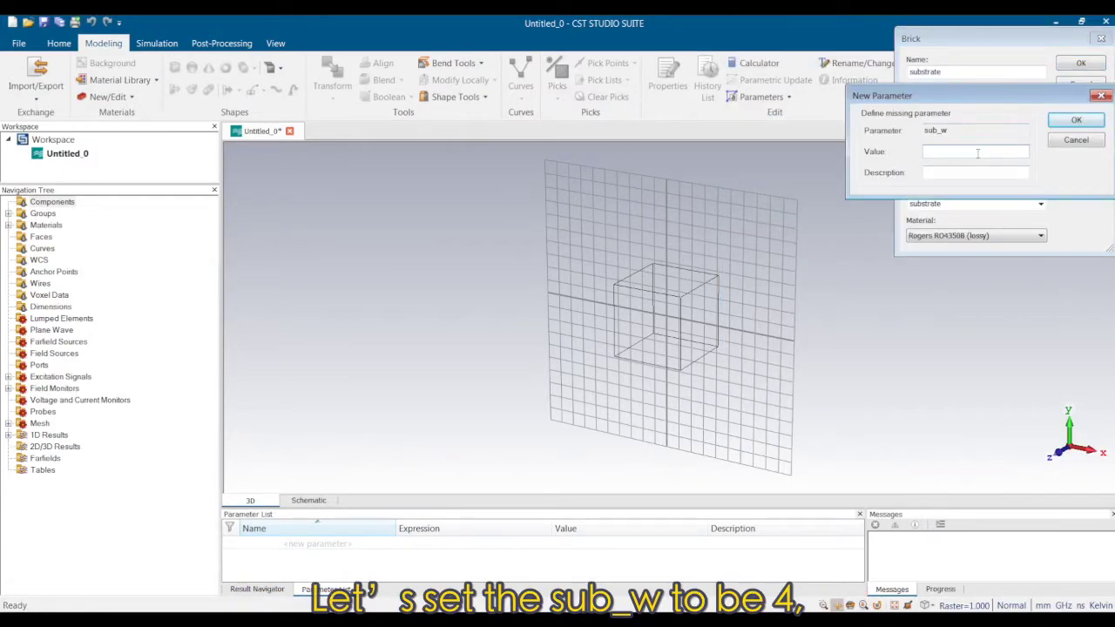
Define the new parameters sub_w = 4, sub_l = 4 and sub_t = 0.254.
text(4)
key(Return)
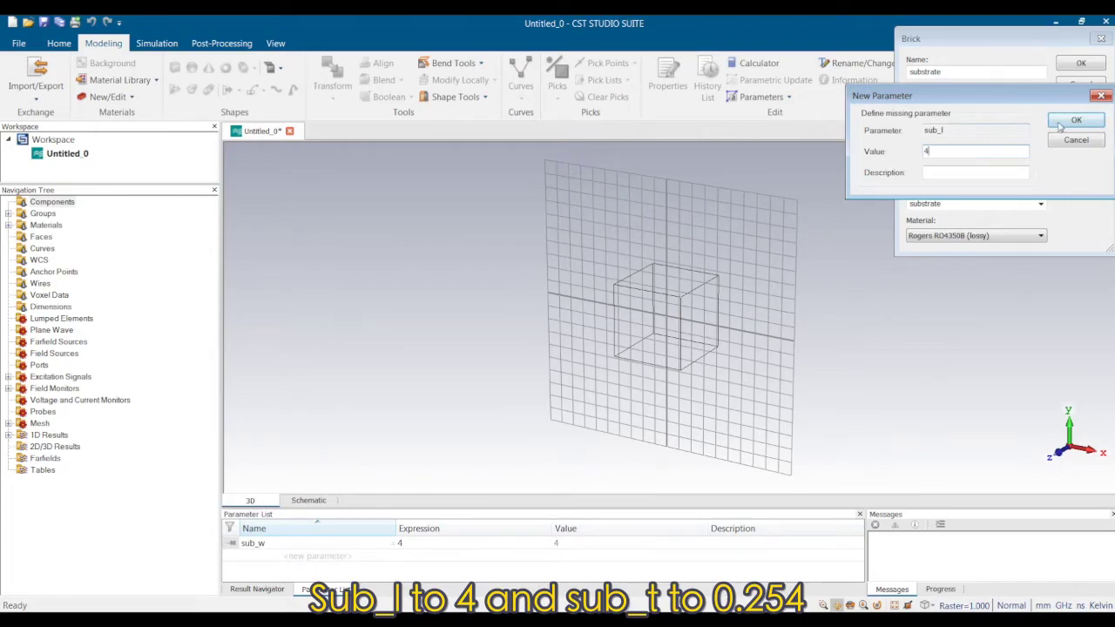
click(1061, 123)
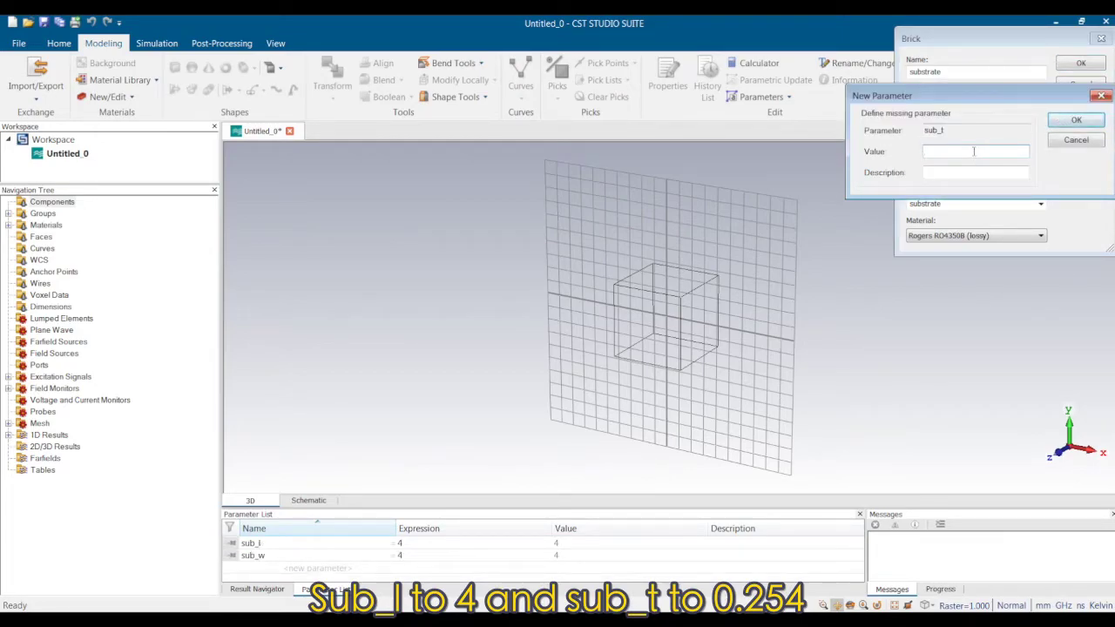
text(0.254)
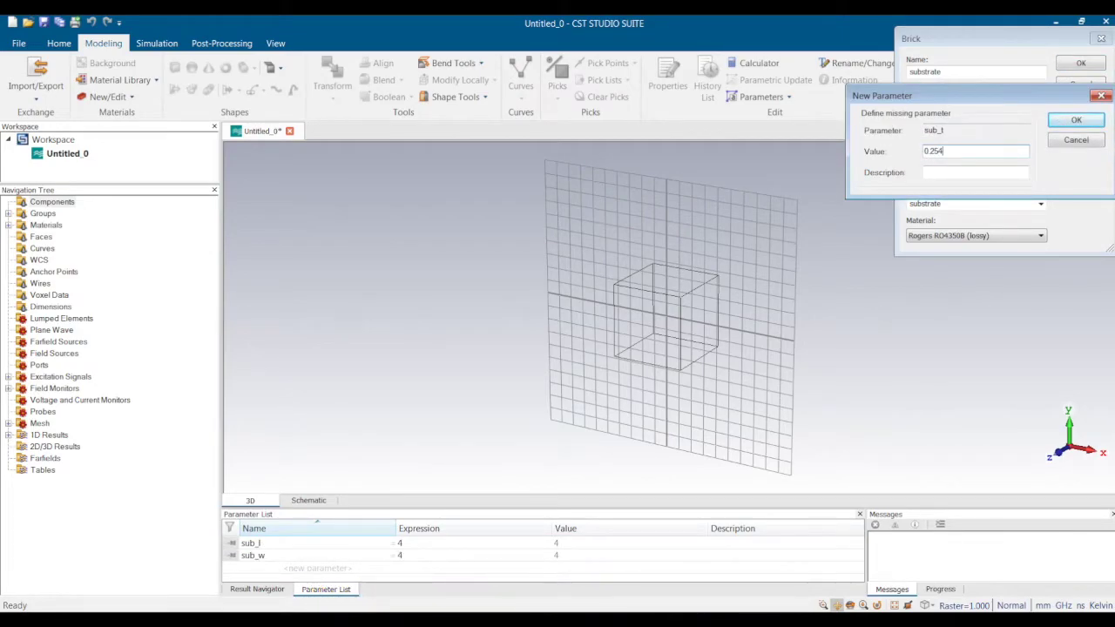
click(1072, 122)
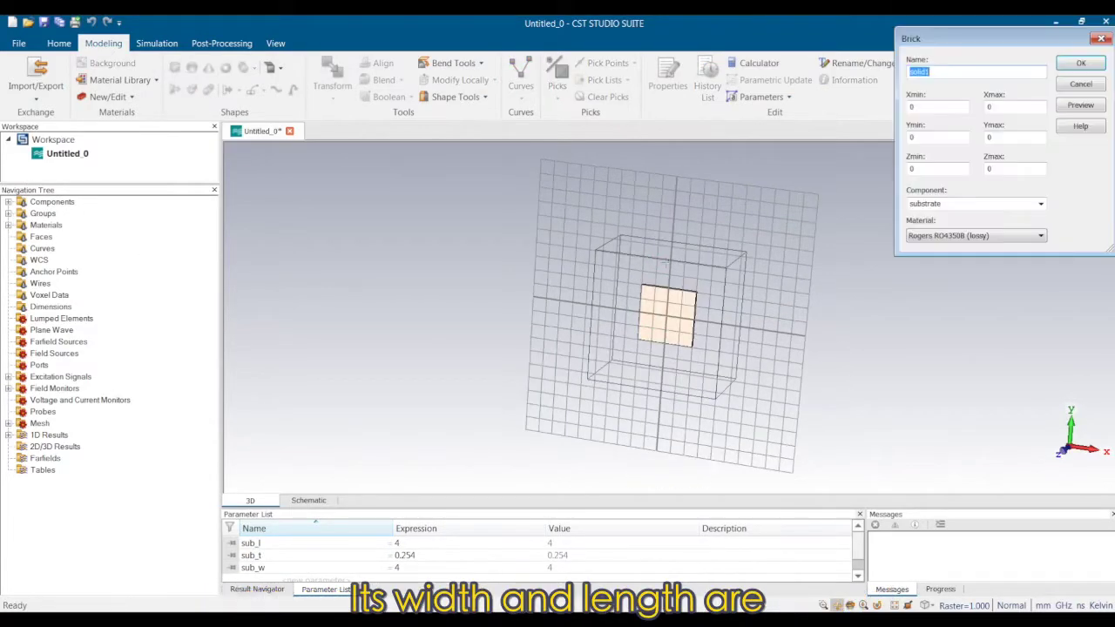
Define brick GND spanning ±sub_w/2, ±sub_l/2 and from -sub_t-th to -sub_t.
text(GND)
double_click(927, 109)
text(-sub_w/2)
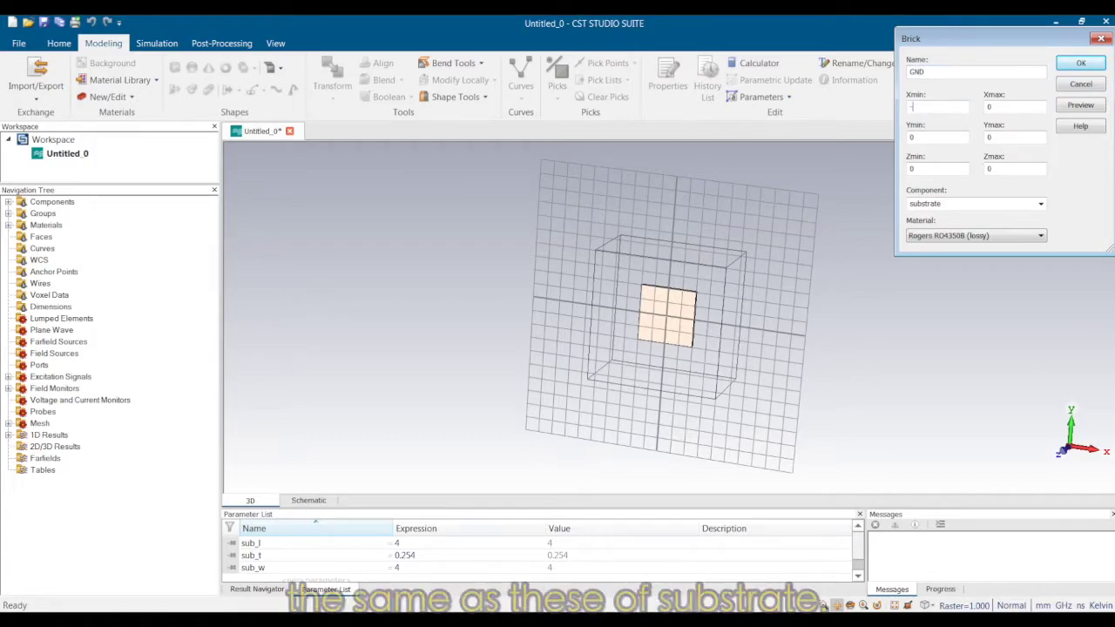
text(sub_w/2)
double_click(934, 136)
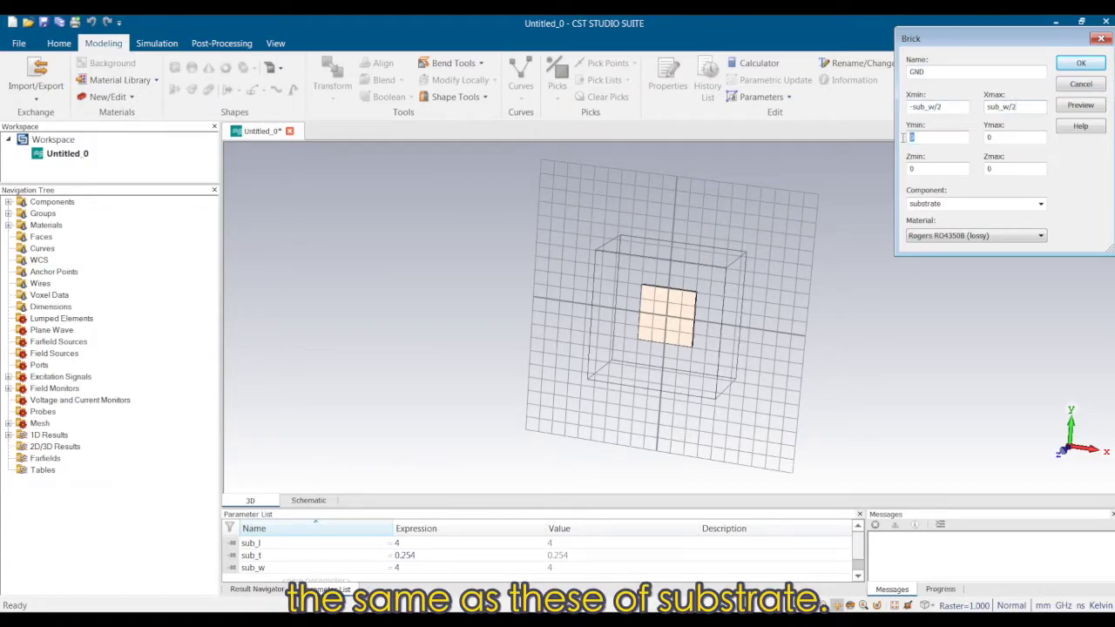
text(sub_l/2)
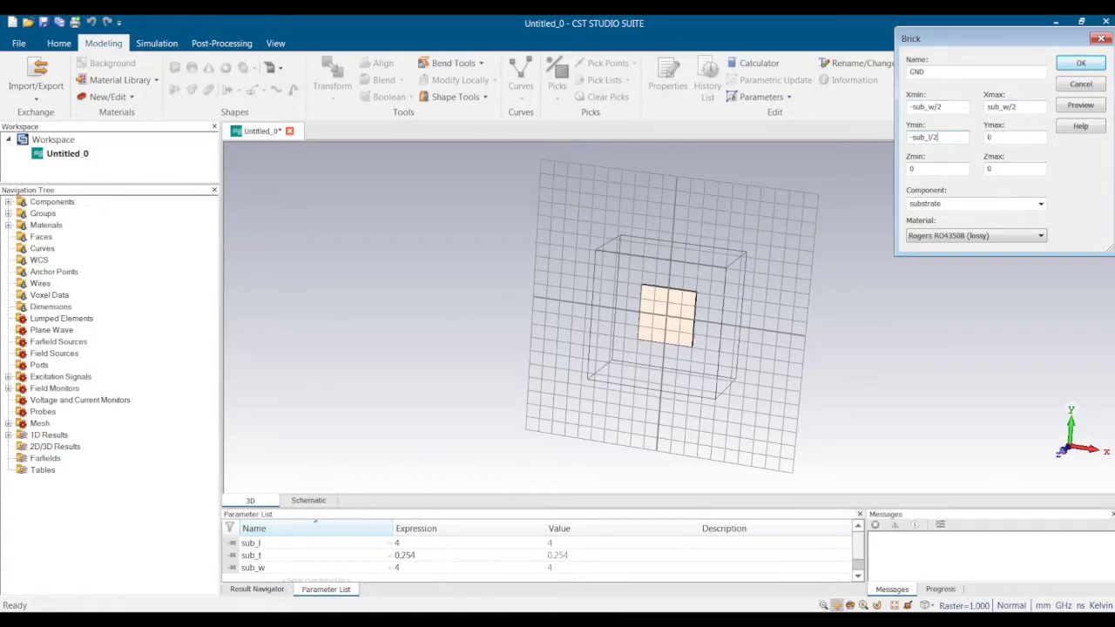
key(Tab)
text(sub_l/2)
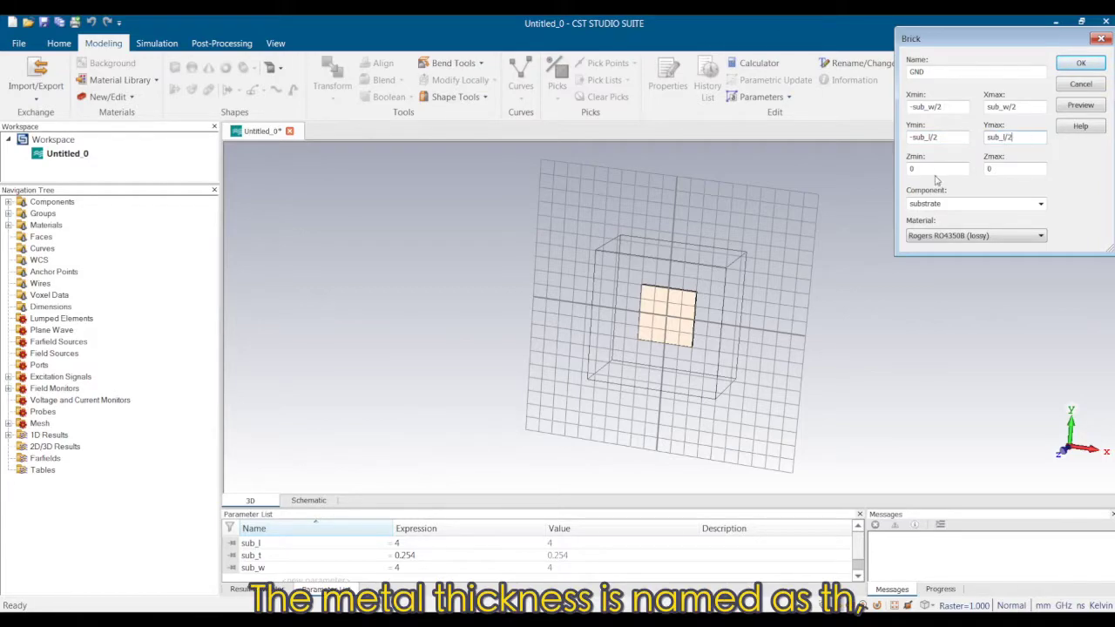
text(-sub_t-th-sub_t)
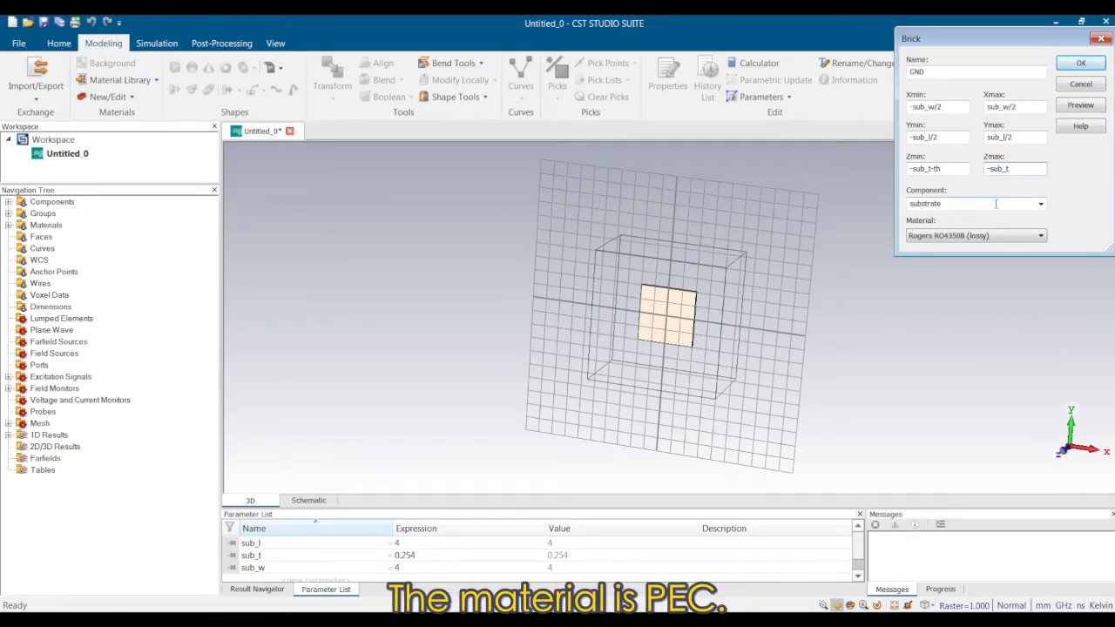
Make GND a PEC brick and define th = 0.017.
click(990, 236)
click(949, 269)
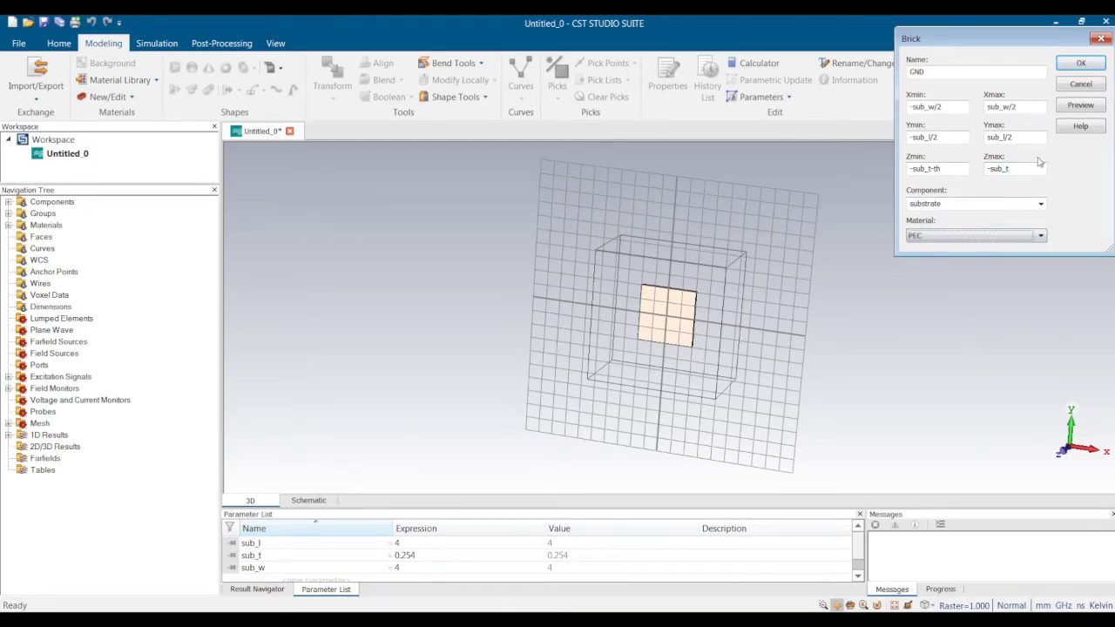
click(1081, 63)
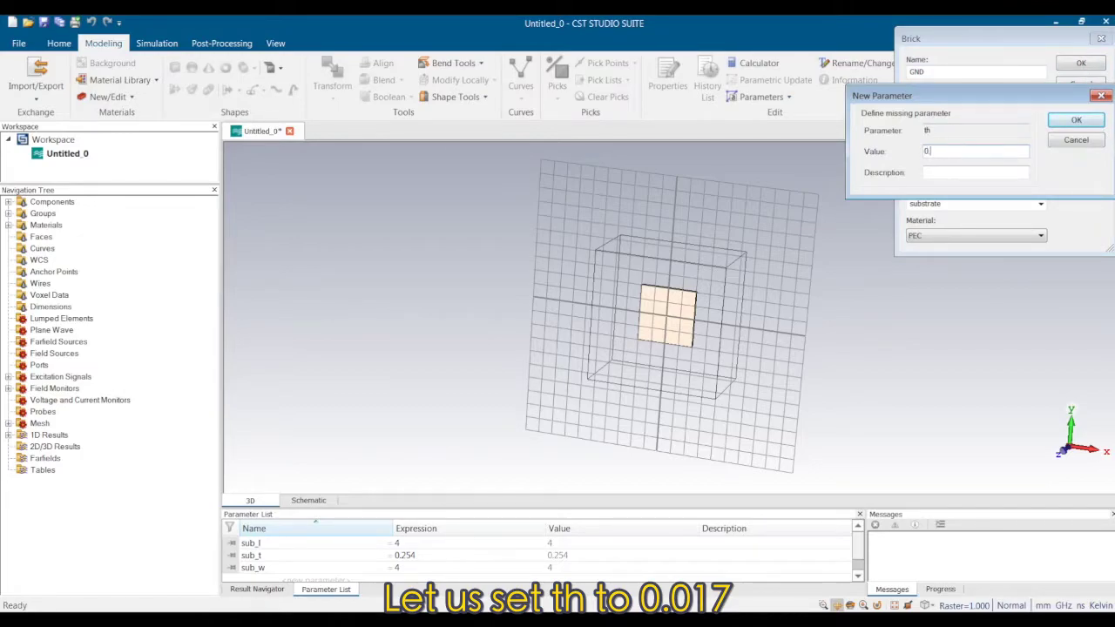
click(1076, 119)
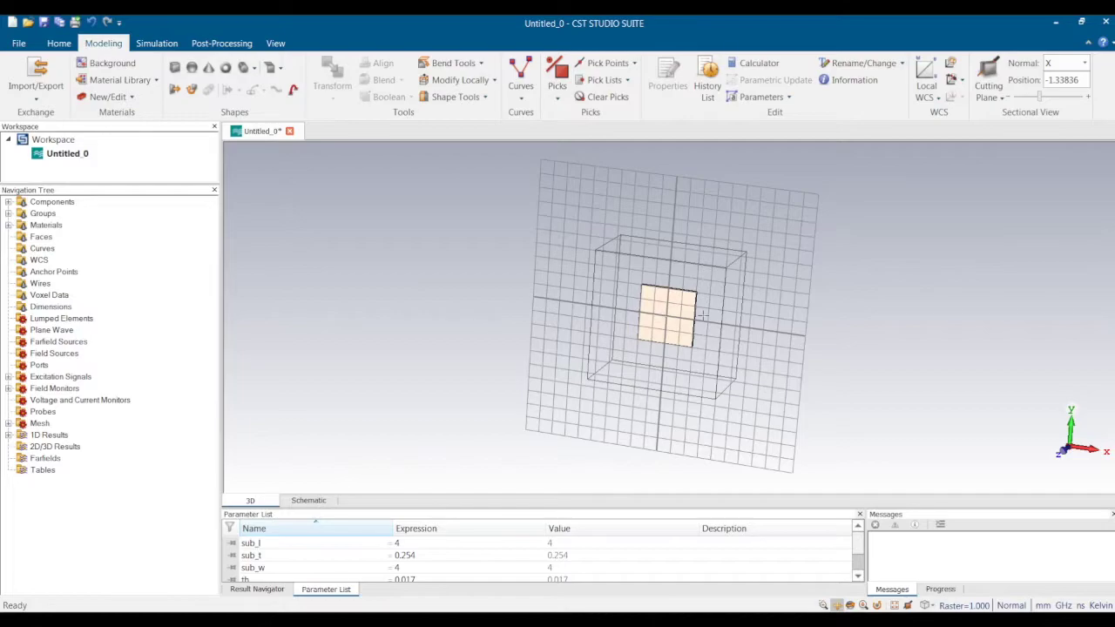
Change the PEC material colour of the GND solid to orange.
drag(710, 311, 555, 529)
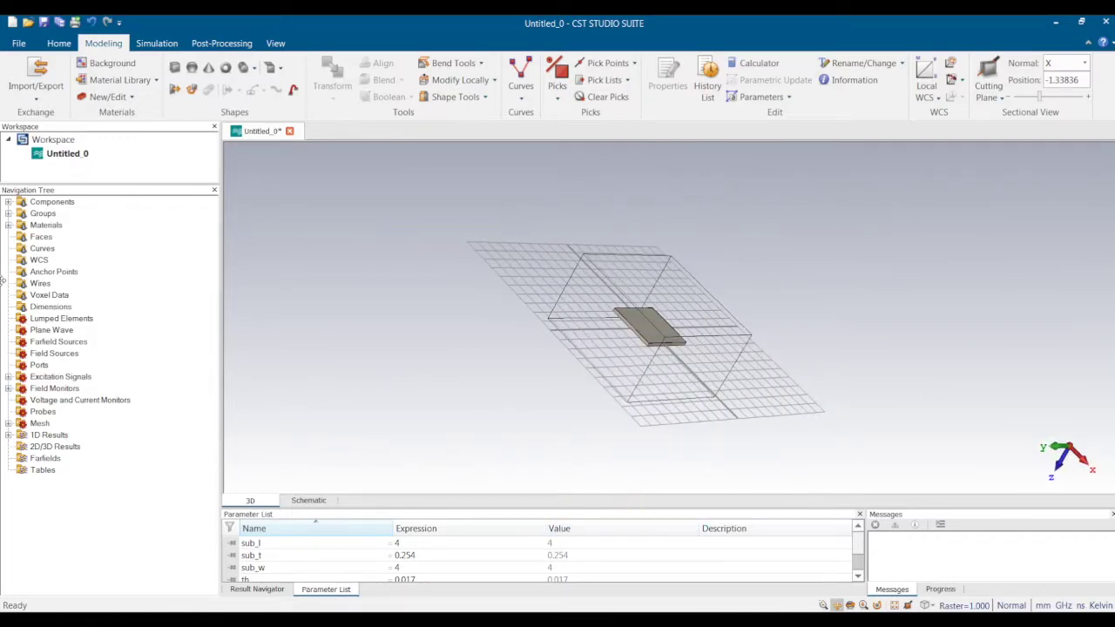
click(8, 202)
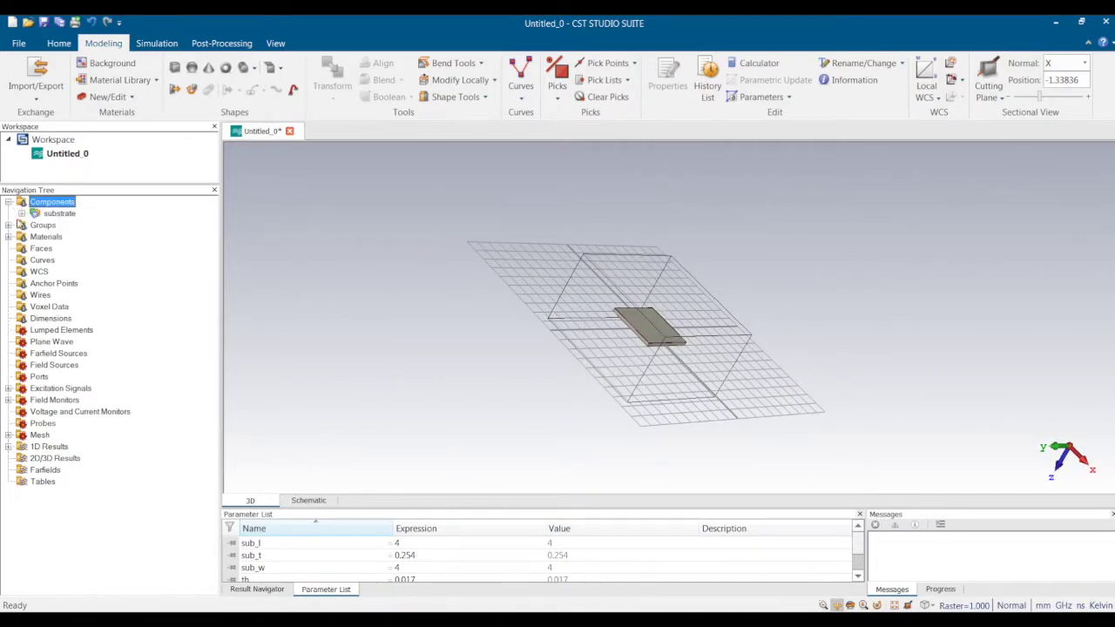
click(8, 237)
click(21, 213)
click(70, 224)
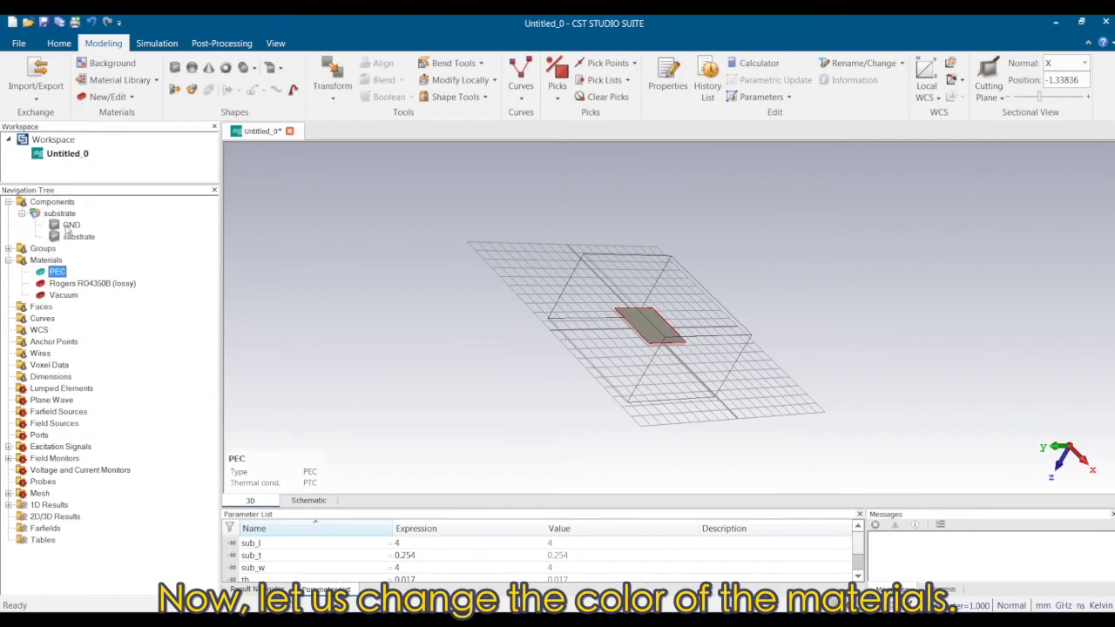
right_click(70, 226)
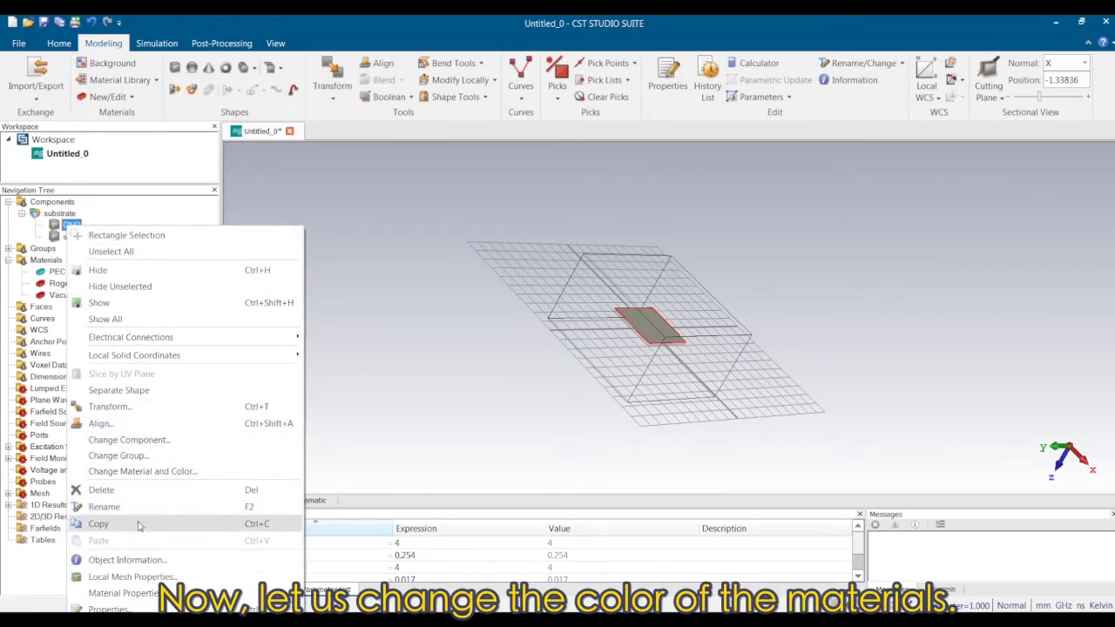
click(130, 593)
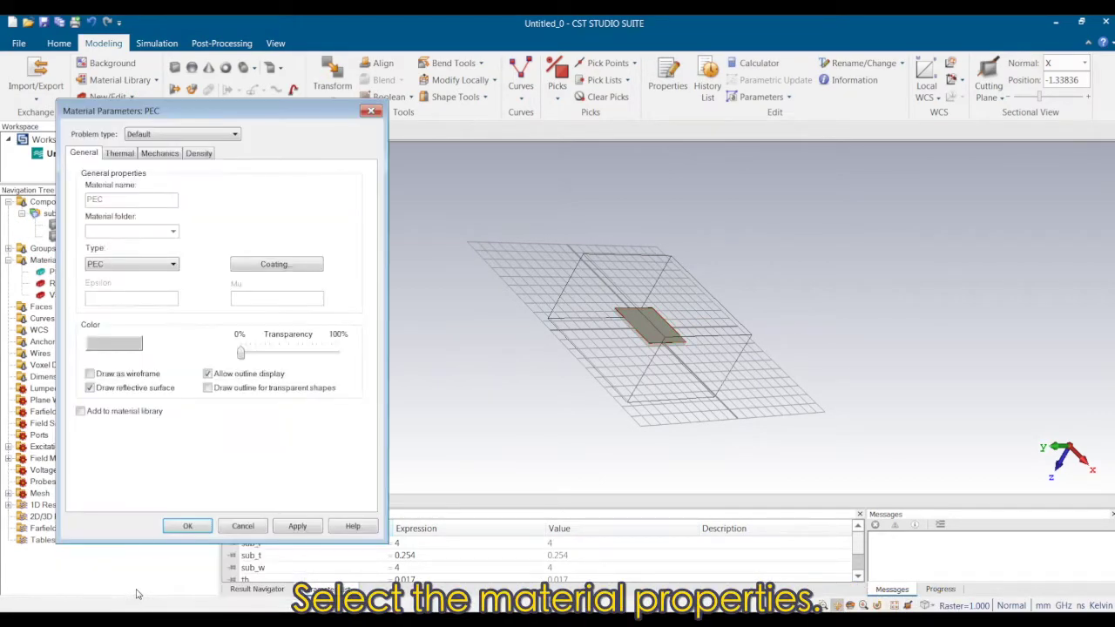
click(132, 345)
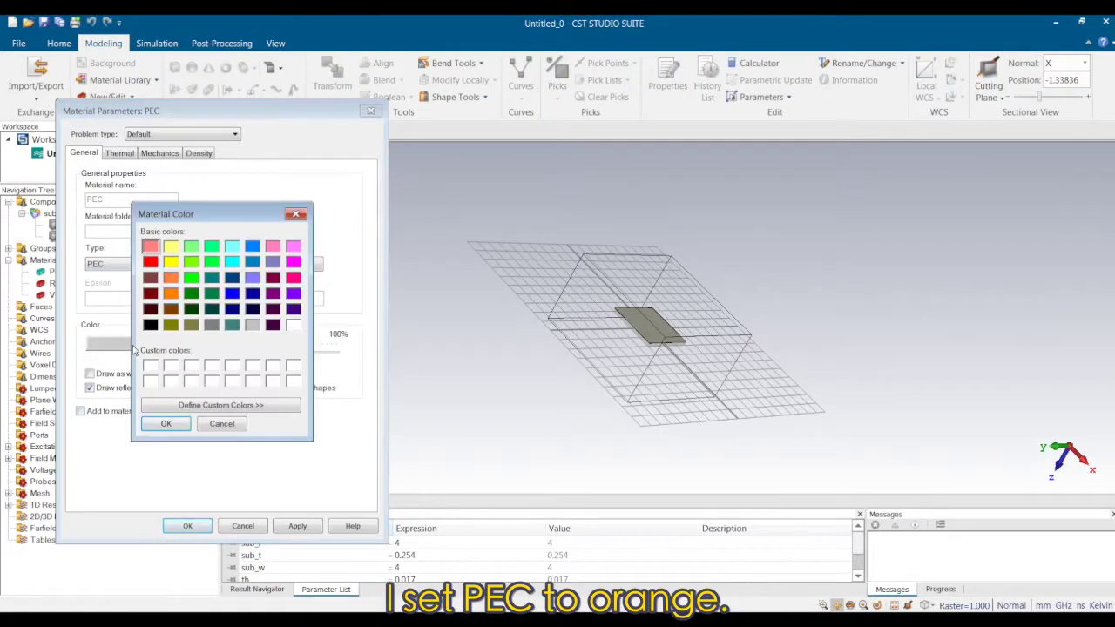
click(172, 279)
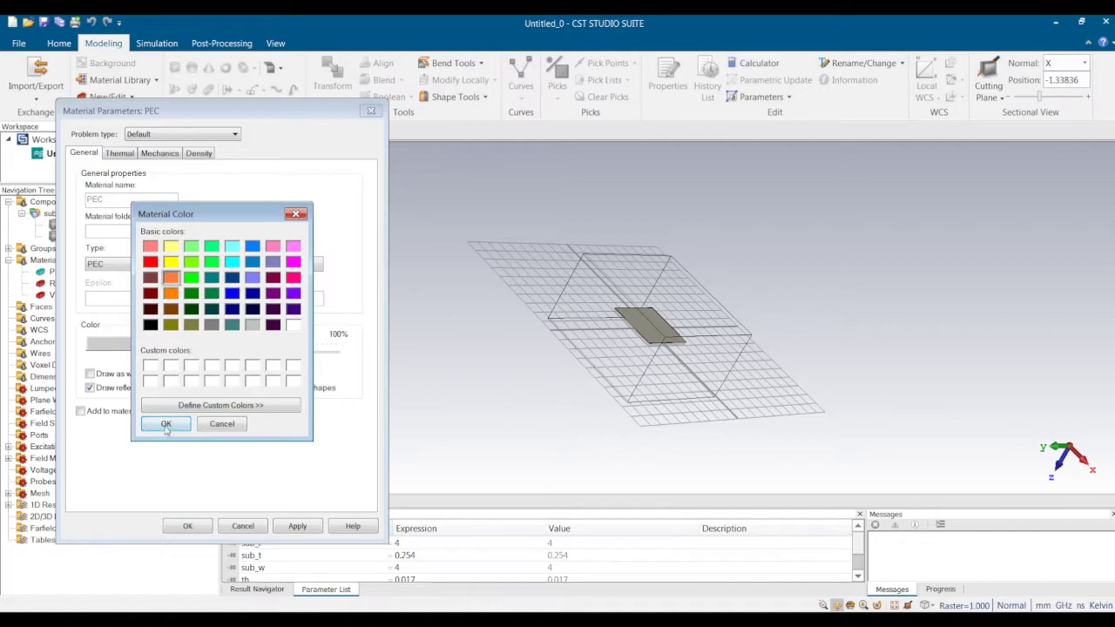
click(167, 425)
click(208, 525)
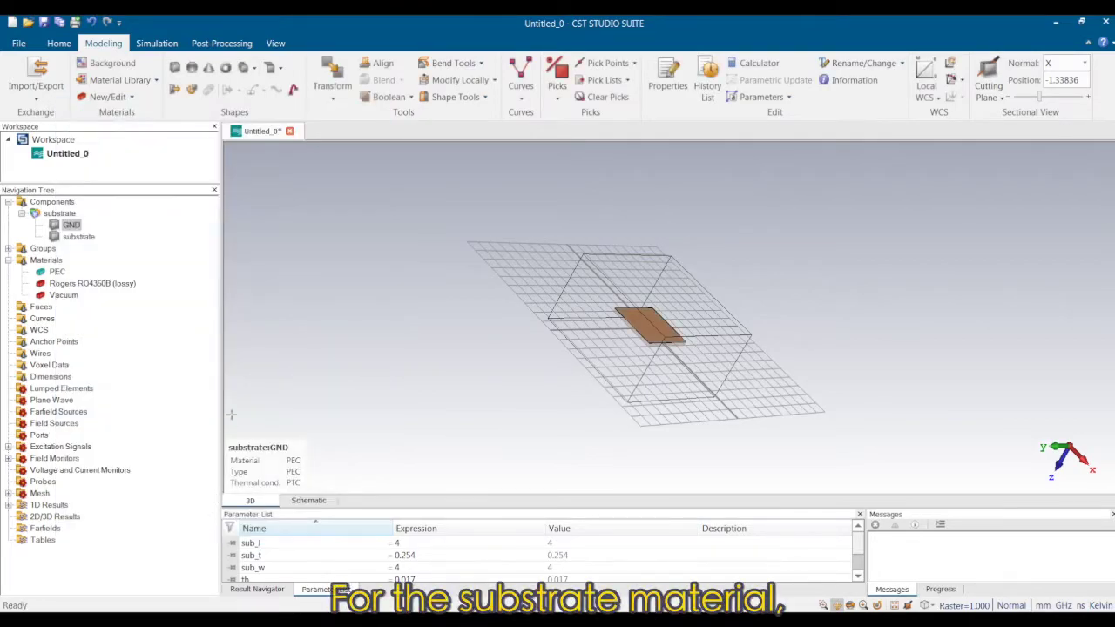
Change the Rogers RO4350B substrate material colour to green.
click(77, 239)
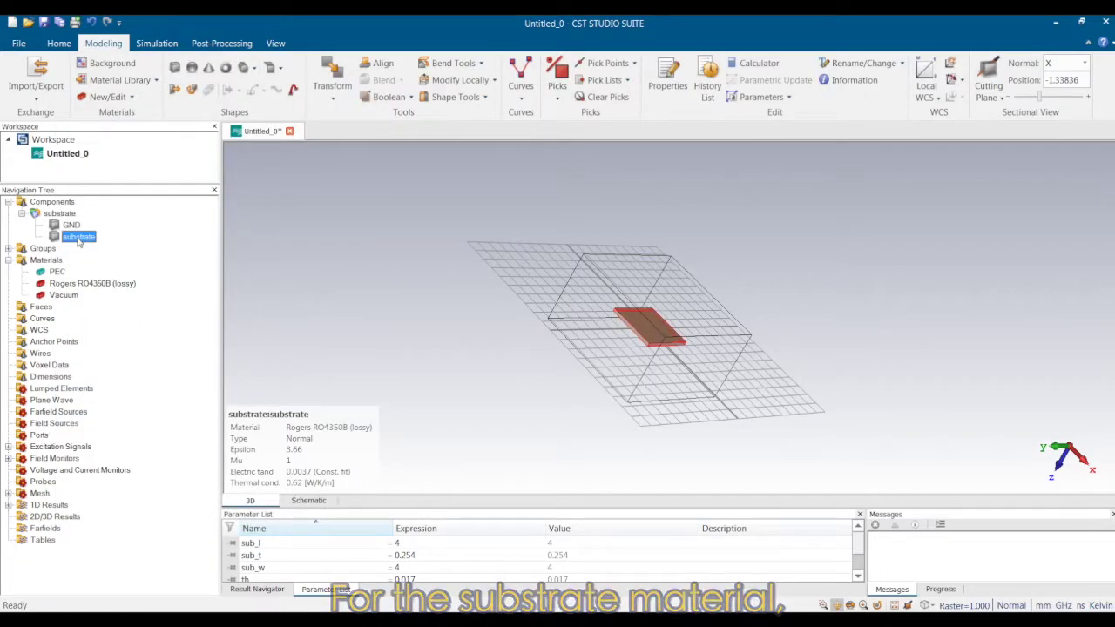
right_click(79, 239)
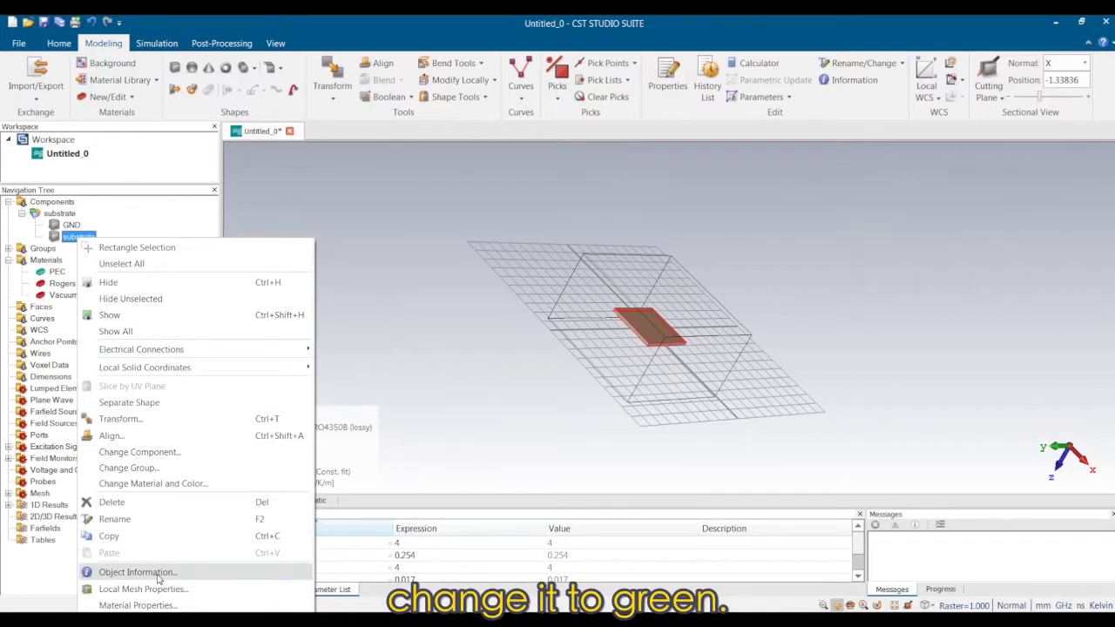
click(137, 605)
double_click(91, 284)
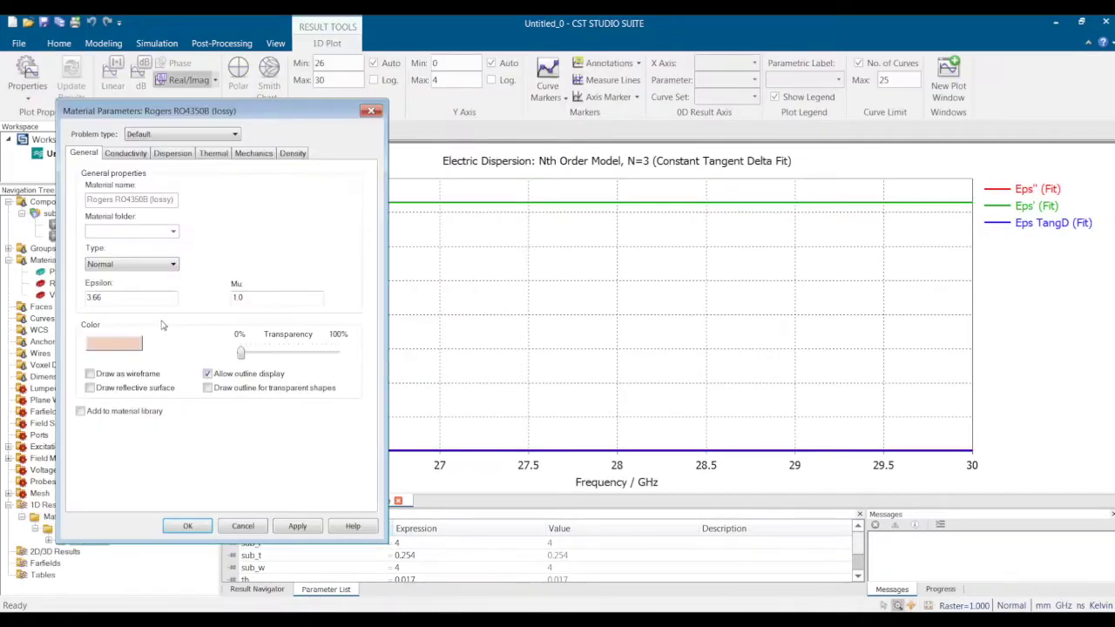
click(118, 344)
click(191, 277)
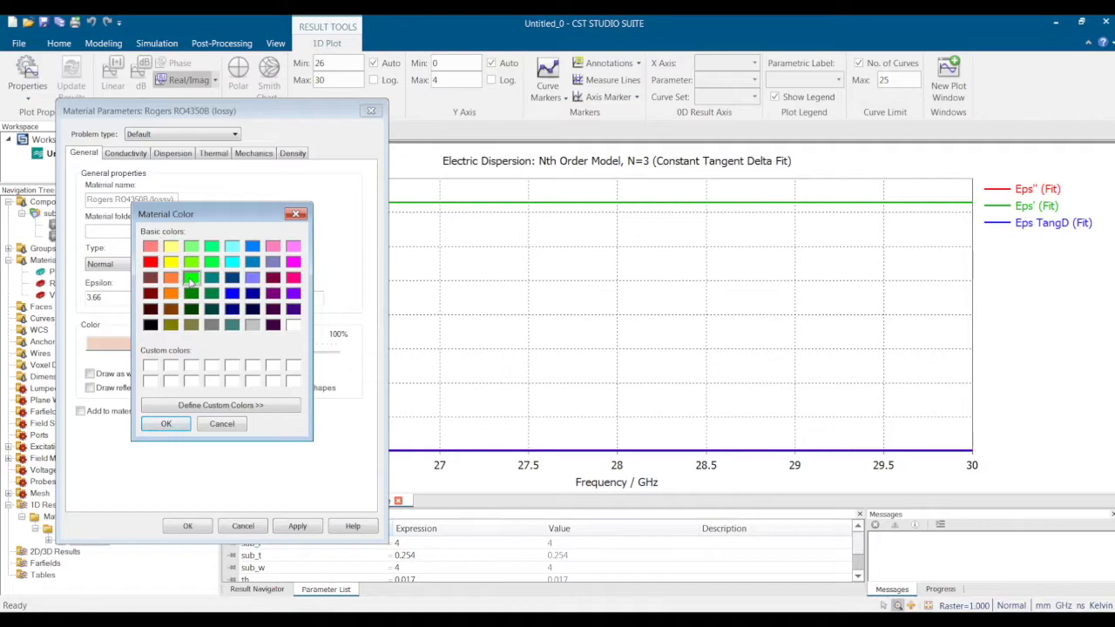
click(161, 424)
click(190, 527)
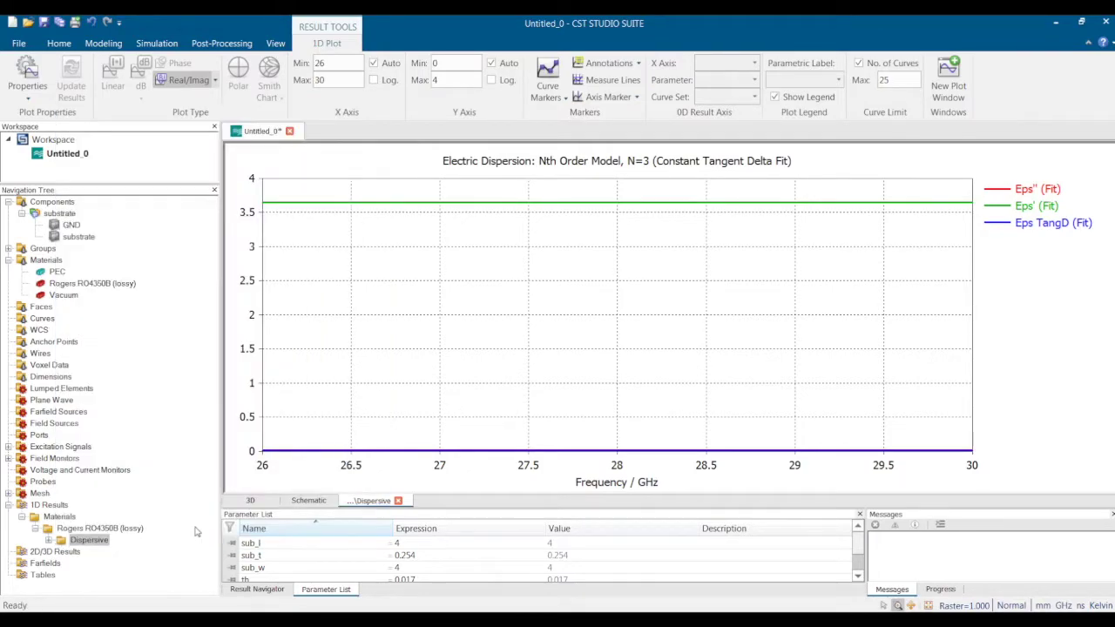
click(57, 214)
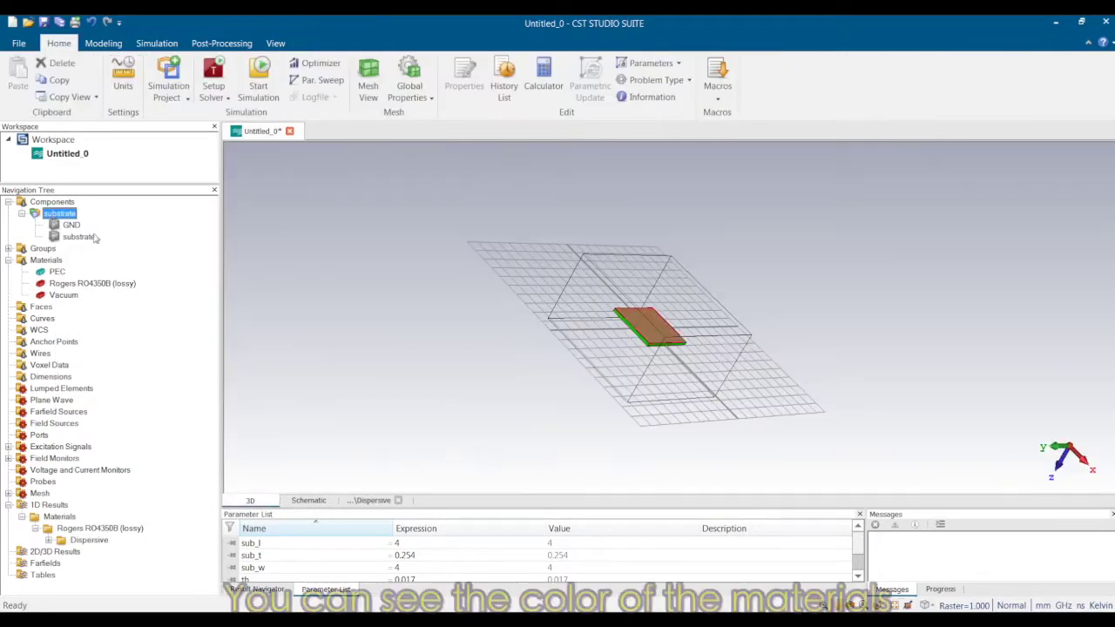
drag(777, 401, 607, 345)
Draw a patch brick sized ±patch_w/2 by ±patch_l/2 on top of the substrate.
click(103, 43)
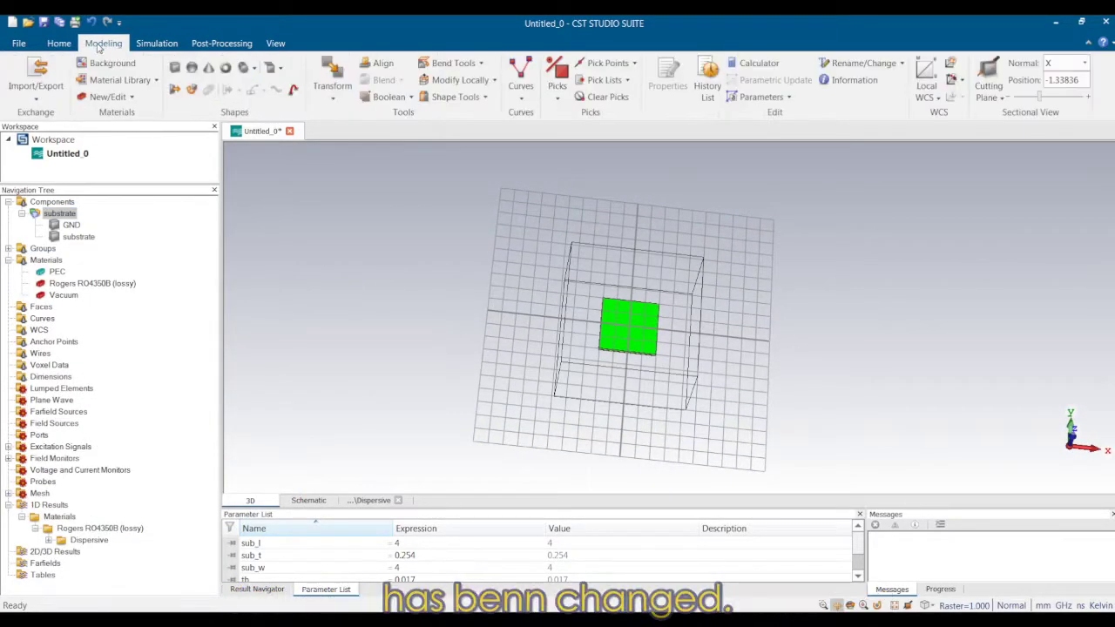
click(174, 69)
key(Escape)
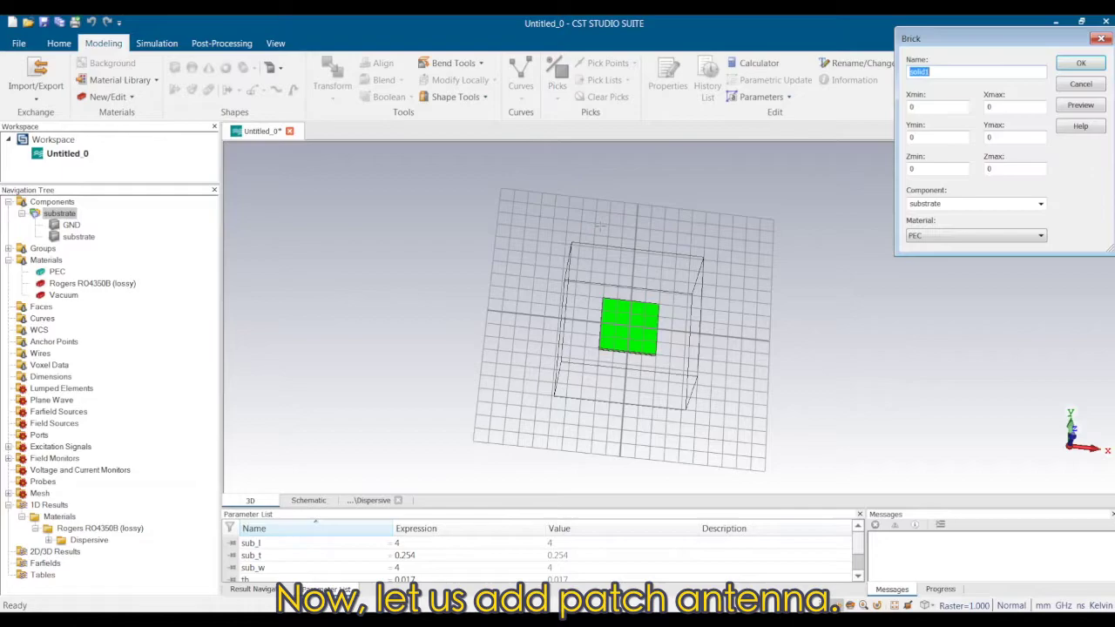
text(patch)
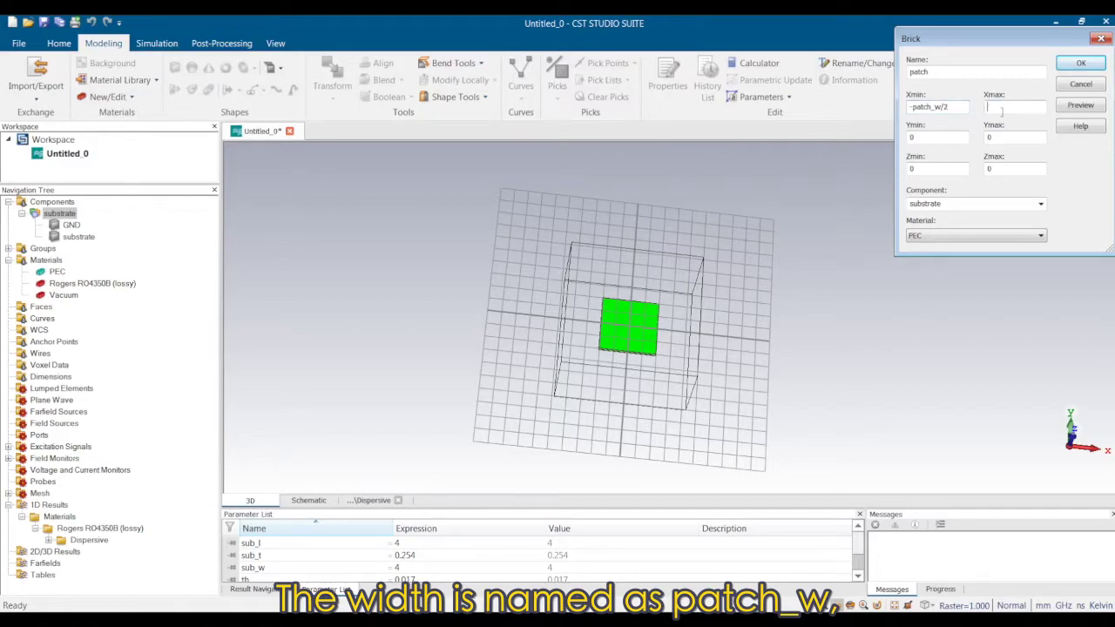
text(patch_w/2)
key(Tab)
text(-)
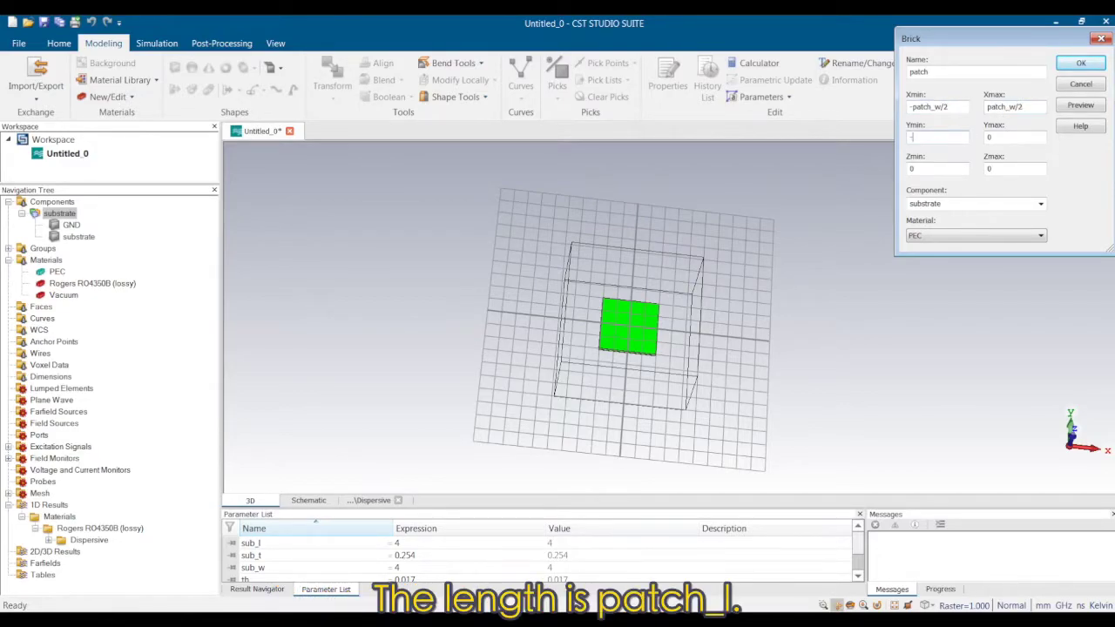
text(patch_l/2)
click(938, 170)
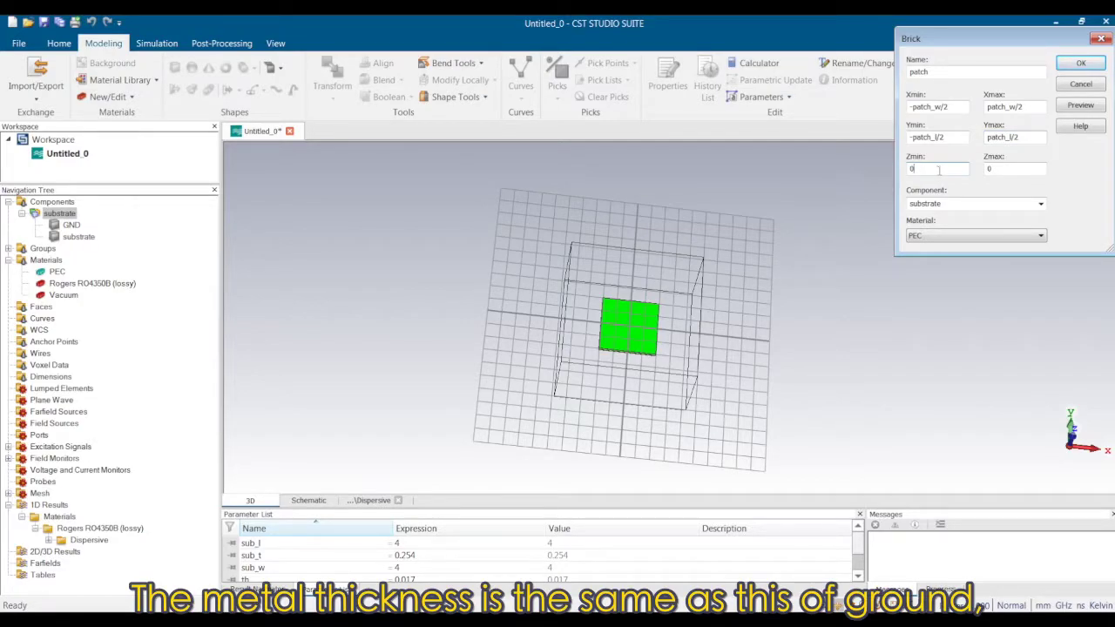
click(1023, 170)
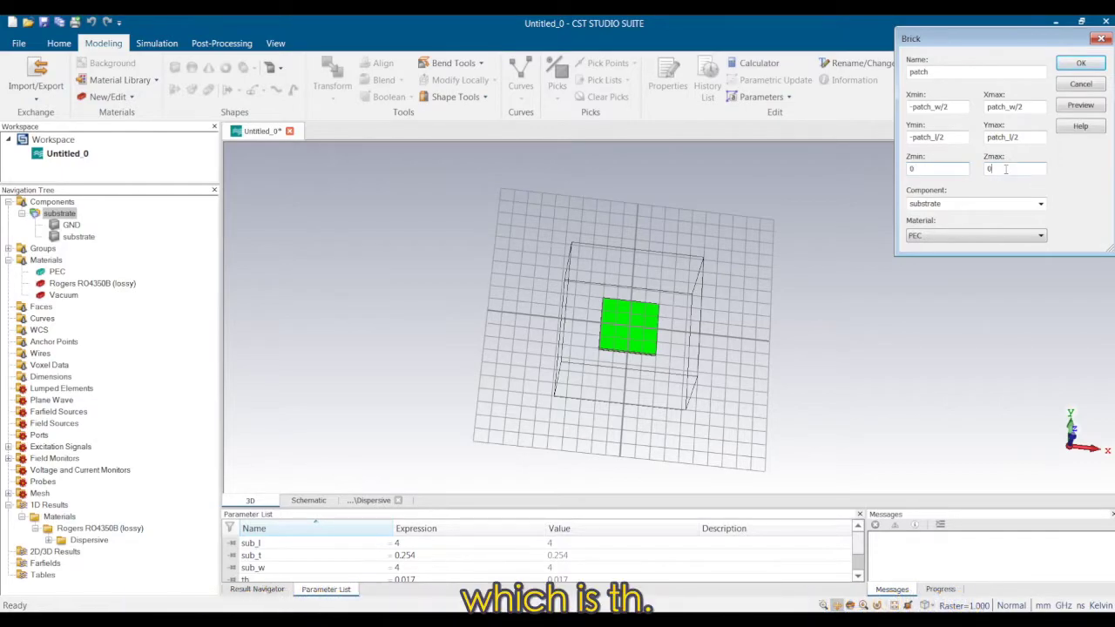
key(BackSpace)
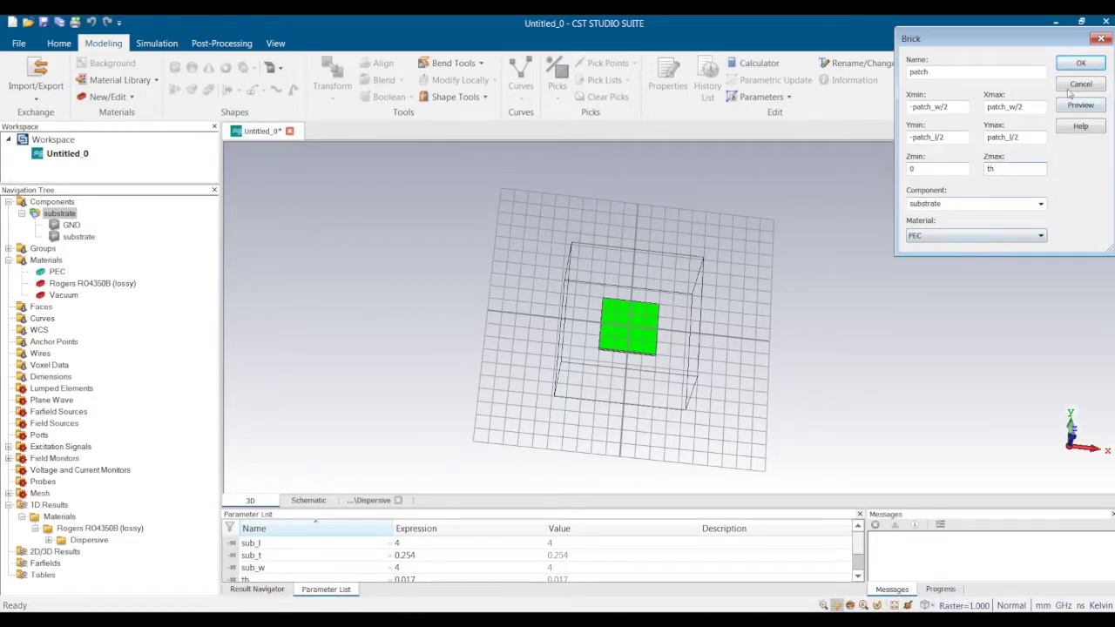
click(1081, 63)
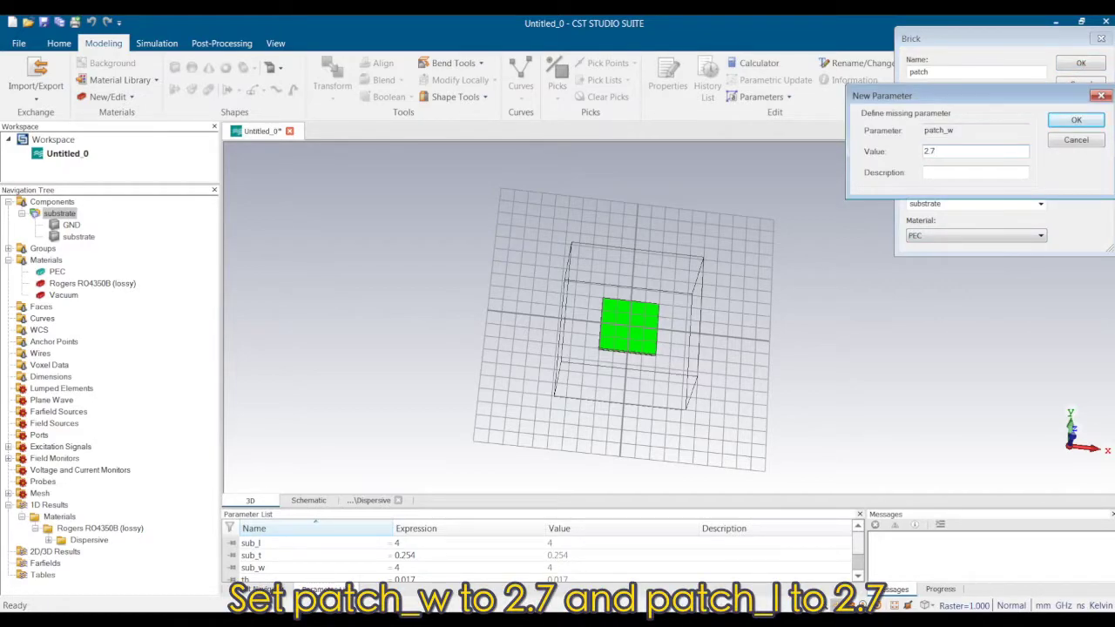
Set the new parameters patch_w and patch_l to 2.7.
click(1077, 120)
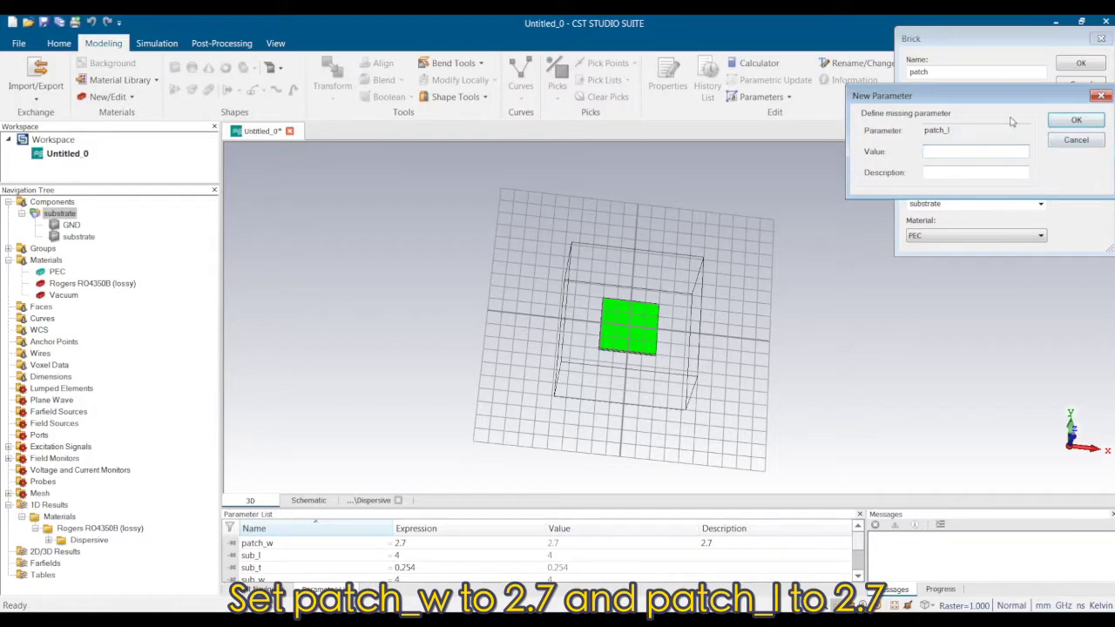
drag(1013, 101, 963, 198)
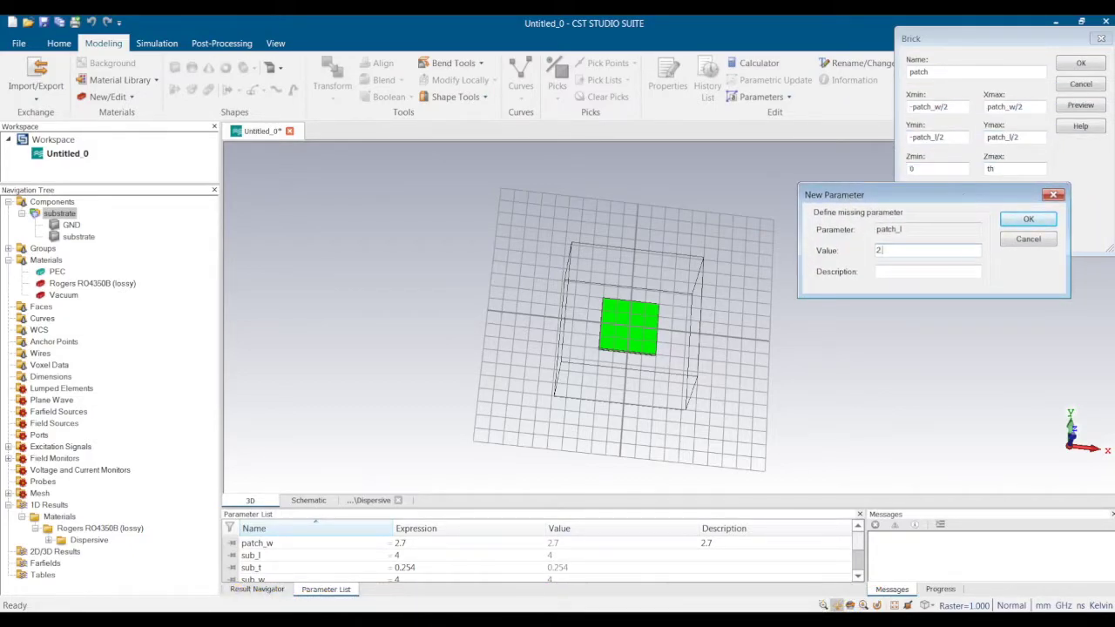
text(2.7)
click(1028, 219)
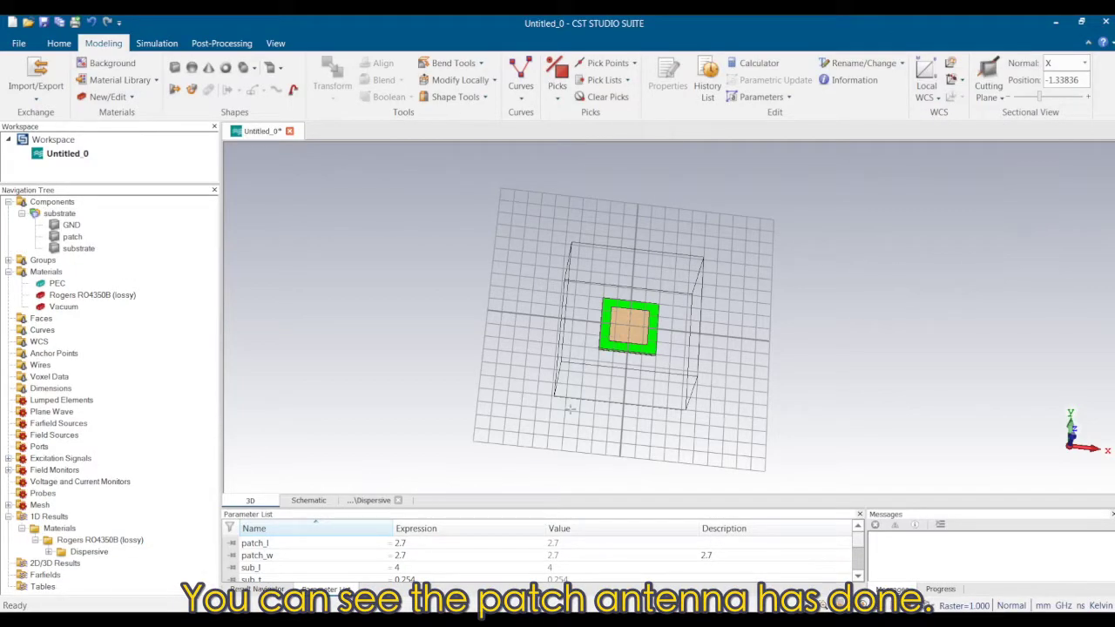
scroll(857, 558, down, 3)
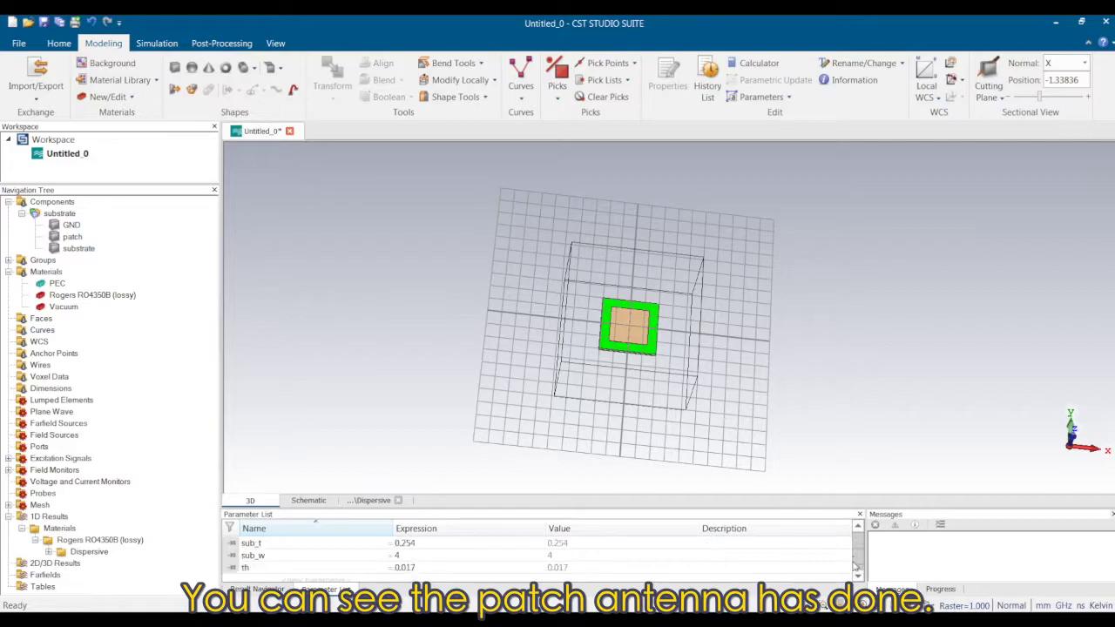
double_click(75, 238)
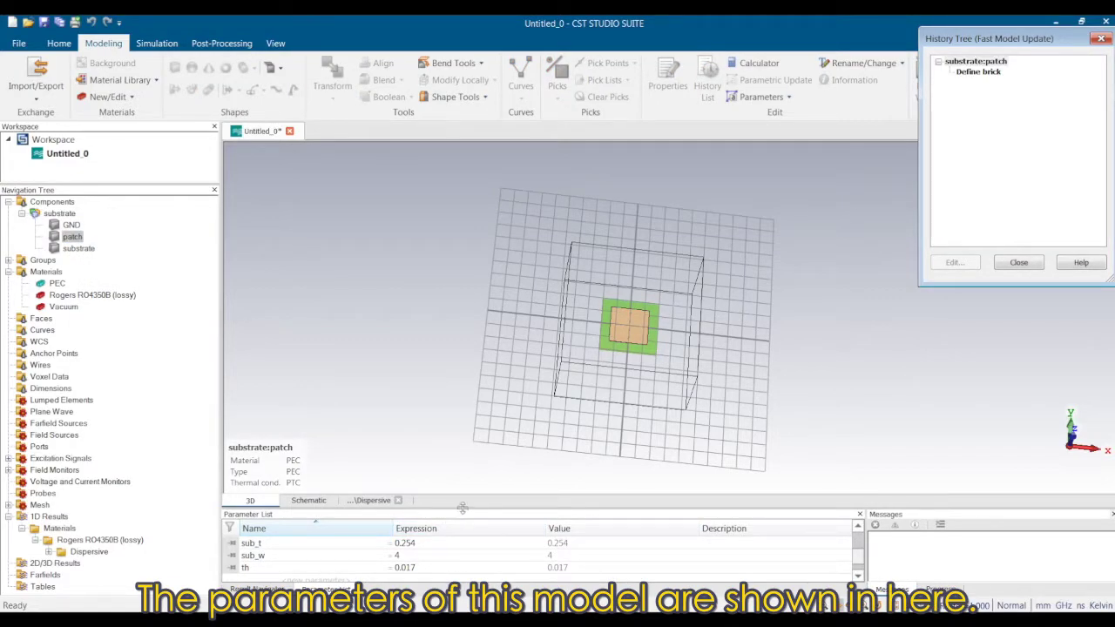
drag(463, 507, 461, 420)
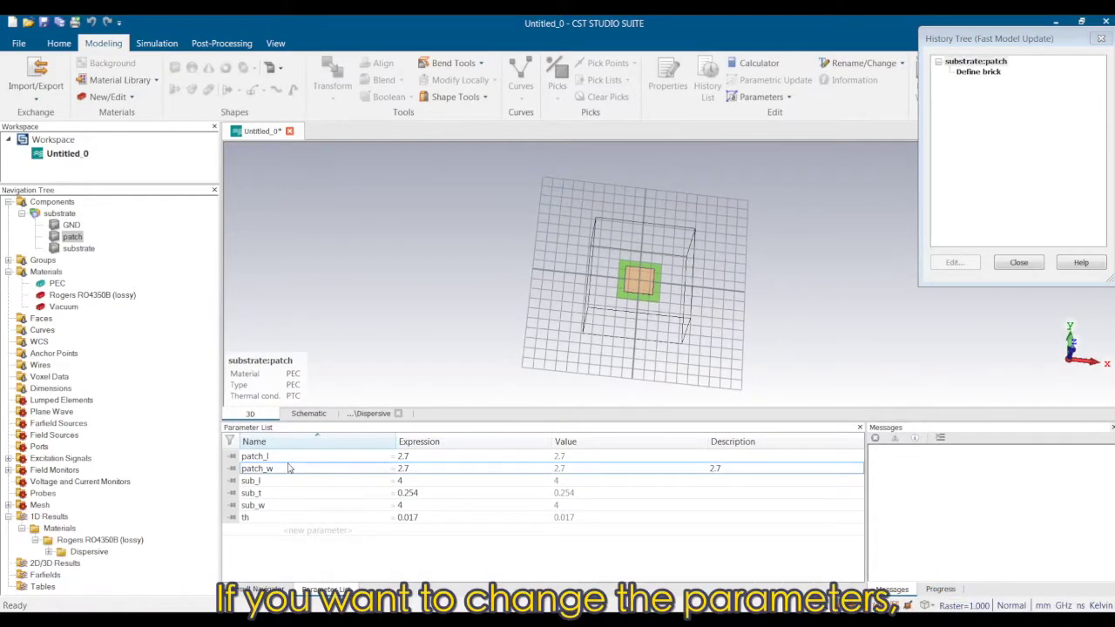
click(284, 519)
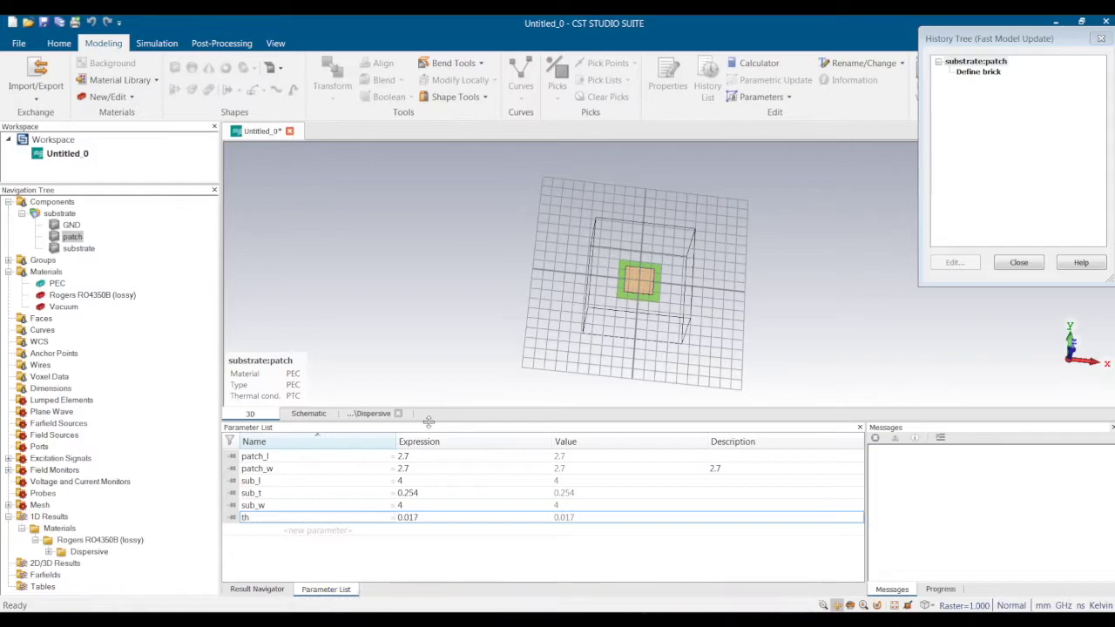
drag(429, 423, 424, 508)
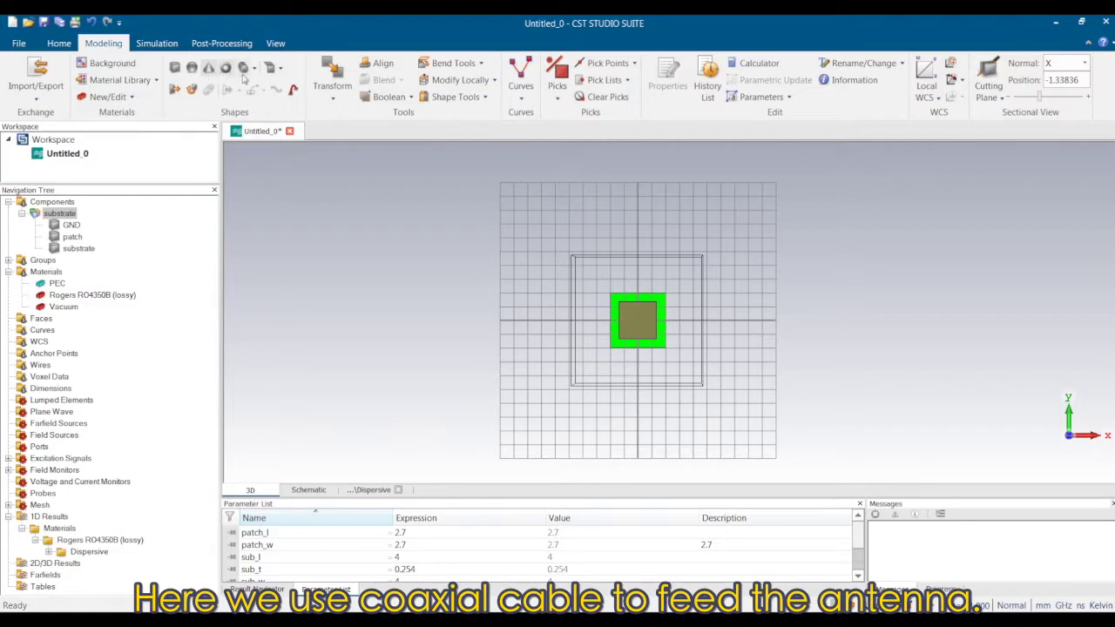
Define cylinder 'inner': radius inner_r, x centre -patch_l/2+feed_offset, height coax_l, component coaxial.
click(243, 69)
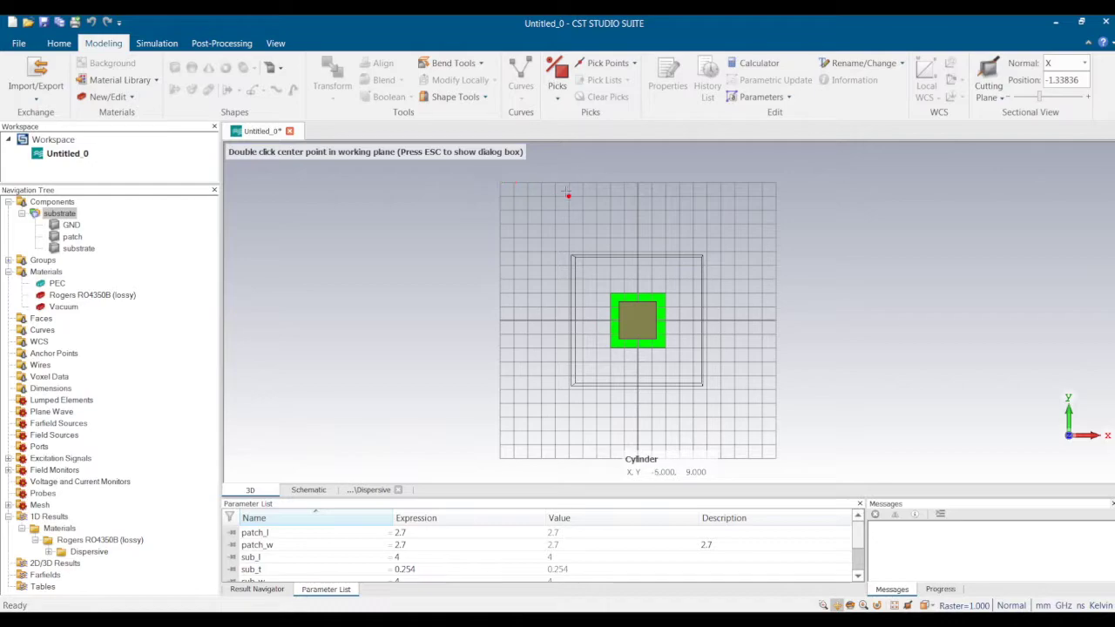
key(Escape)
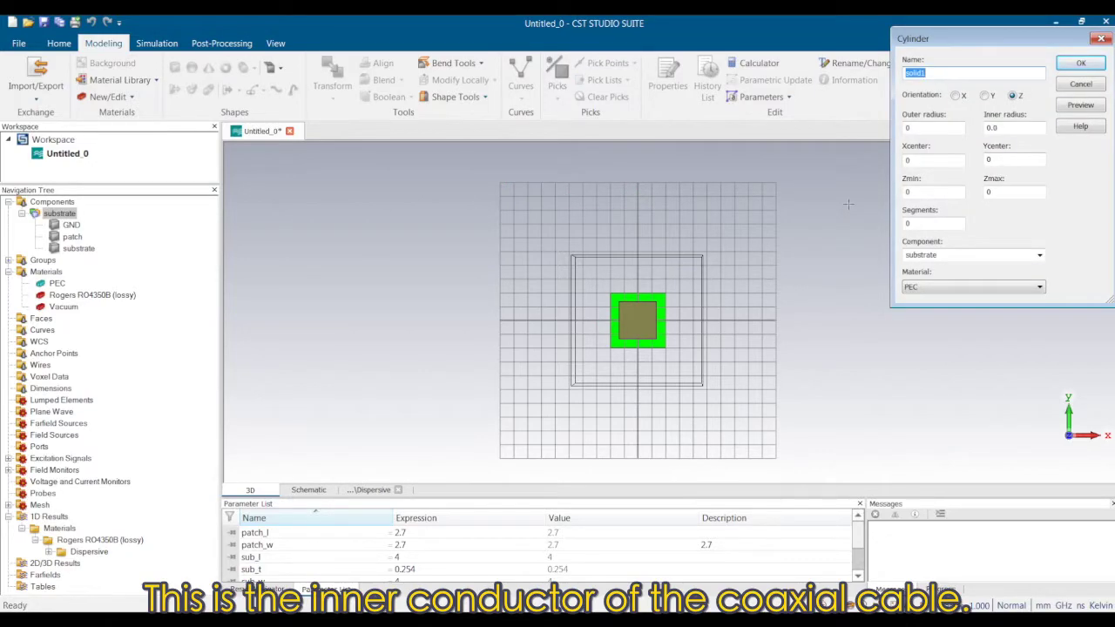
text(inner)
click(933, 128)
text(inn)
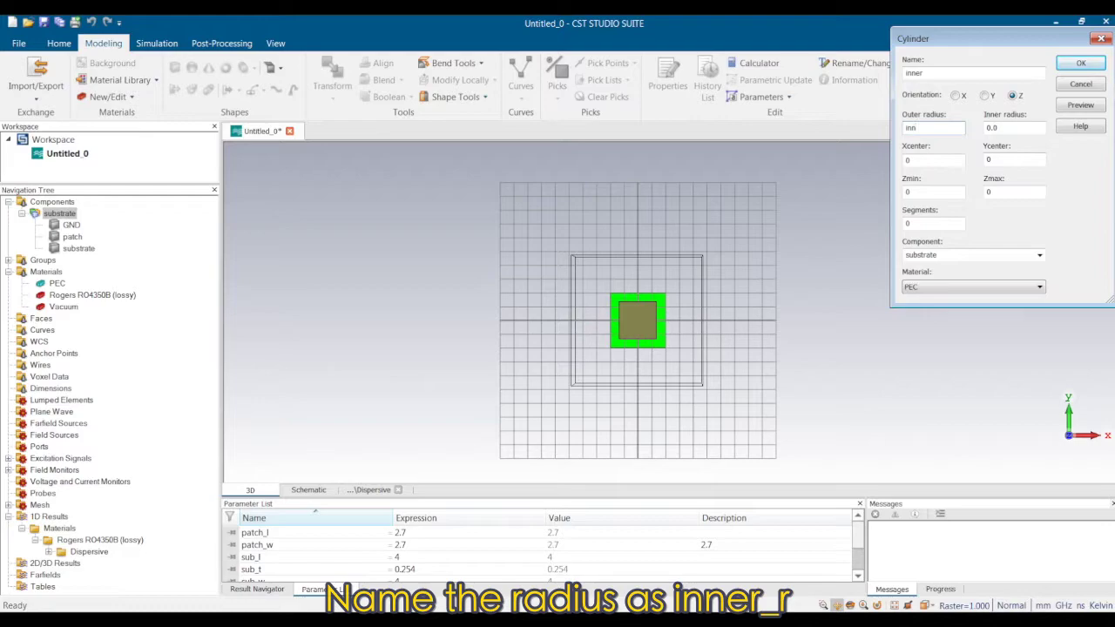
text(er_)
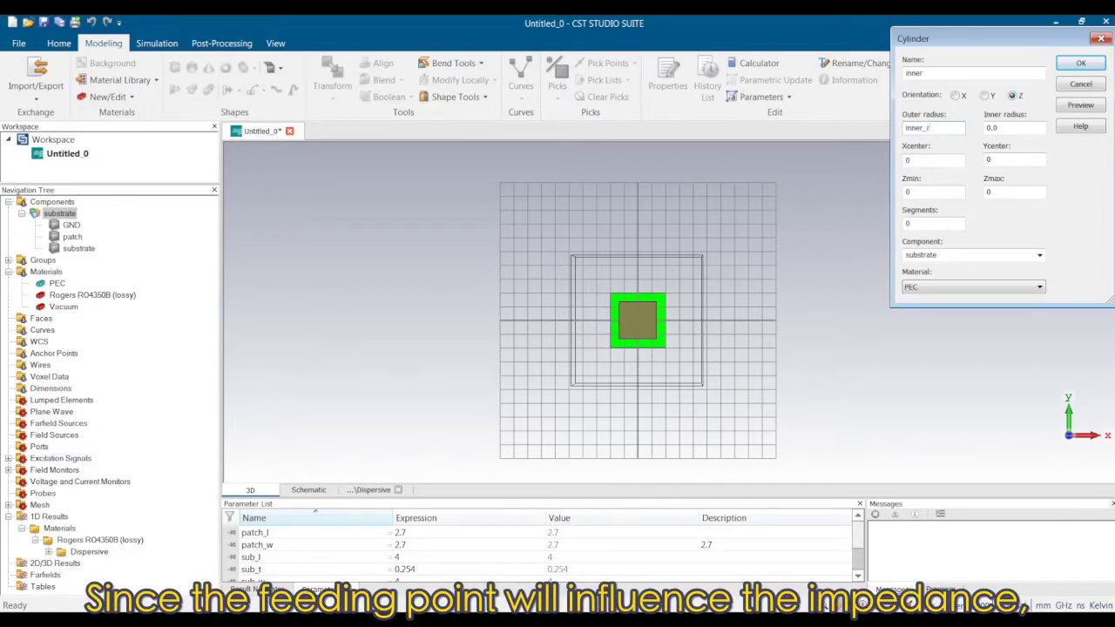
text(r)
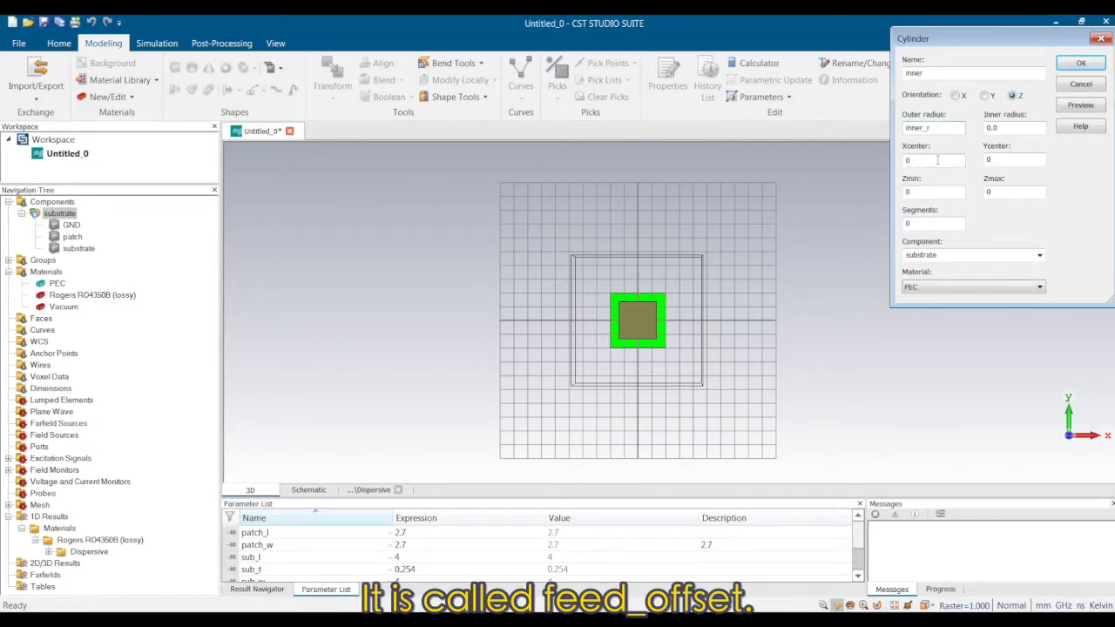
key(BackSpace)
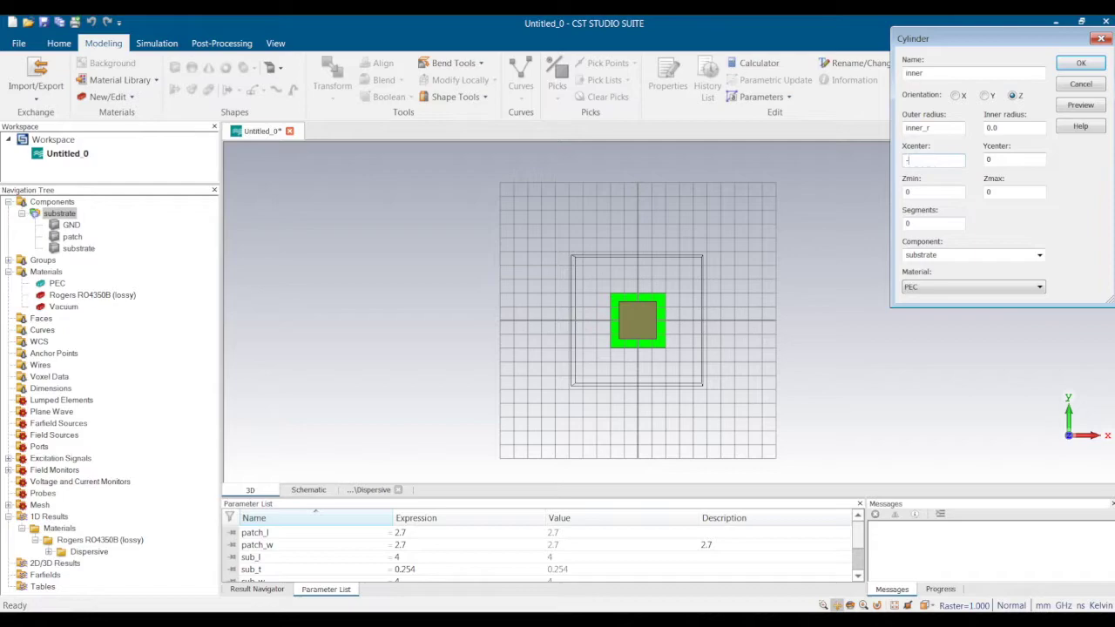
text(-)
text(pat)
text(ch_l)
text(/2+)
text(feed_off)
text(fset)
click(1002, 193)
text(coaxial)
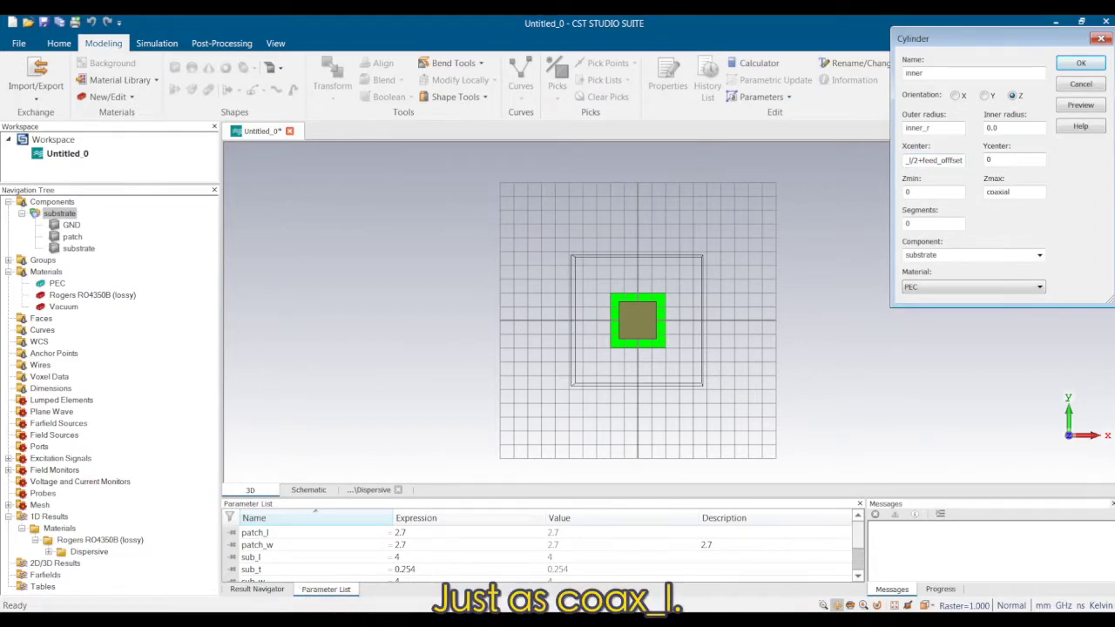
key(BackSpace)
key(BackSpace)
click(981, 253)
text(coa)
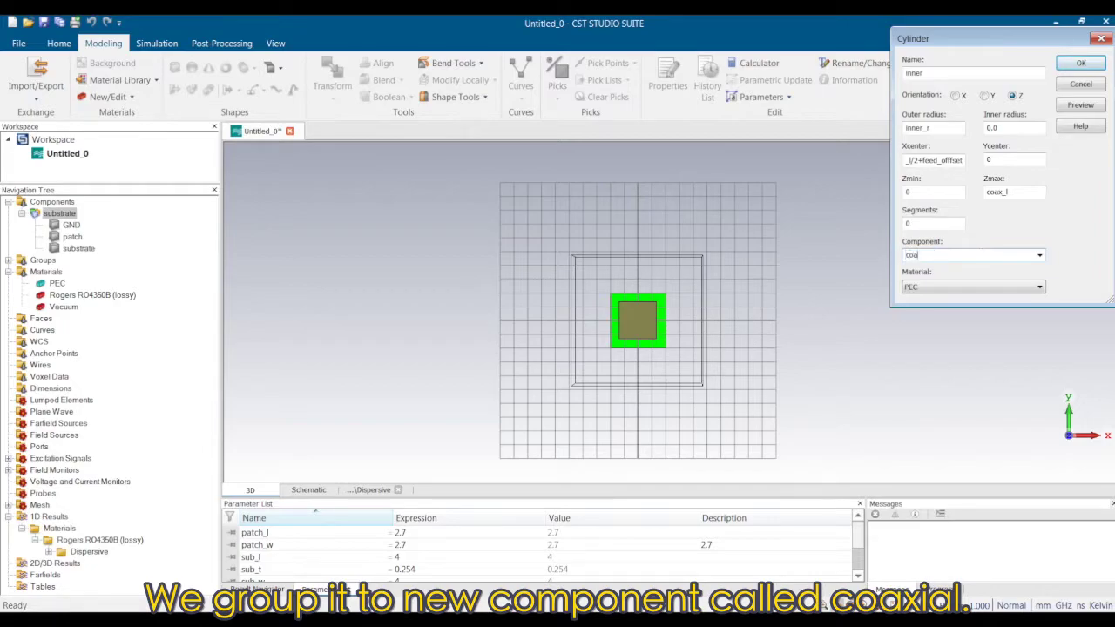
text(xial)
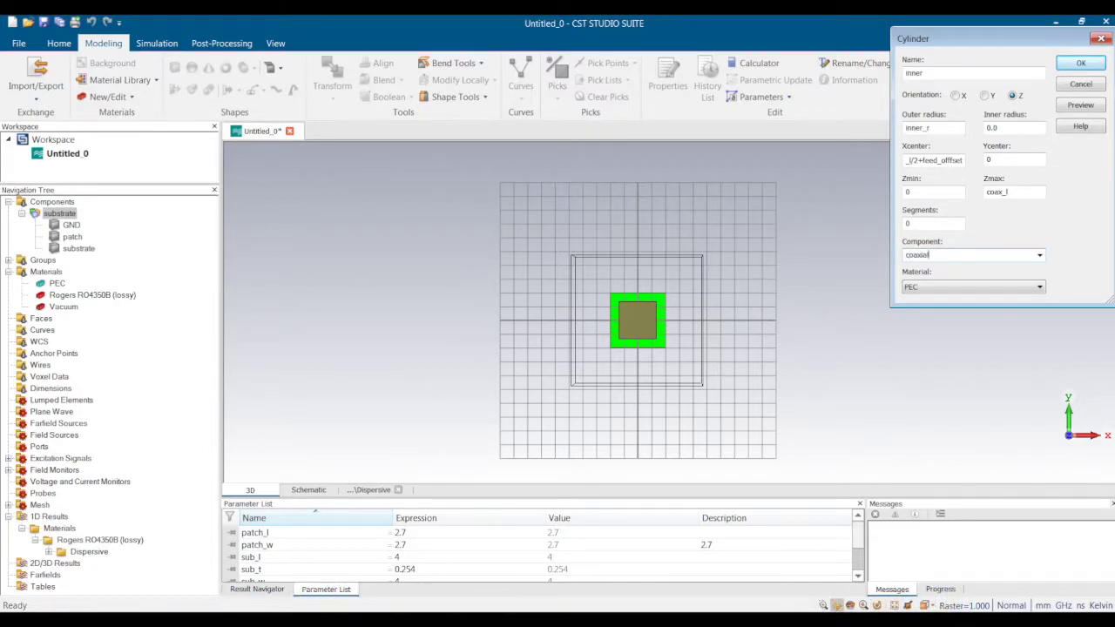
Create the inner cylinder with parameters inner_r = 0.15, feed_offset = 1.2 and coax_l = 2.
click(1080, 65)
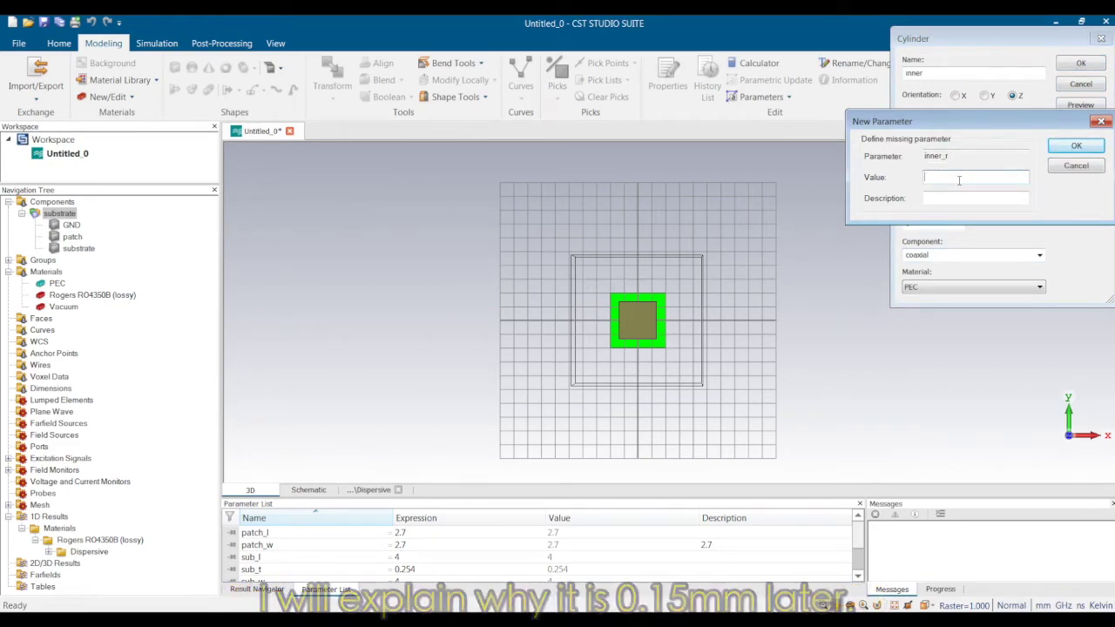
text(0.15)
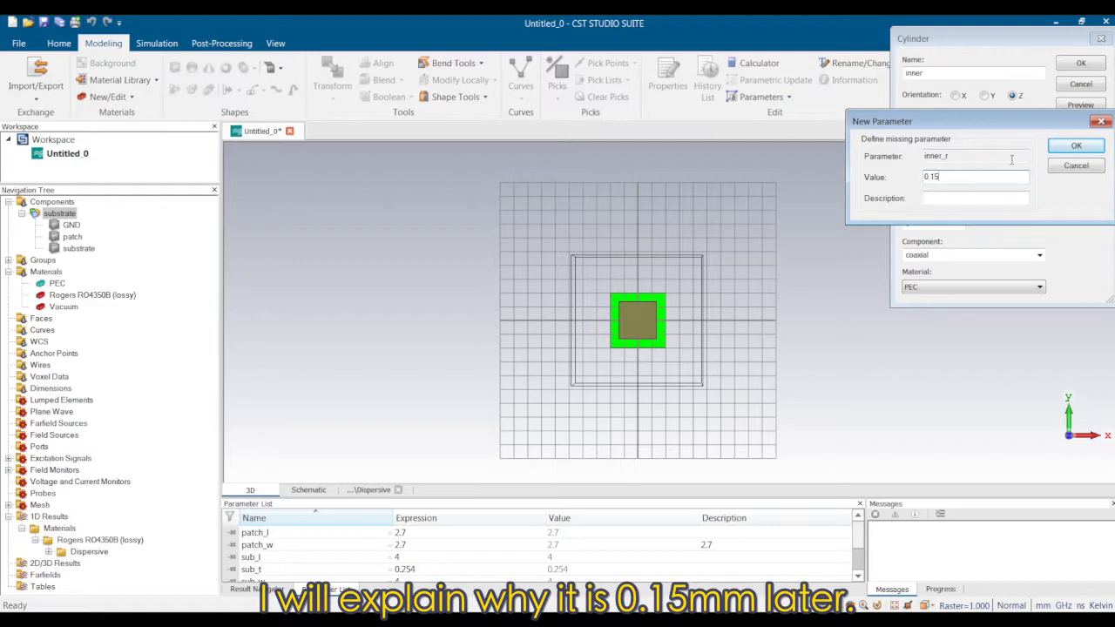
click(1078, 148)
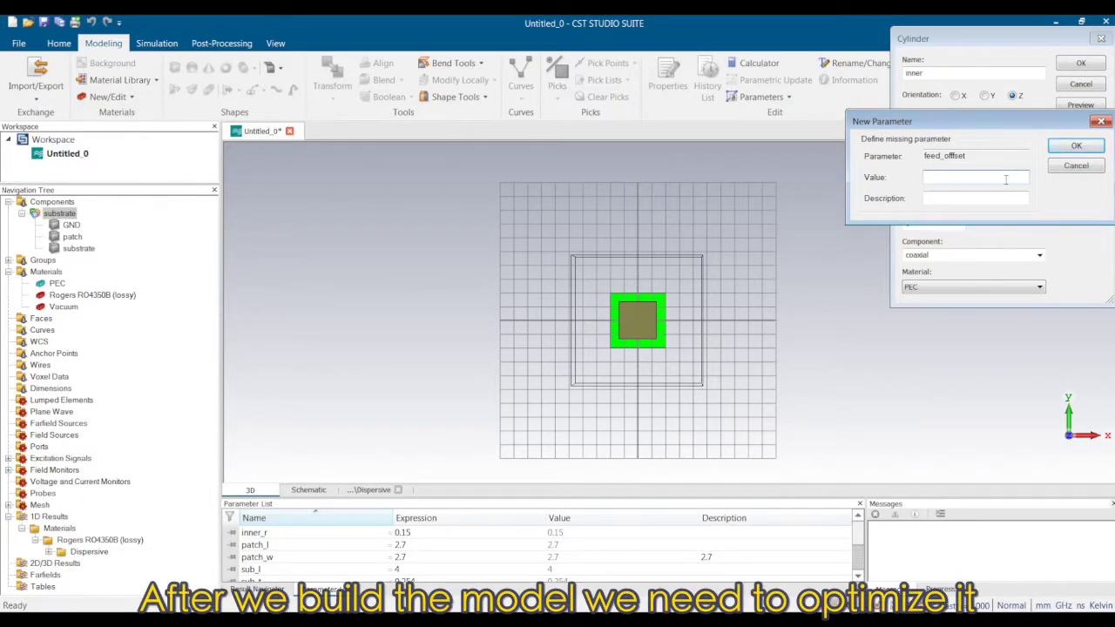
text(1)
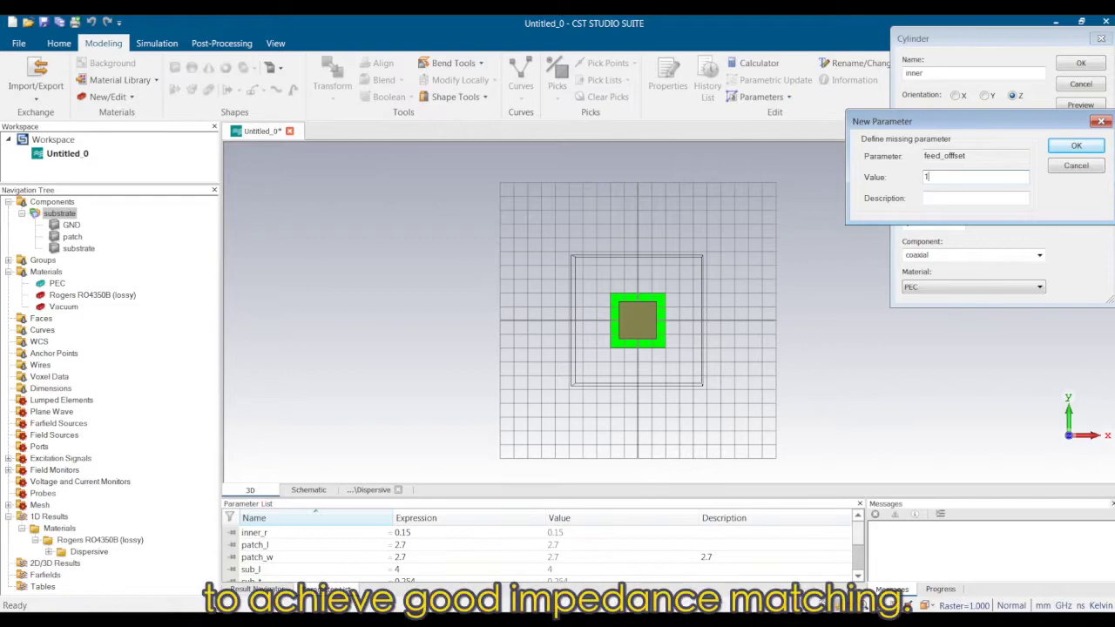
text(.2)
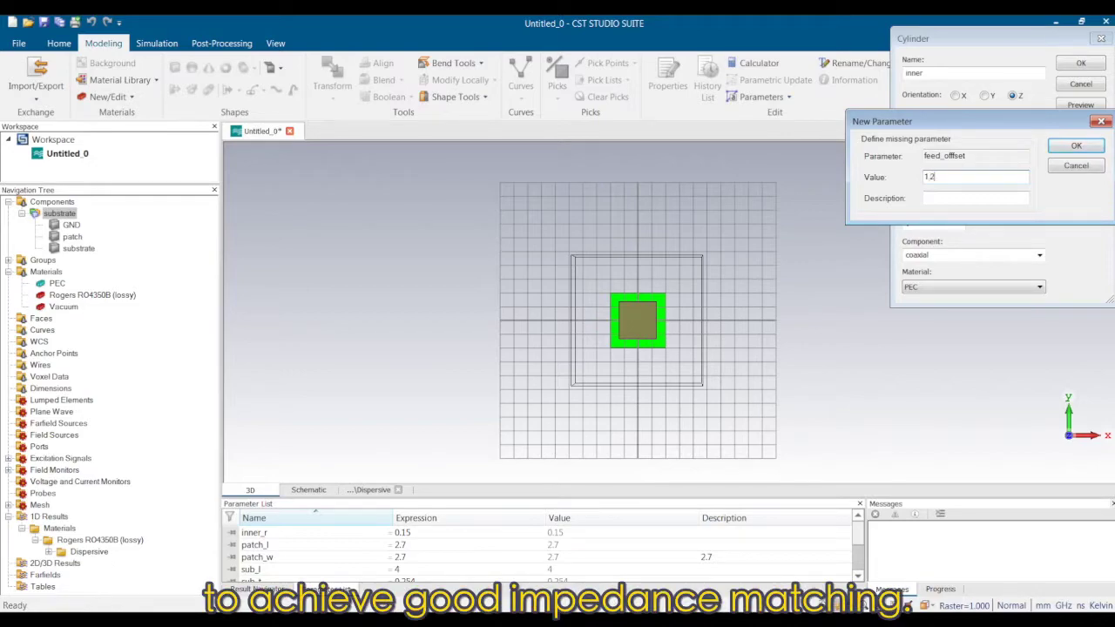
click(1076, 145)
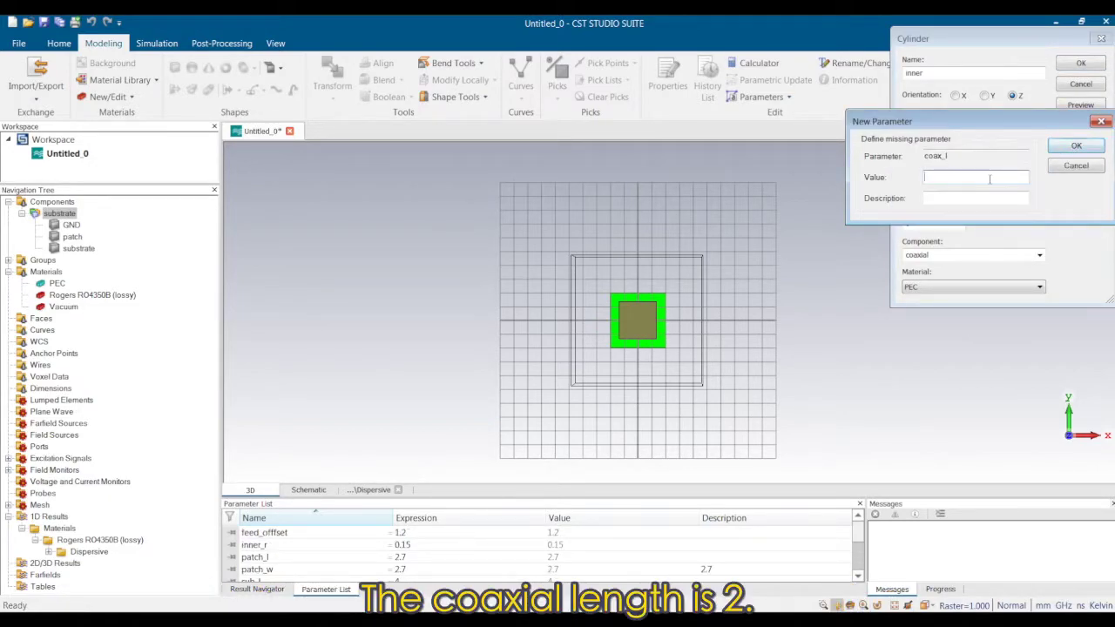
text(2)
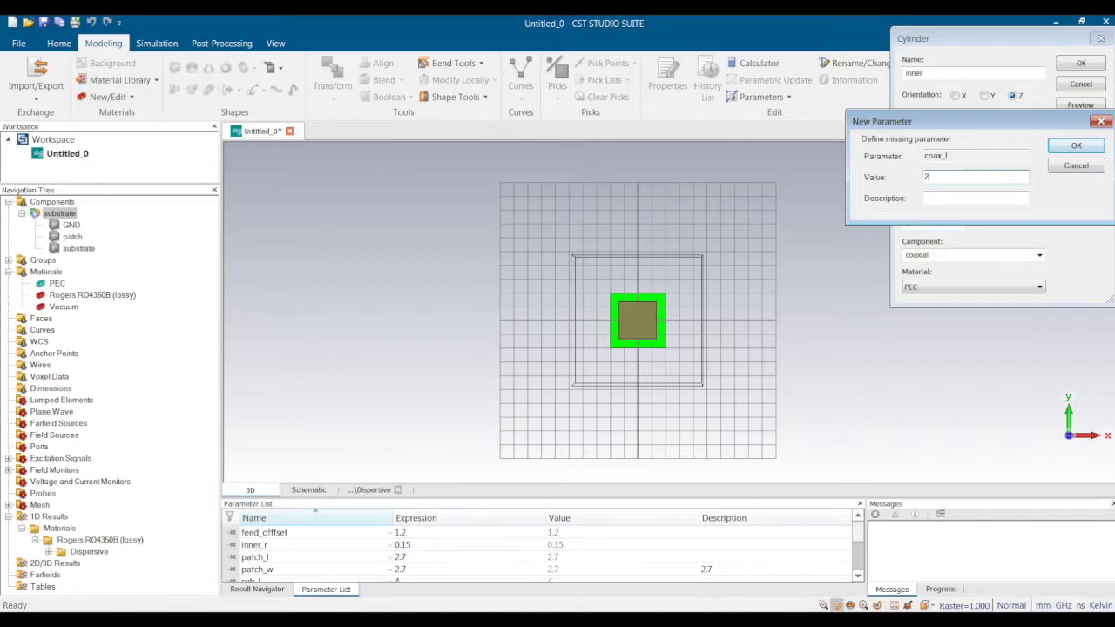
click(1069, 146)
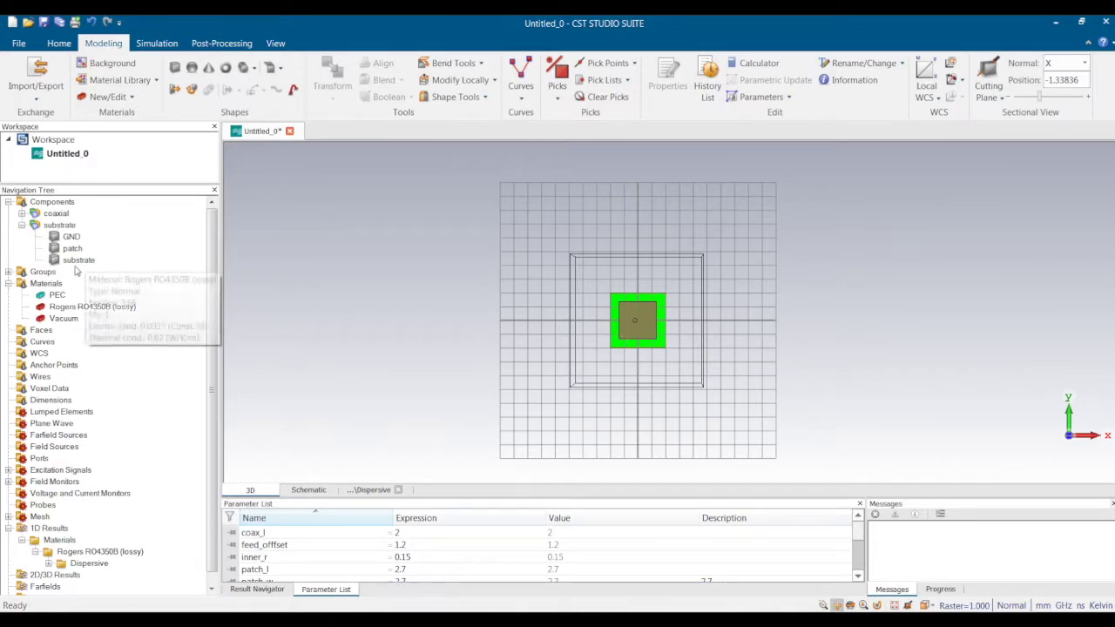
Edit the inner cylinder's history so the feed offset is on Ycenter and Xcenter is 0.
click(22, 213)
double_click(71, 225)
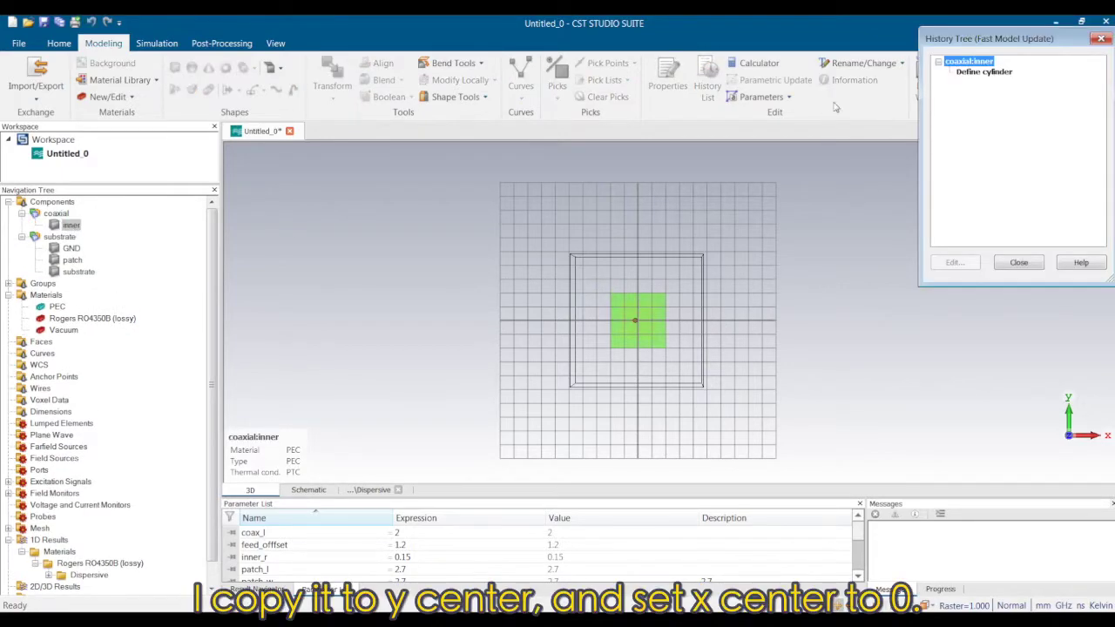
double_click(961, 73)
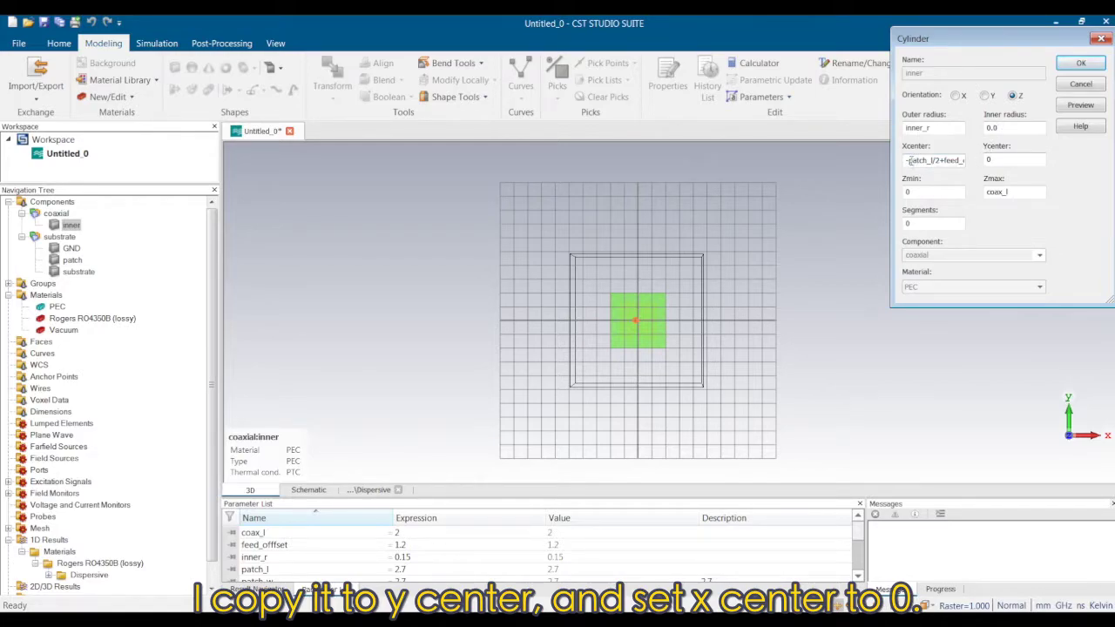
click(1080, 63)
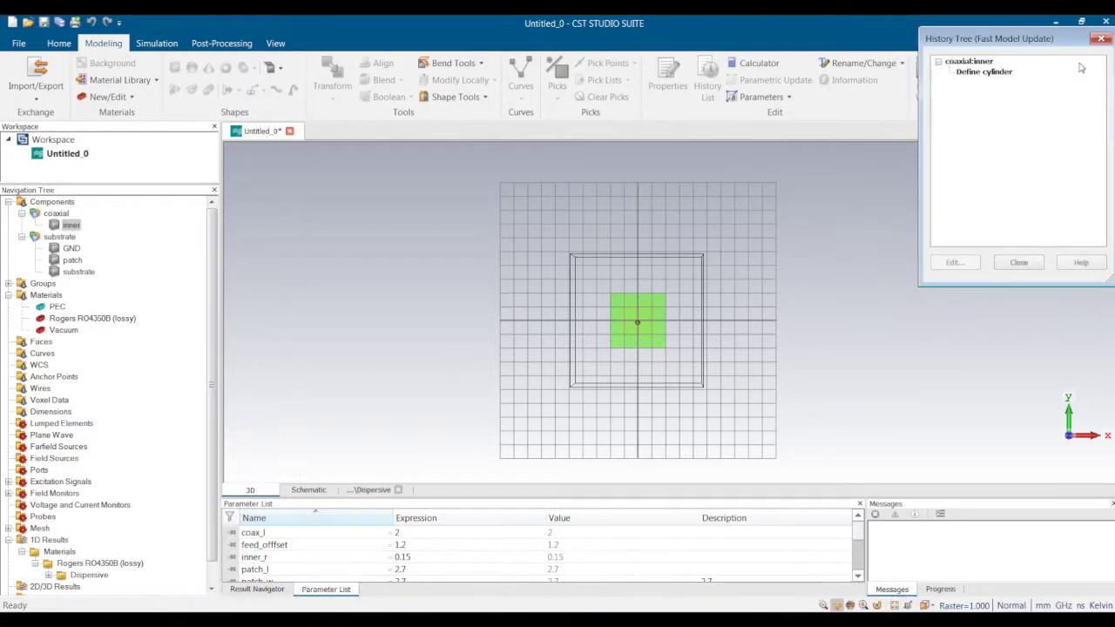
click(1021, 263)
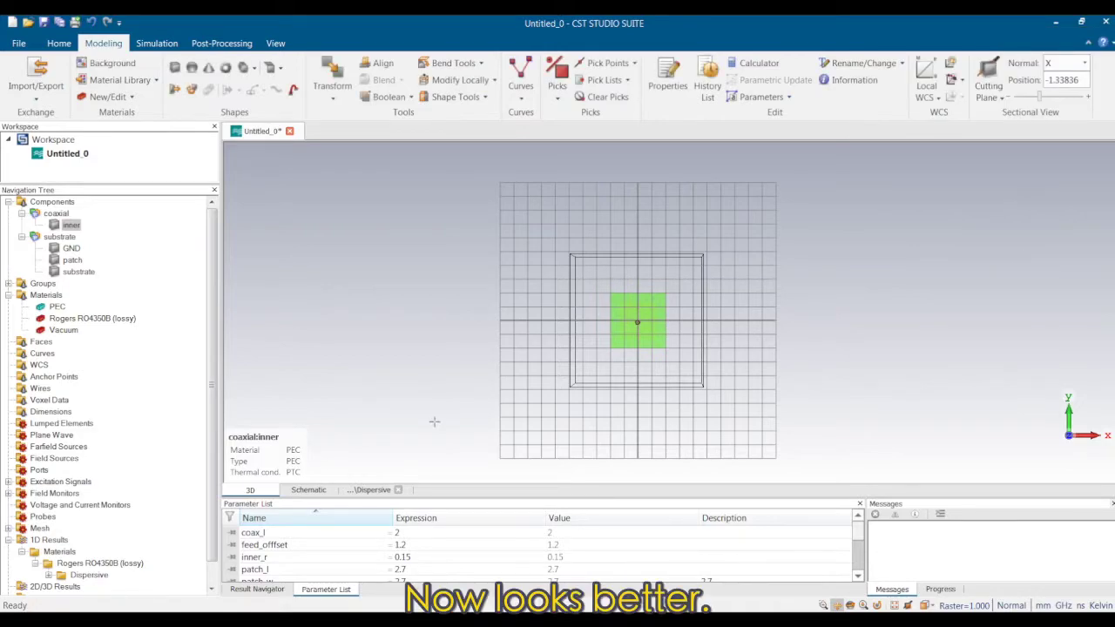
Start a new cylinder named outer with outer radius outer_r.
click(226, 68)
key(Escape)
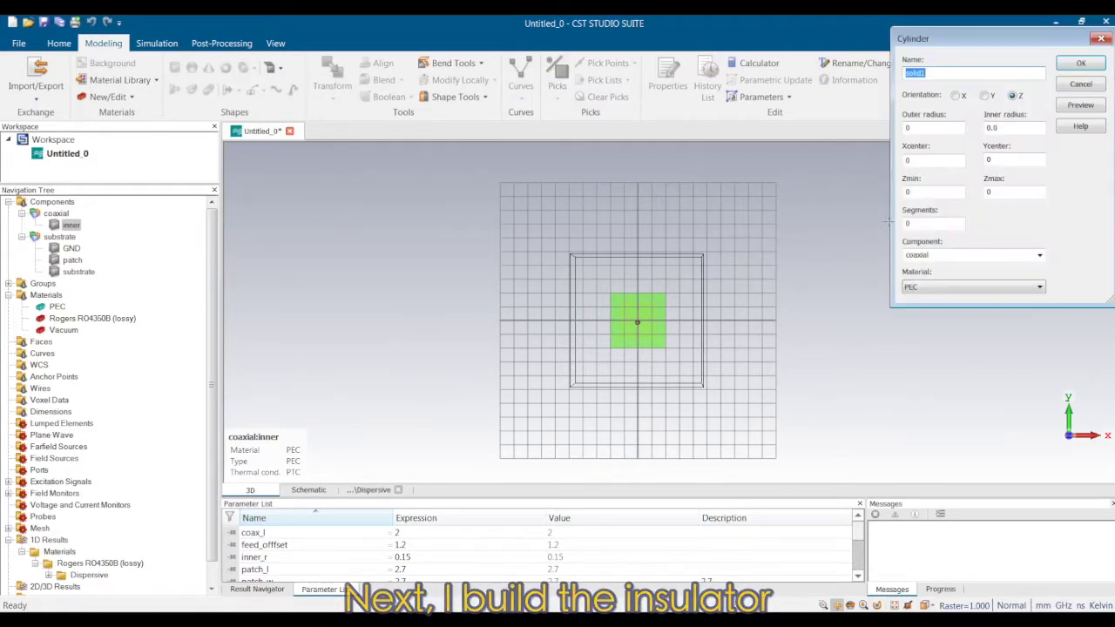
text(out)
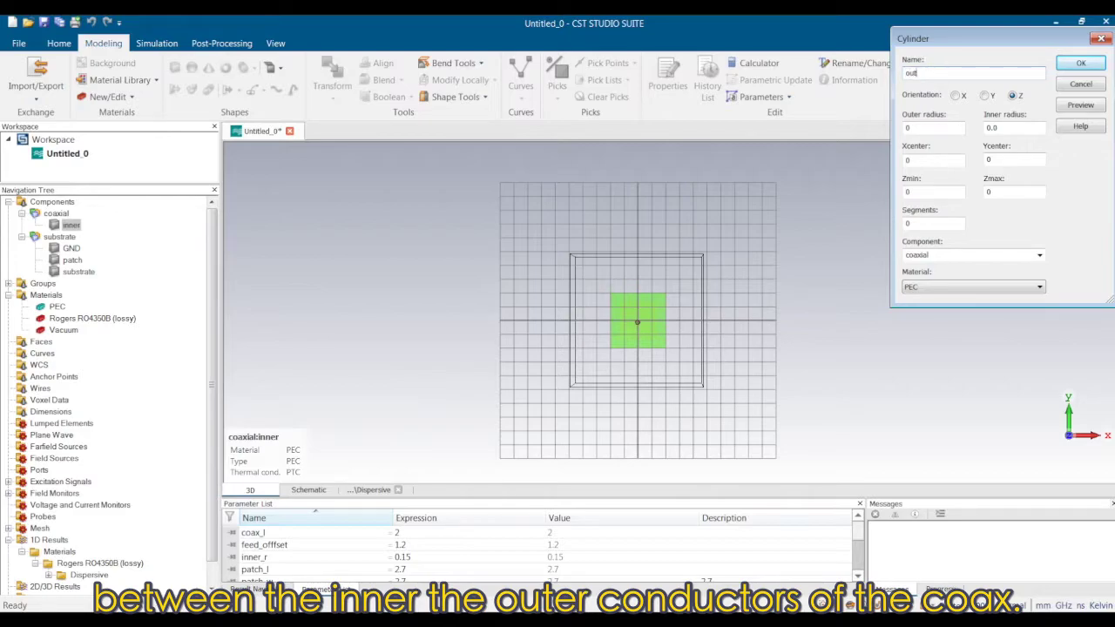
text(ter)
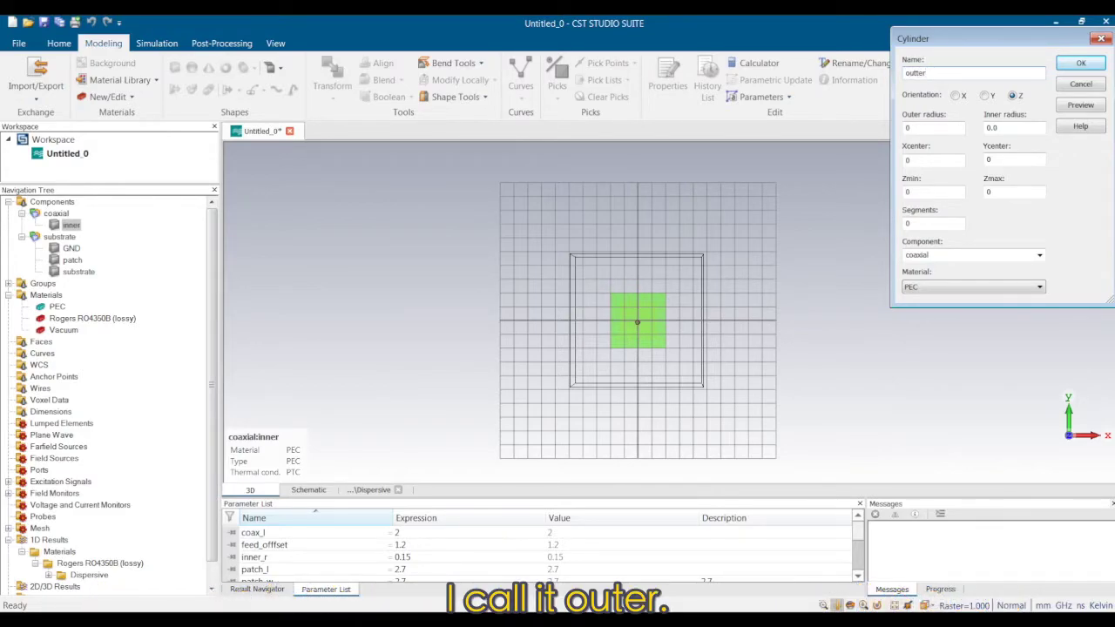
click(927, 131)
key(BackSpace)
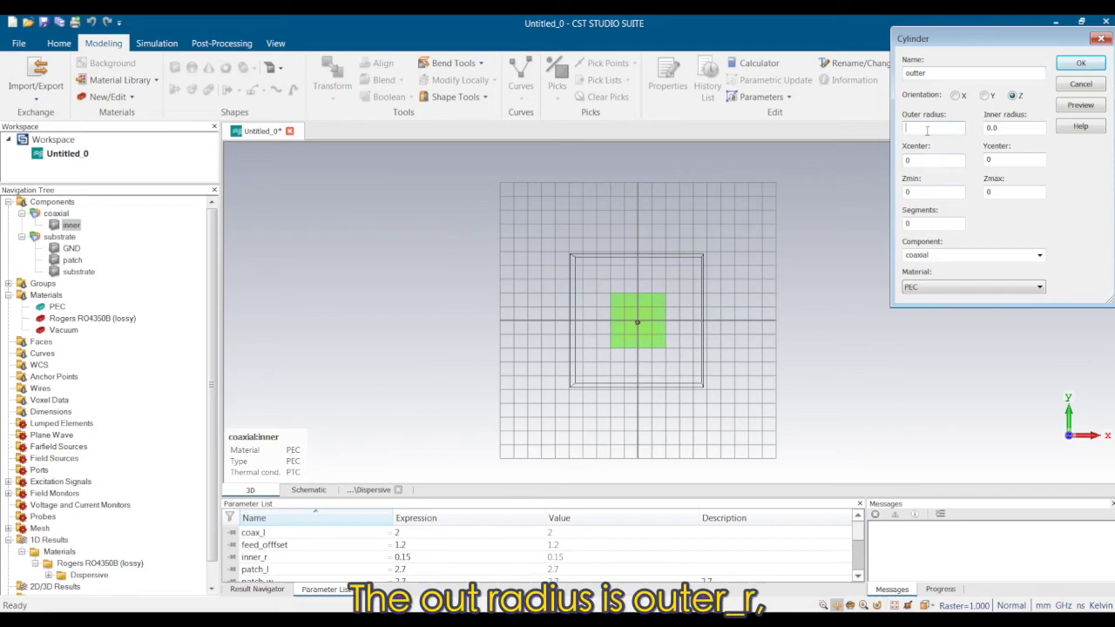
text(outer_r)
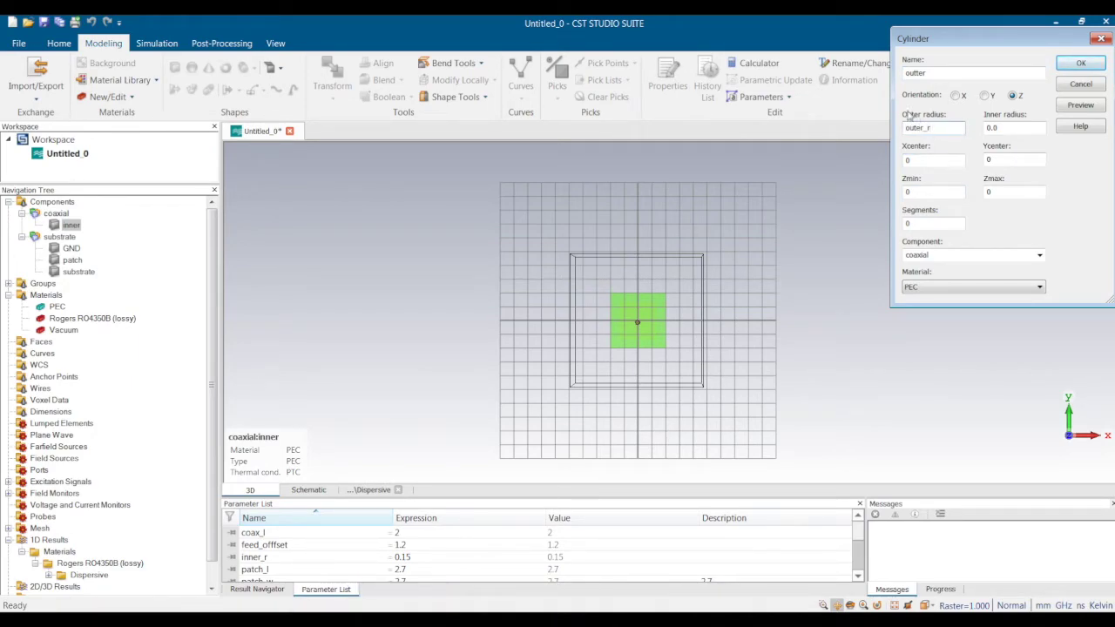
click(919, 75)
key(BackSpace)
Give it inner radius inner_r, Ycenter coax_l/2+feed_offset and Zmin -coax_l.
click(1003, 128)
text(inner_r)
double_click(989, 160)
text(coax_l/2+feed_offset)
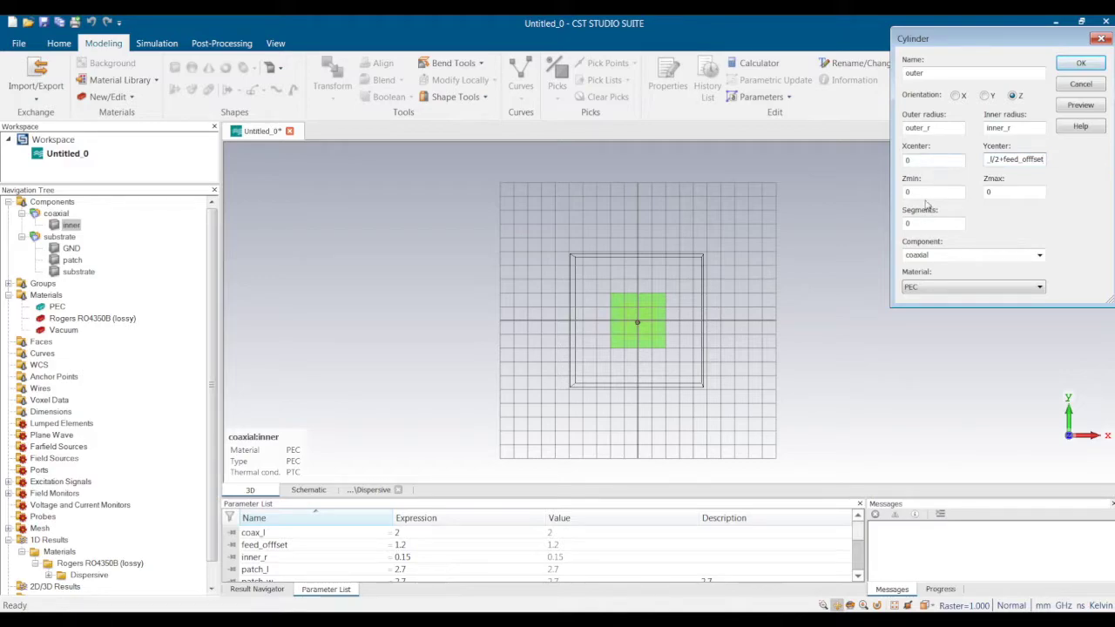
double_click(929, 192)
text(-)
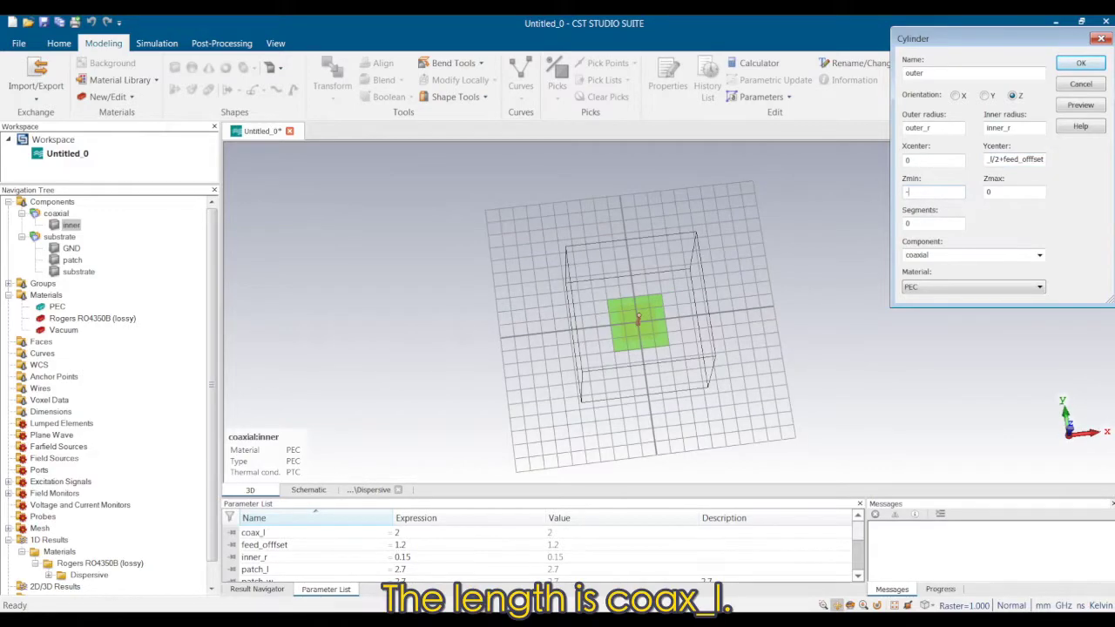
text(coax_l)
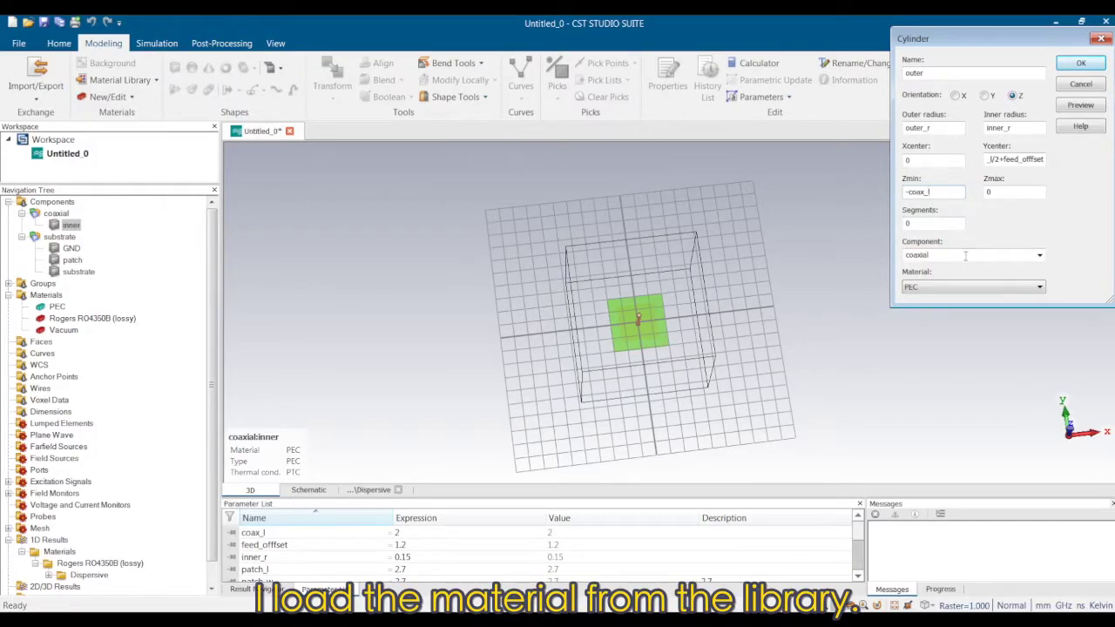
click(948, 289)
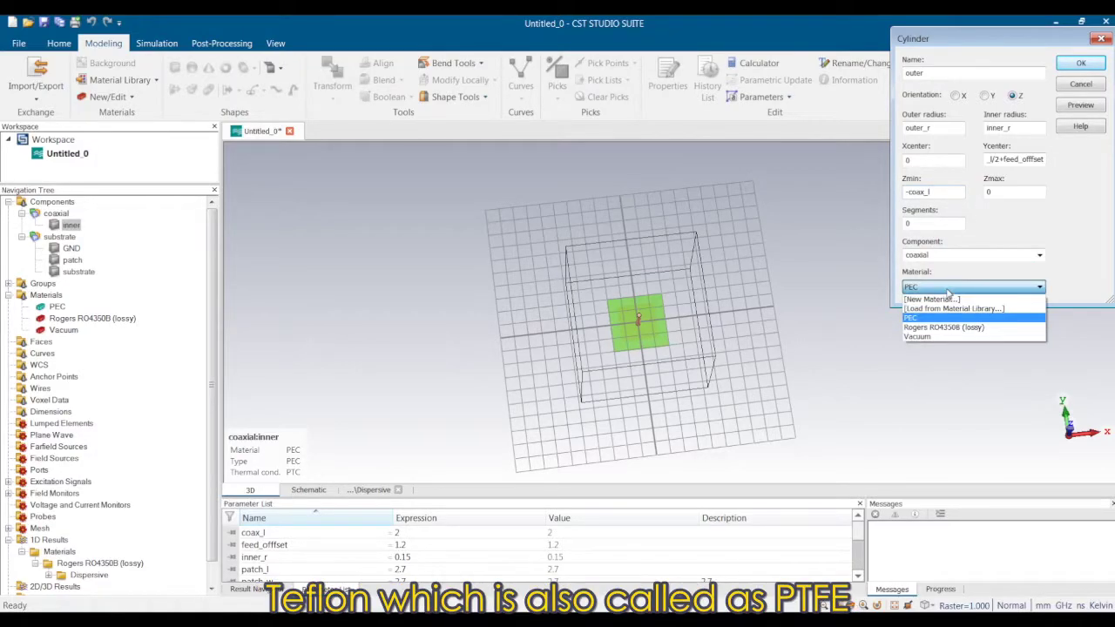
Load PTFE (lossy) from the material library for the outer cylinder.
click(948, 310)
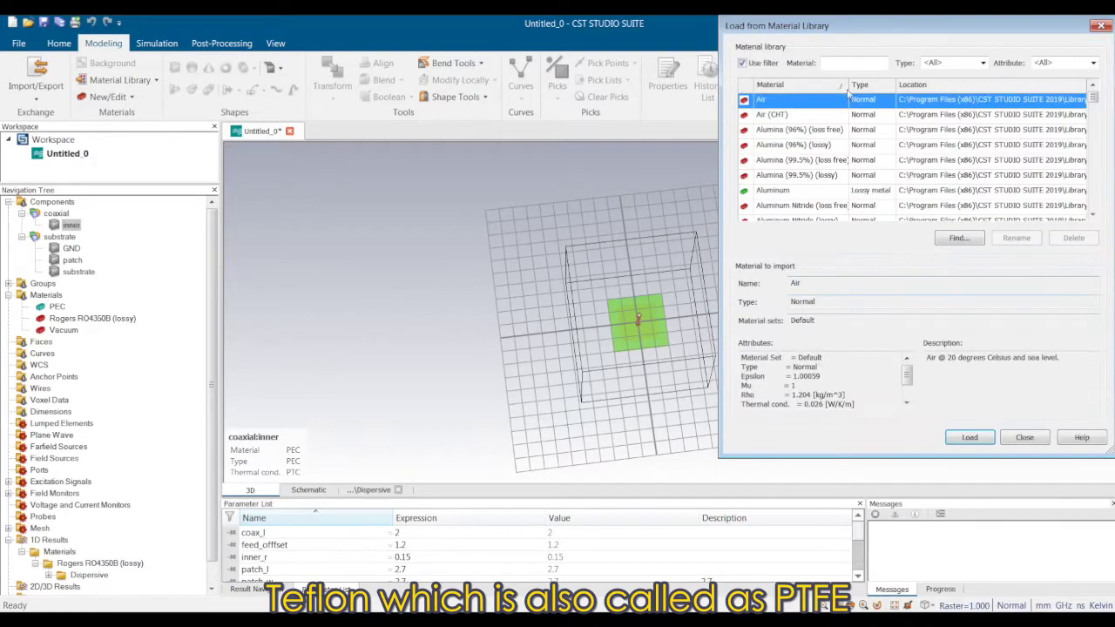
click(856, 62)
text(ptfe)
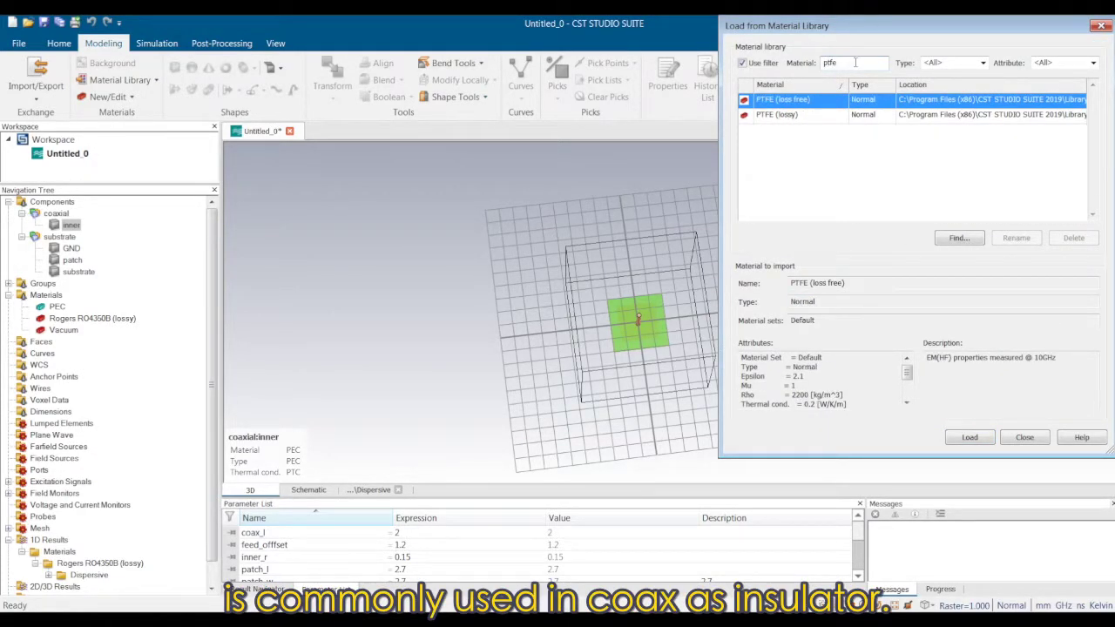
click(850, 101)
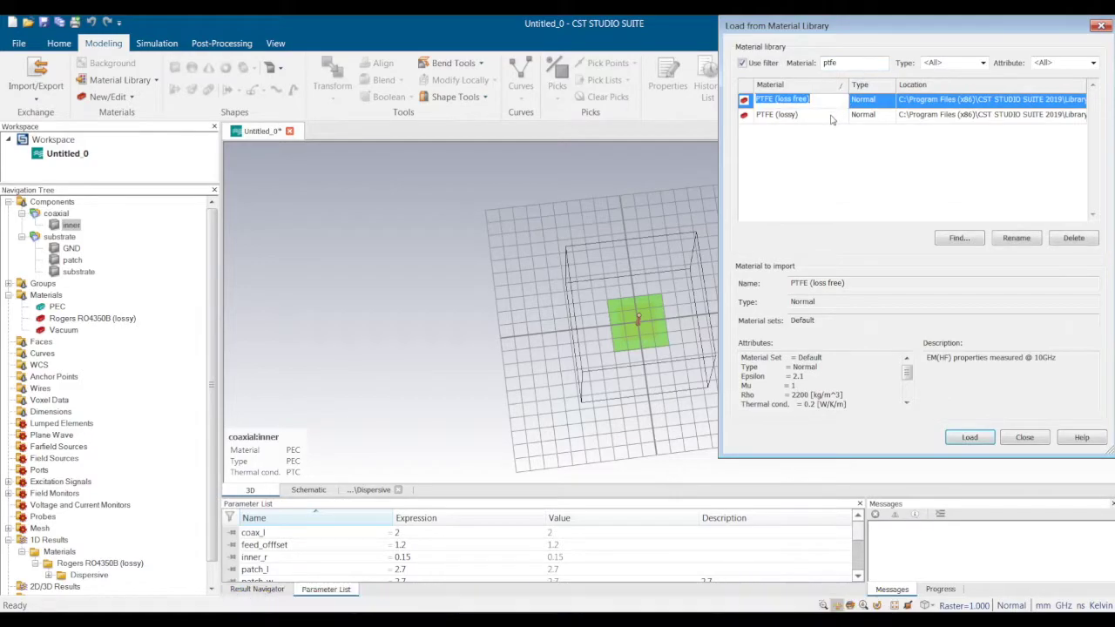
click(831, 116)
click(974, 437)
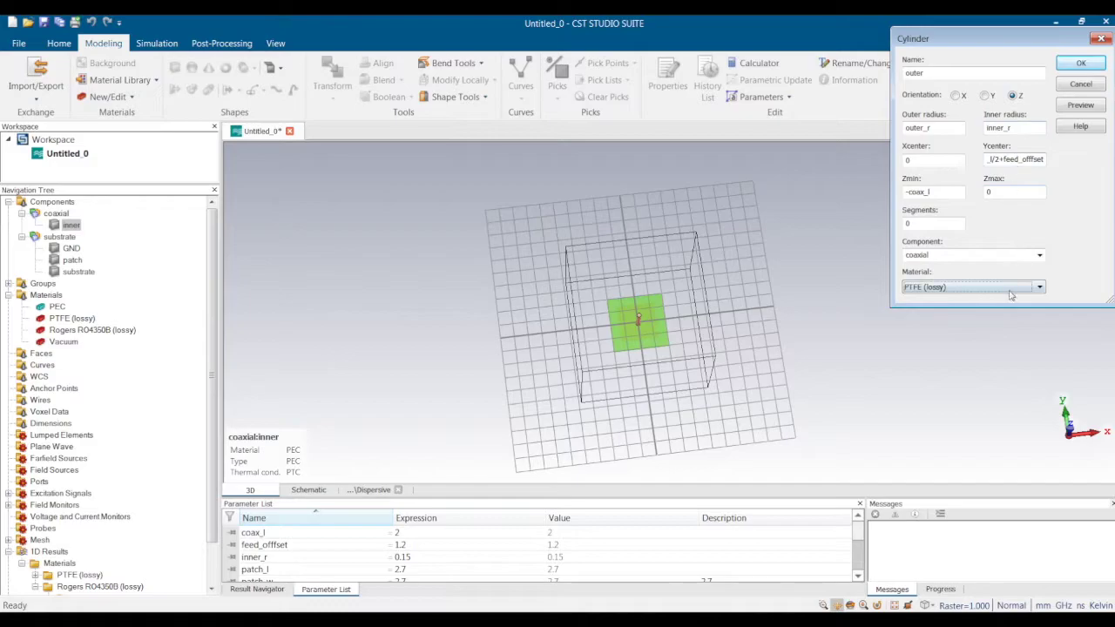
Create the outer cylinder and define outer_r = 0.5.
click(1081, 64)
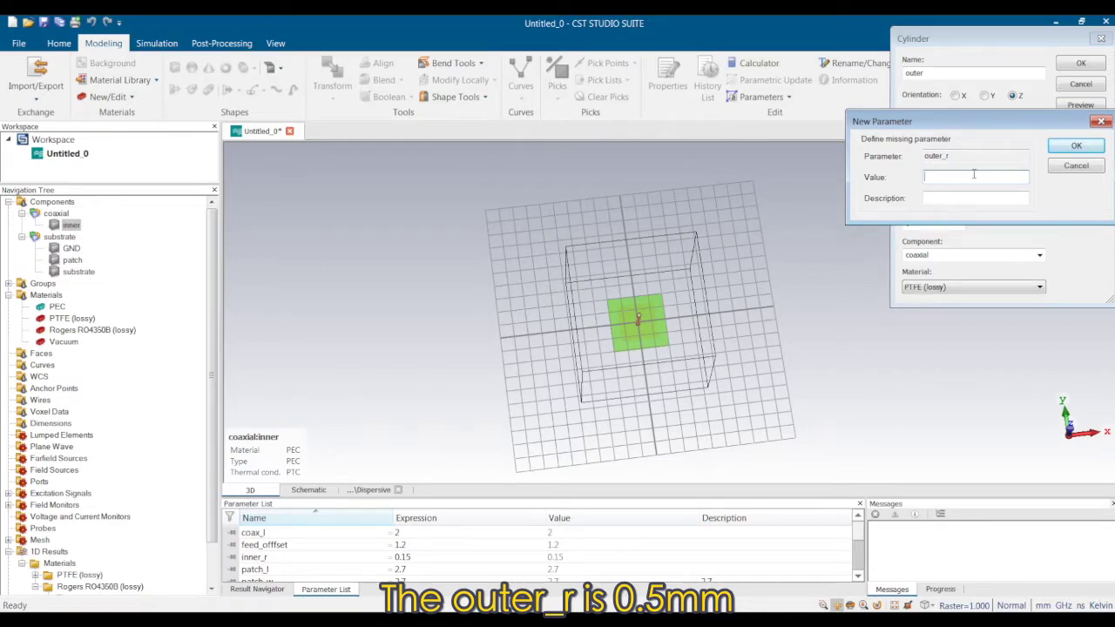
text(0.5)
click(1076, 145)
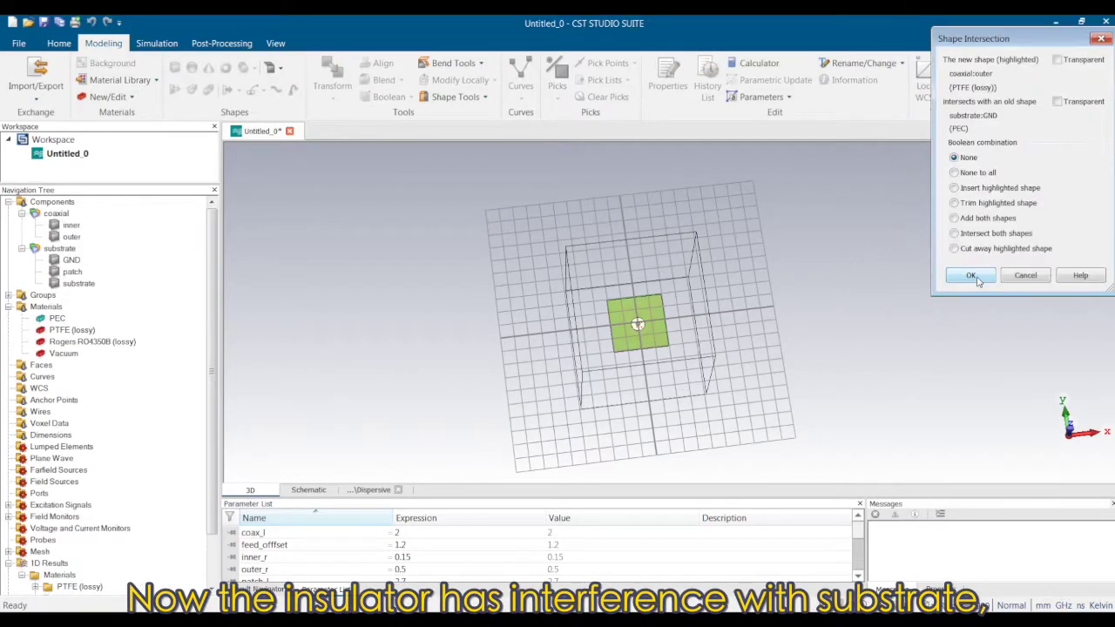
Insert the new PTFE cylinder into both the ground and the substrate where they overlap.
click(977, 190)
click(968, 275)
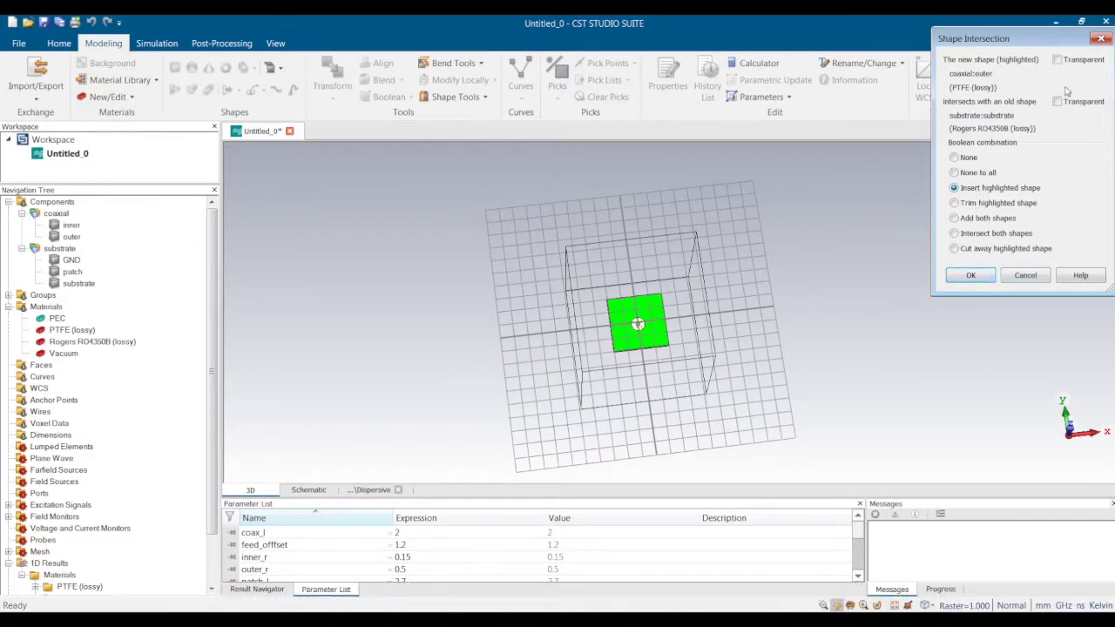
click(971, 275)
Edit the inner conductor's cylinder definition so its Zmin is -coax_l.
double_click(638, 327)
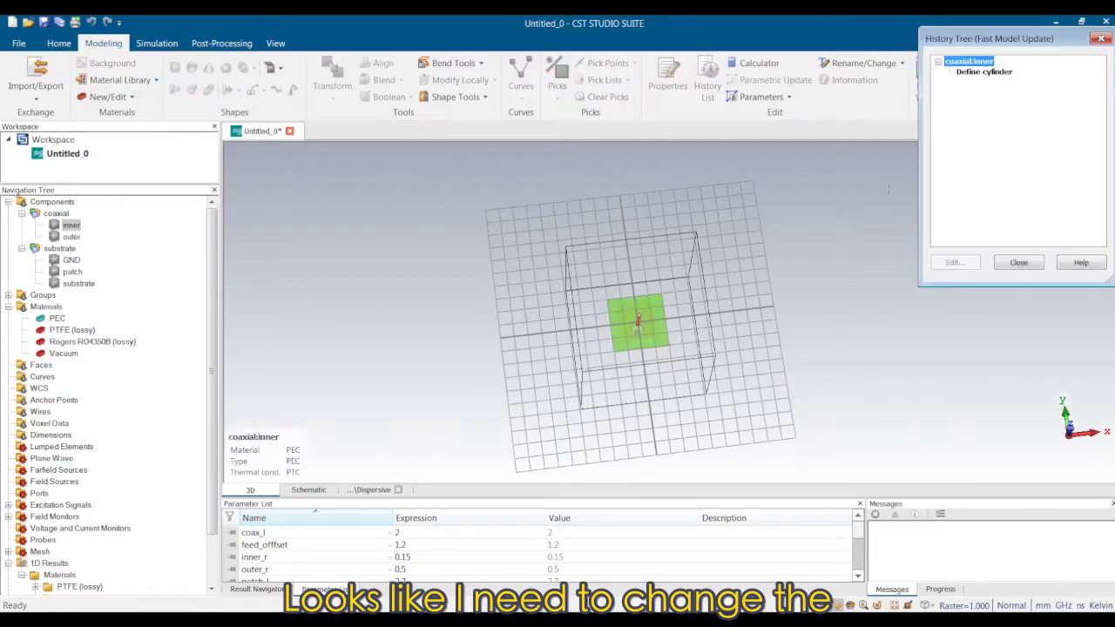
double_click(969, 71)
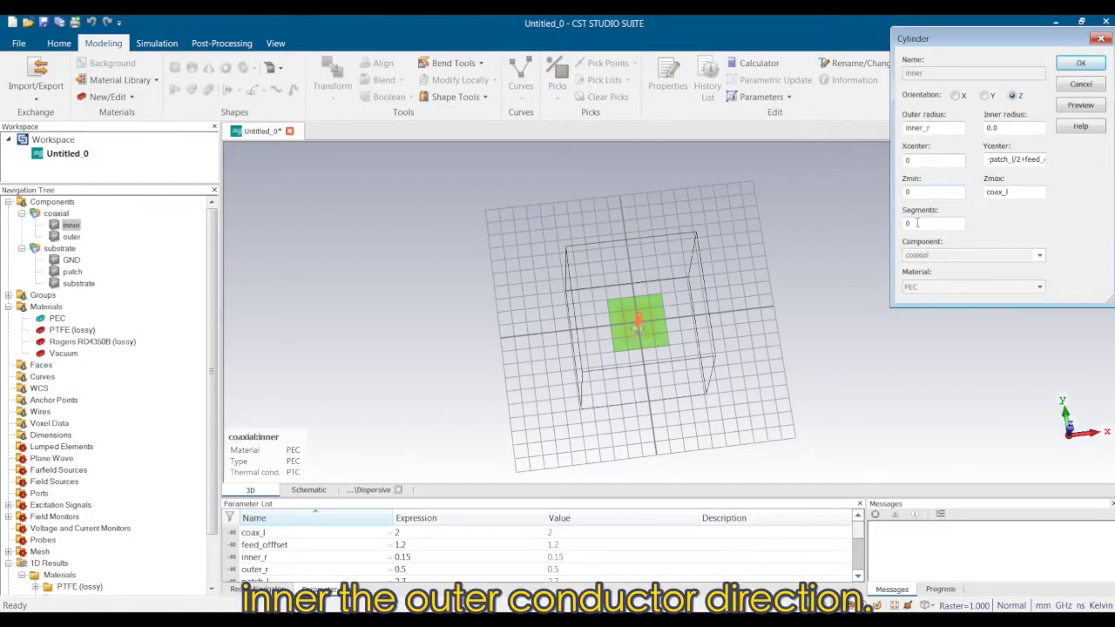
double_click(924, 192)
text(-)
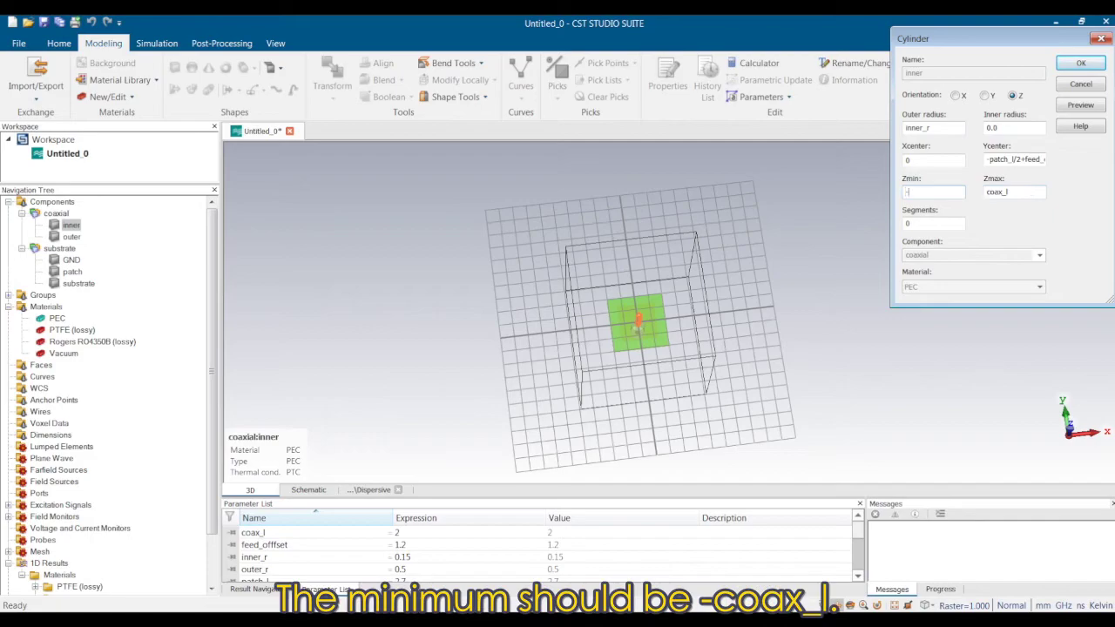
text(coax_l)
click(1081, 63)
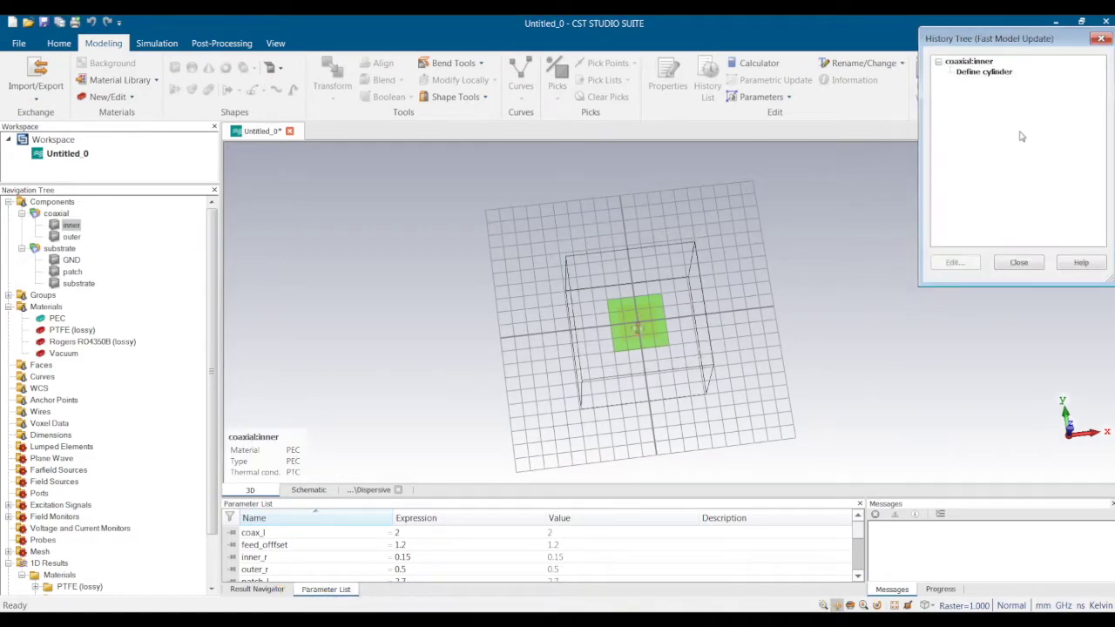
click(1100, 40)
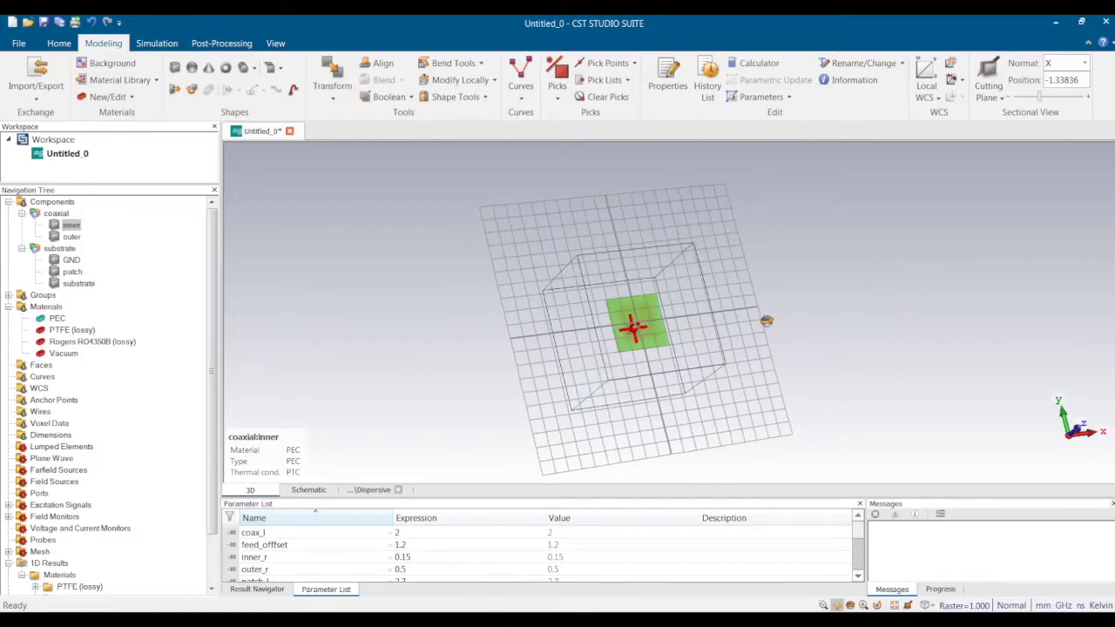
scroll(697, 321, up, 8)
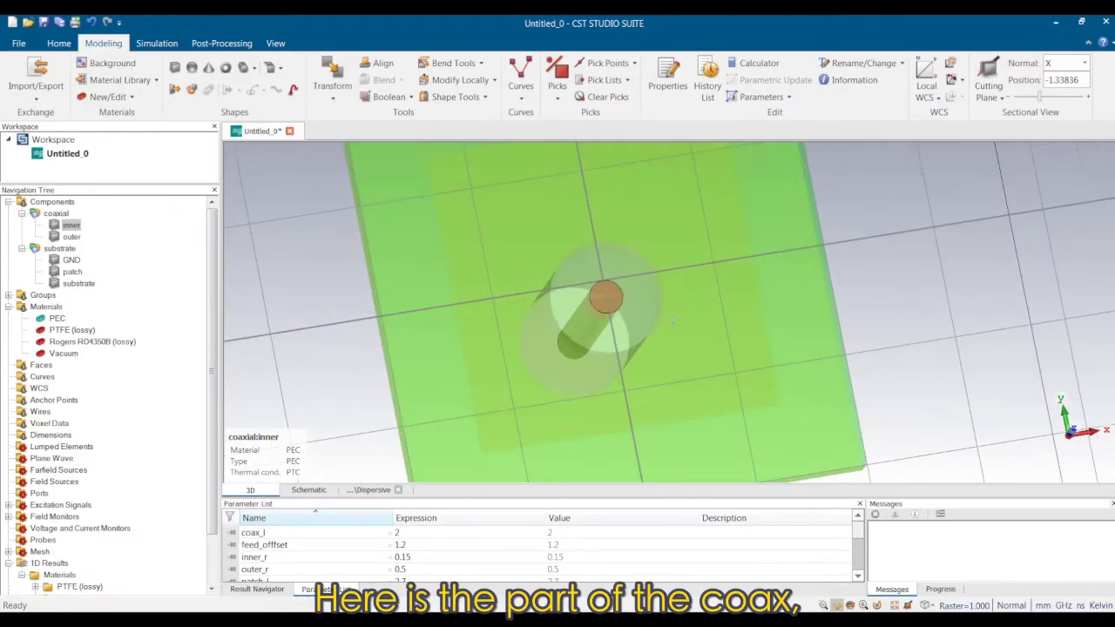
drag(674, 321, 662, 287)
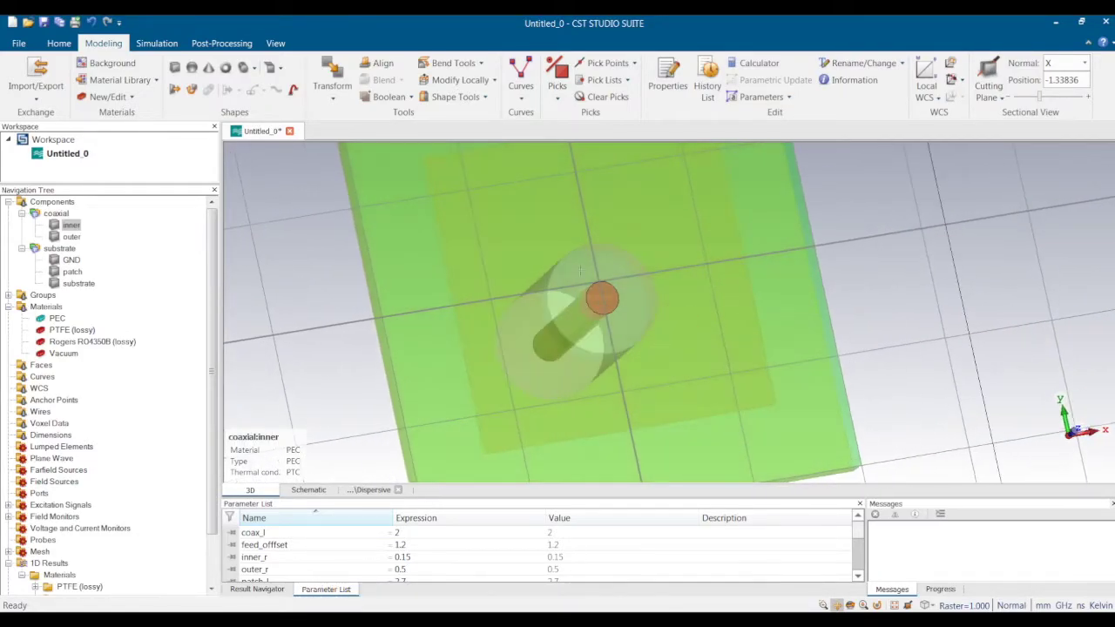
Start a cylinder named shield with outer radius out_r+0.2 and inner radius outer_r.
click(244, 70)
key(Escape)
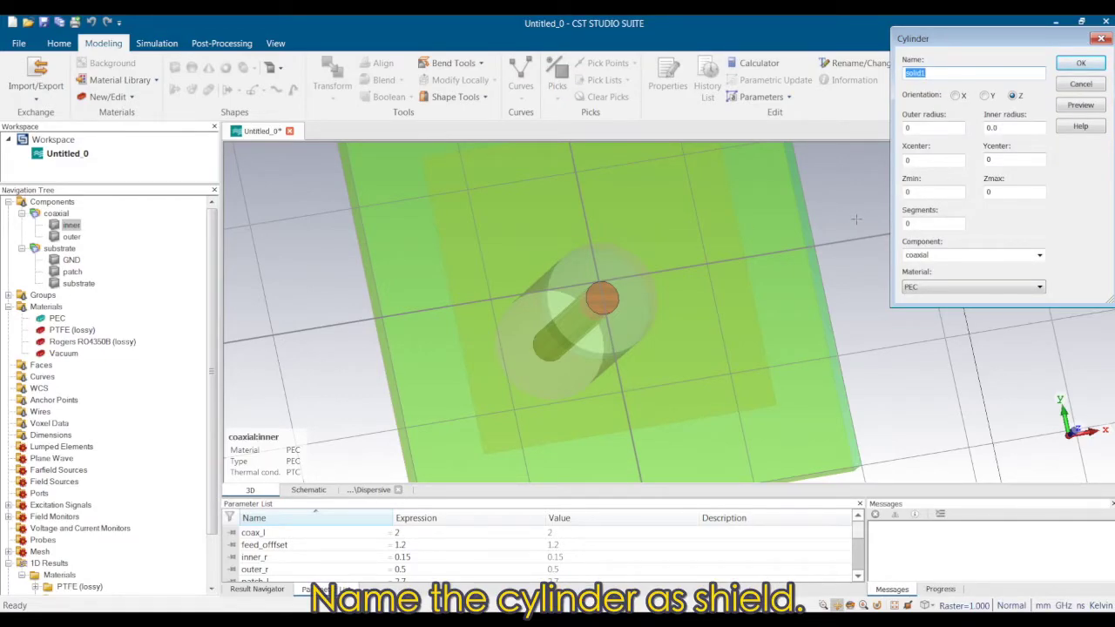
text(sh)
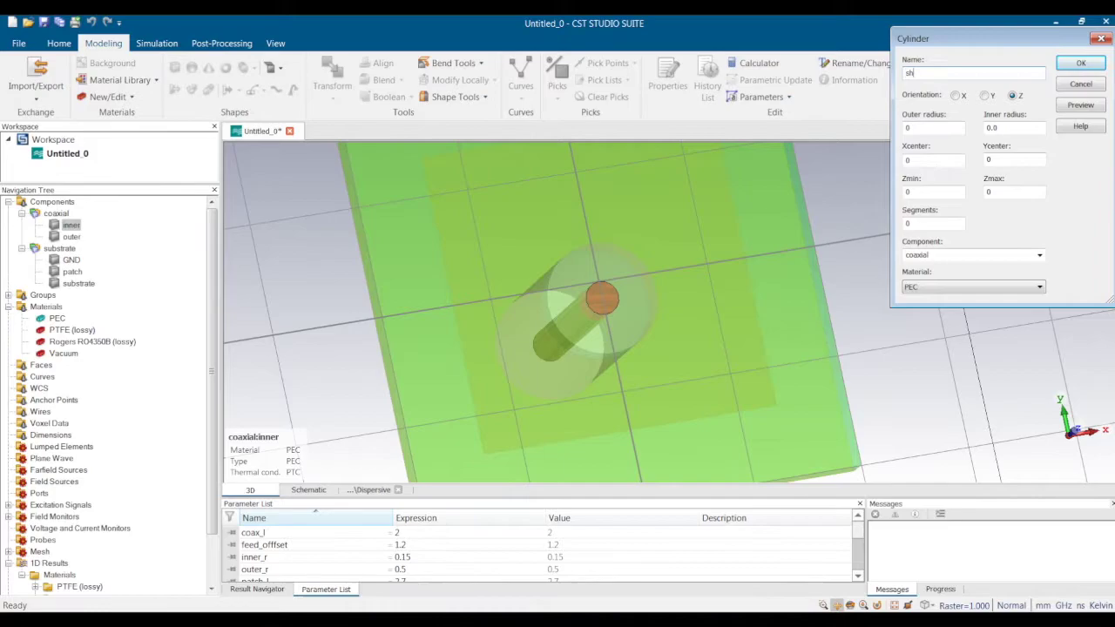
text(ield)
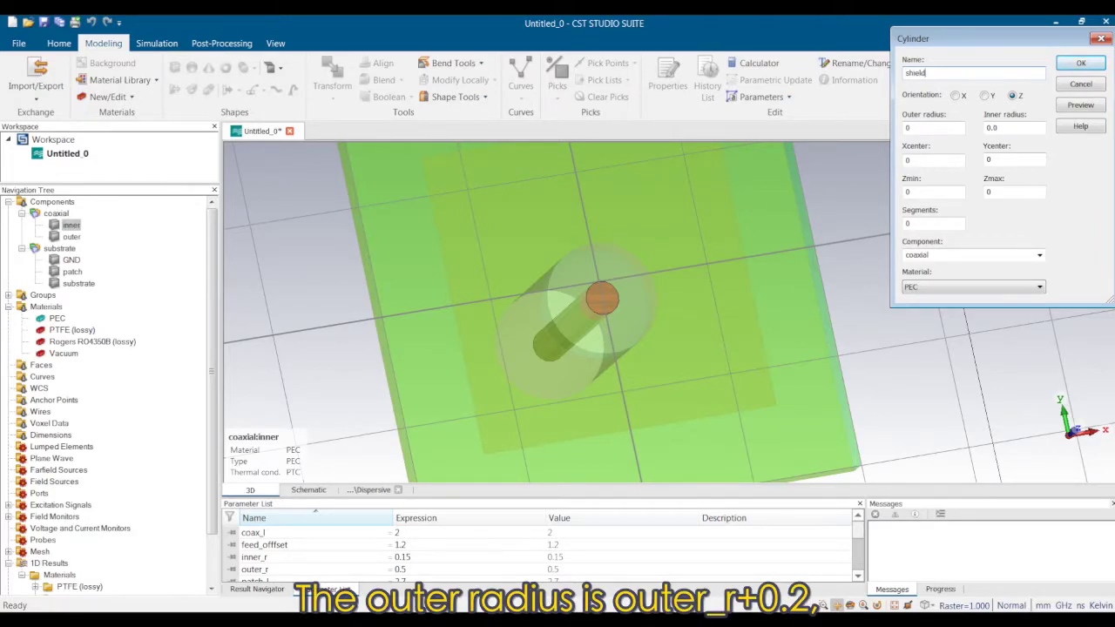
click(919, 127)
text(out_)
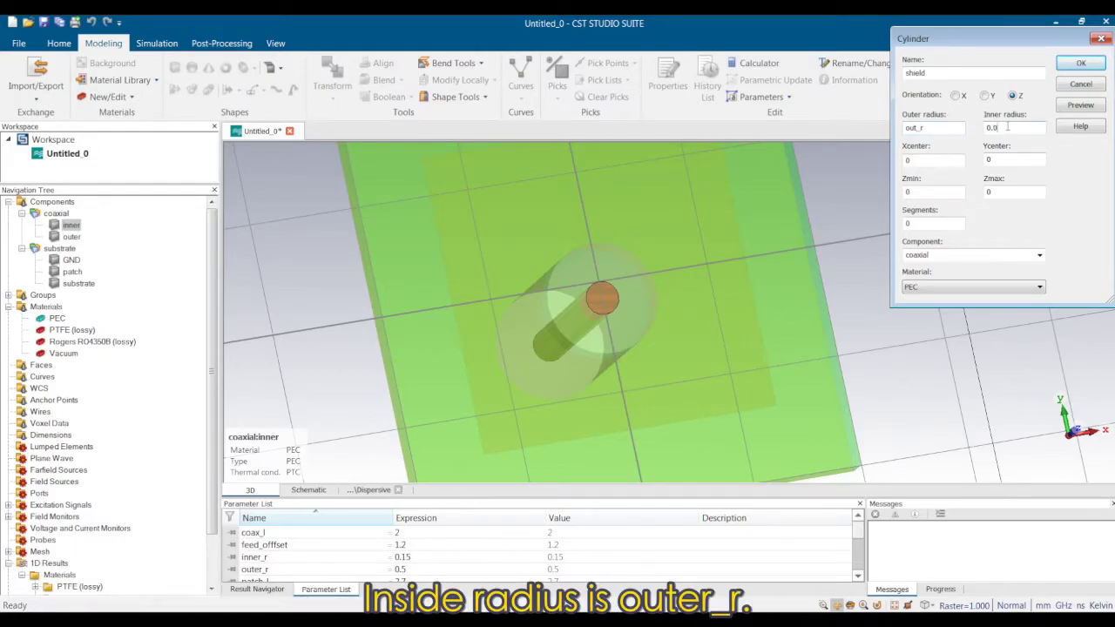
text(r+)
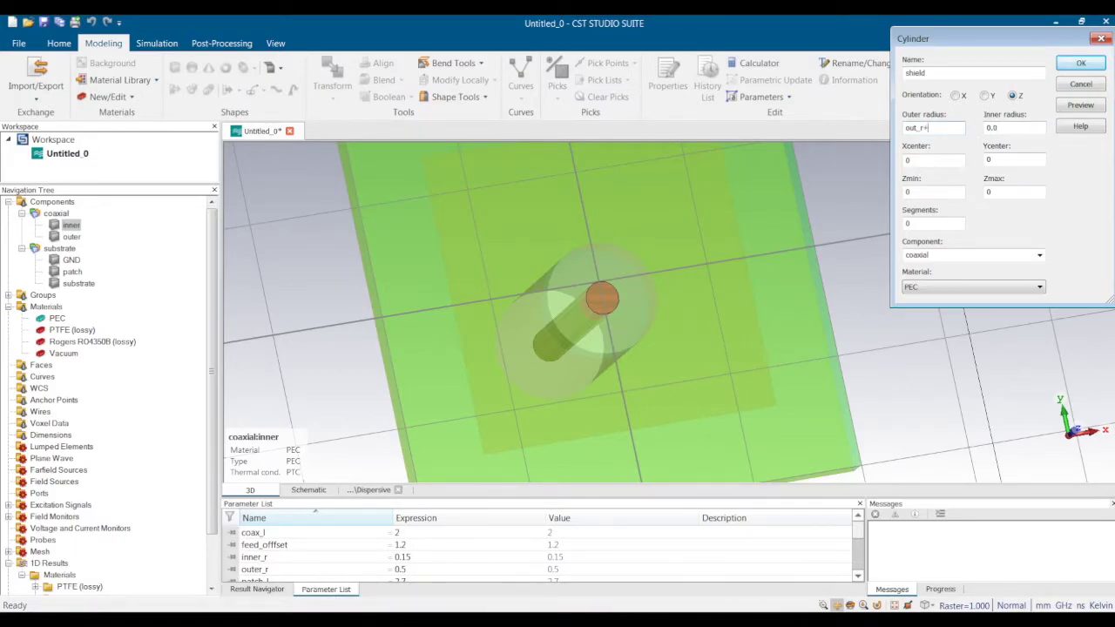
text(0.2)
click(1021, 131)
text(outer_r)
Set the shield's Ycenter to the feed position, Zmin -coax_l and Zmax -sub_t.
click(933, 160)
text(coax_l/2+feed_offset)
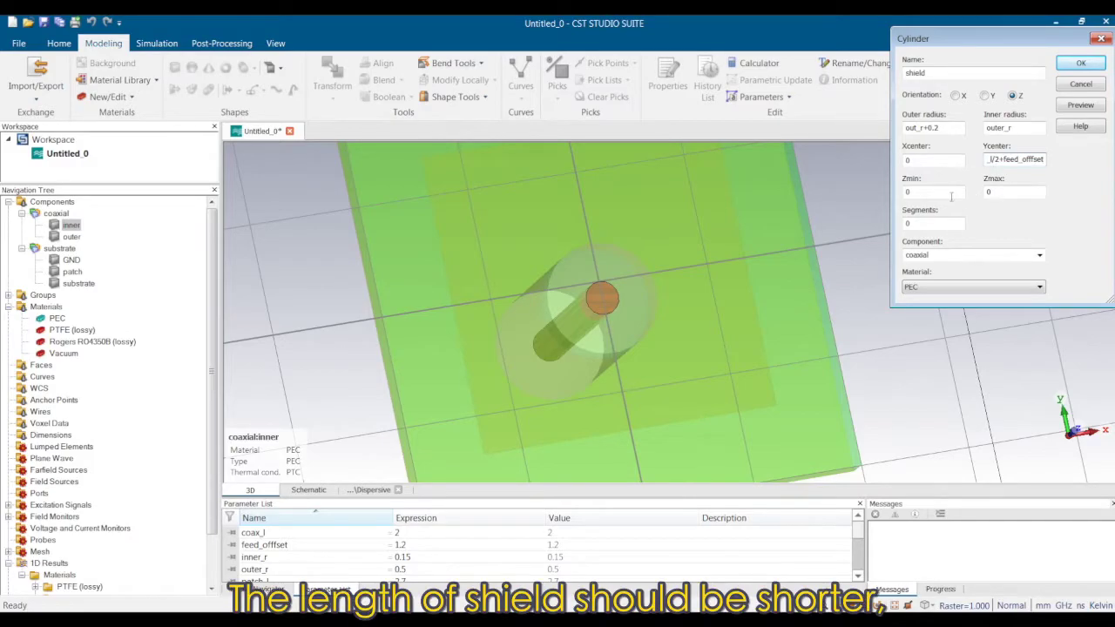
double_click(941, 196)
text(-coax_l)
click(1002, 193)
text(-)
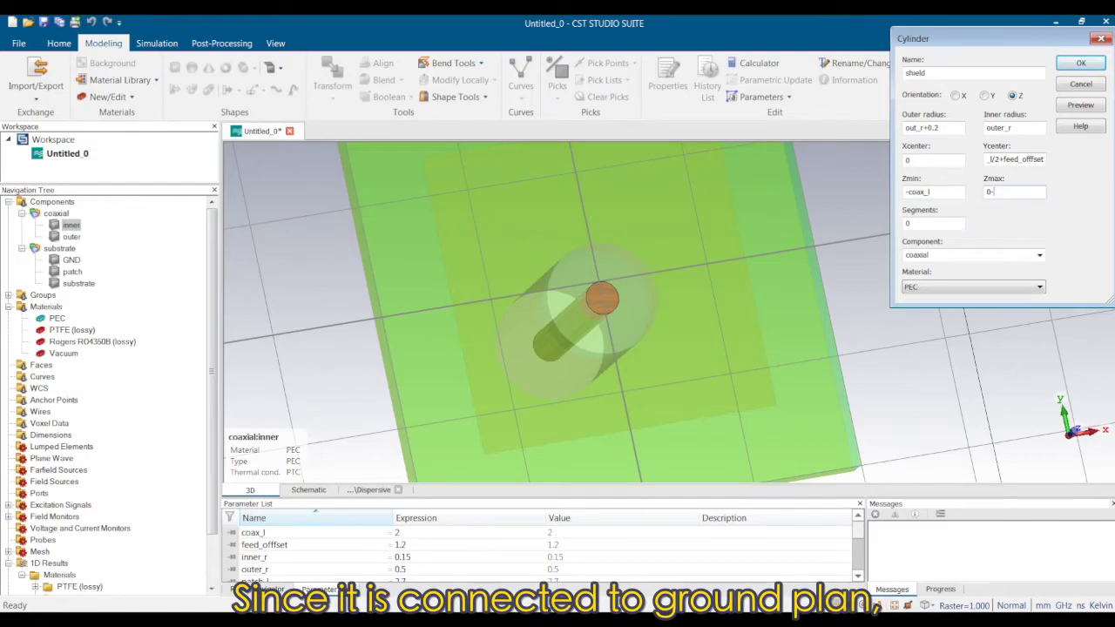
text(sub_t)
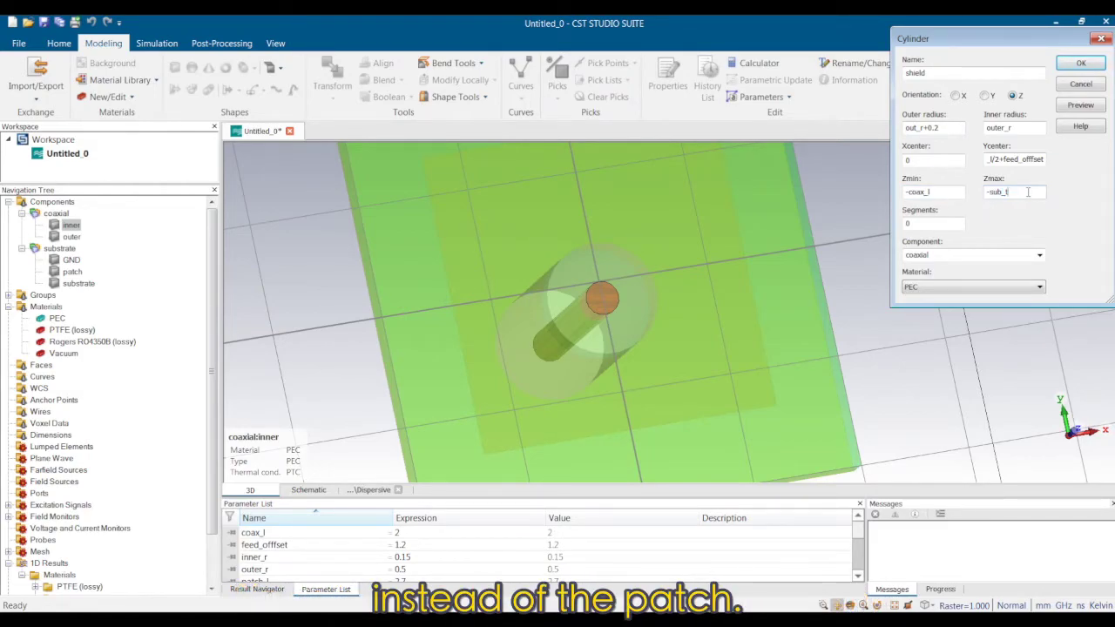
Fix the undefined out_r error by correcting the outer radius to outer_r+0.2, then create the shield.
key(Return)
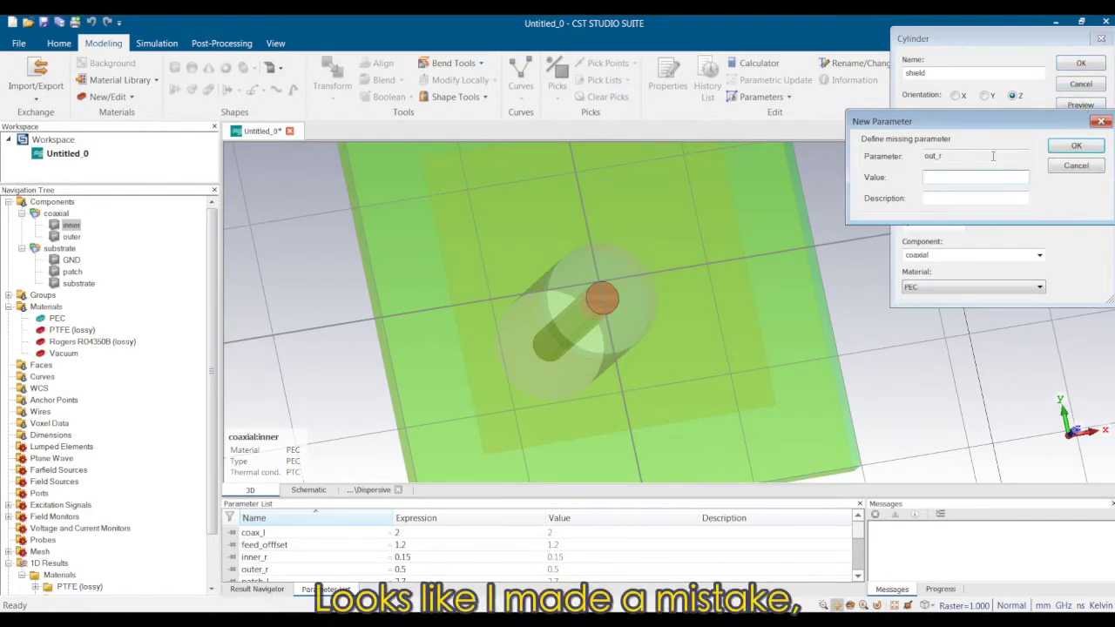
click(974, 177)
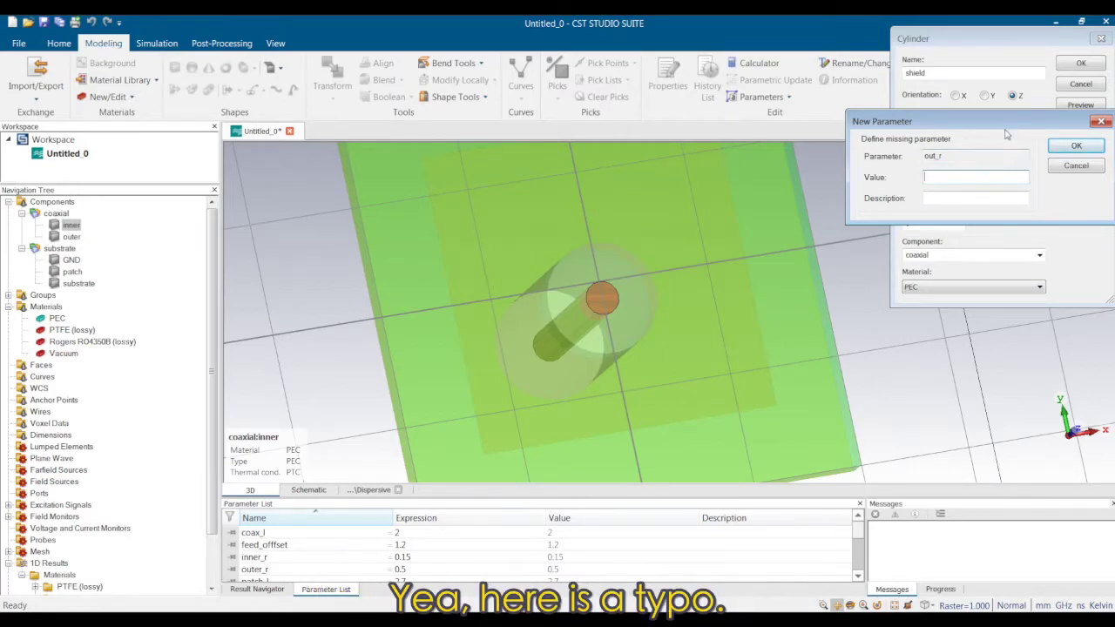
click(1077, 143)
click(1086, 115)
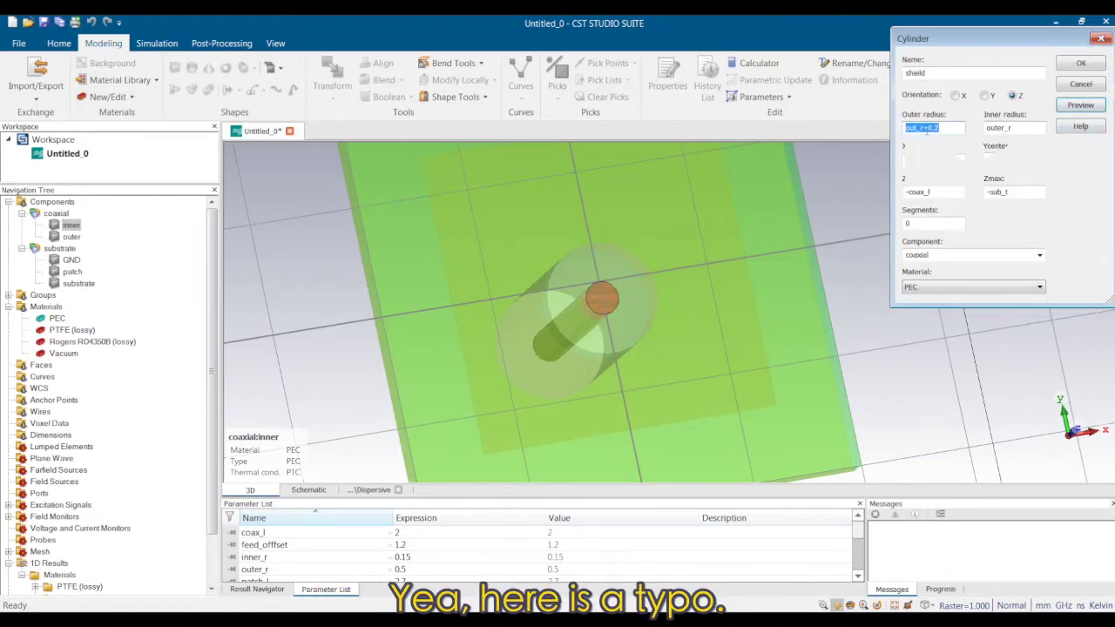
click(918, 129)
text(er)
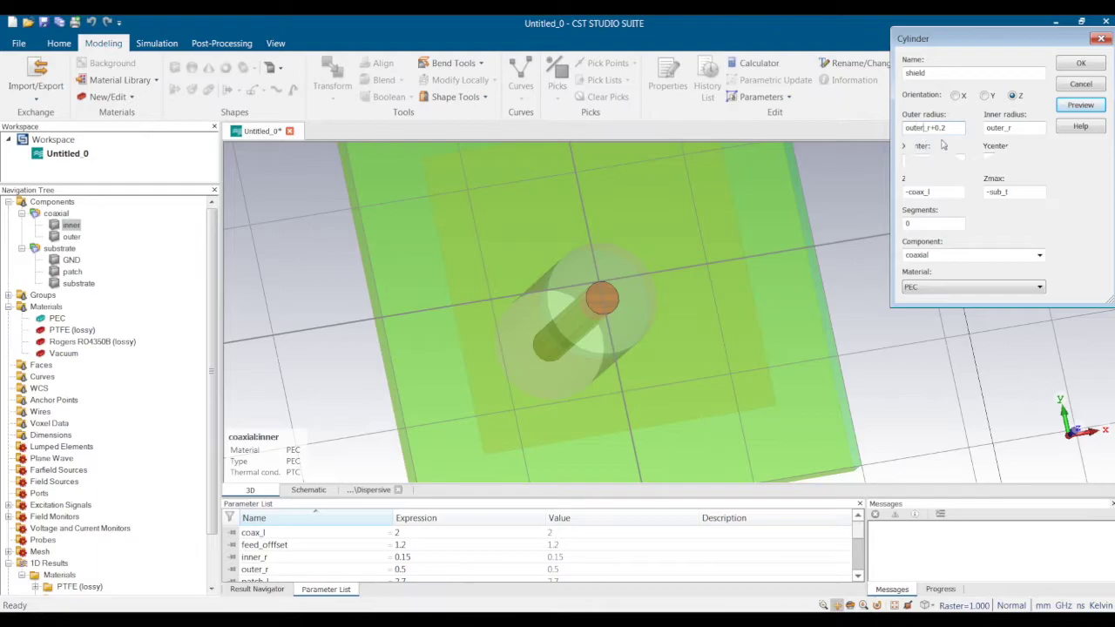
click(1070, 106)
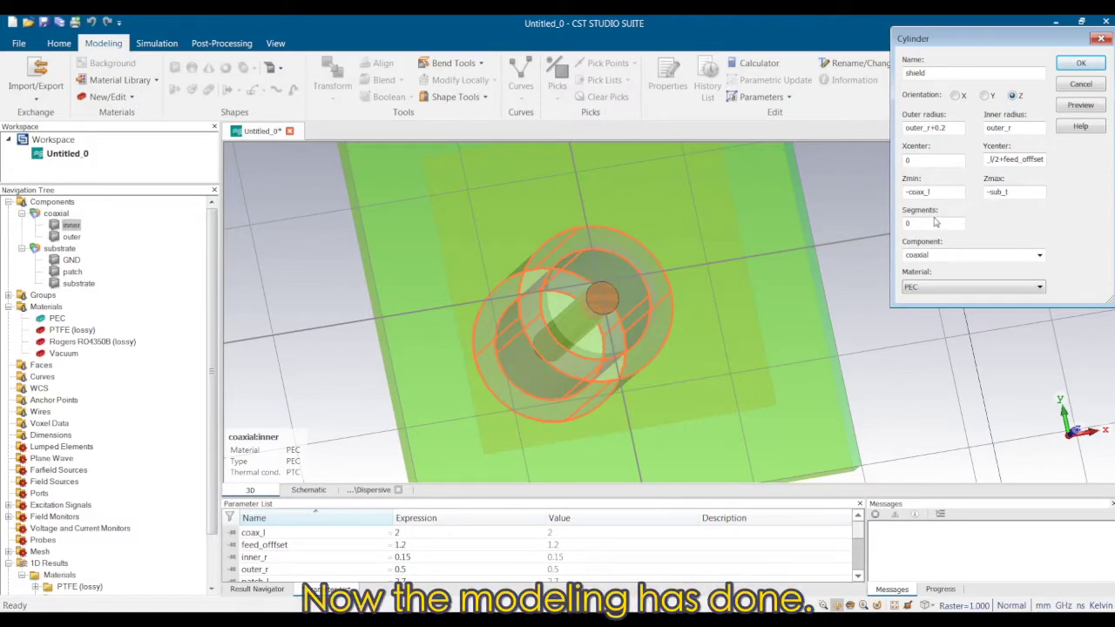
click(1079, 70)
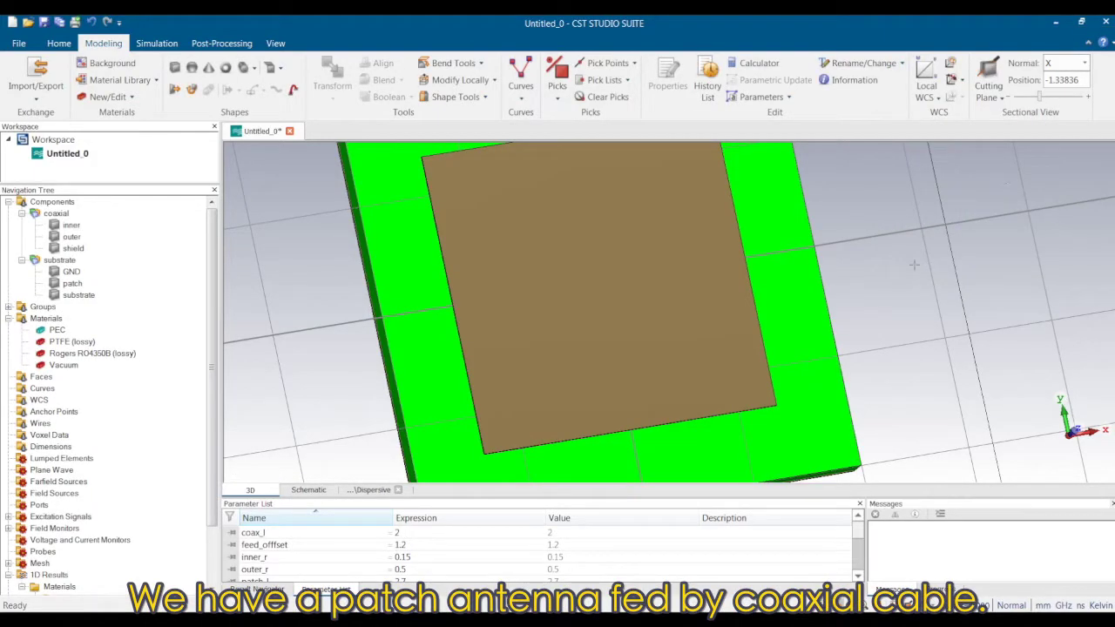
drag(692, 371, 660, 356)
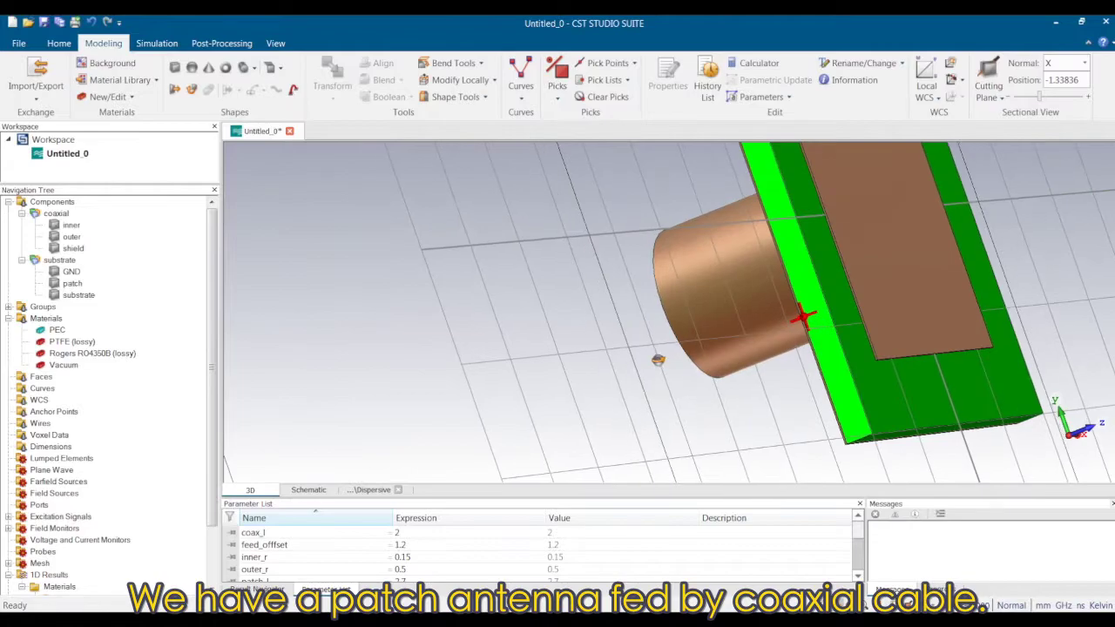
Boolean-insert the inner and outer coax conductors into the substrate.
click(76, 295)
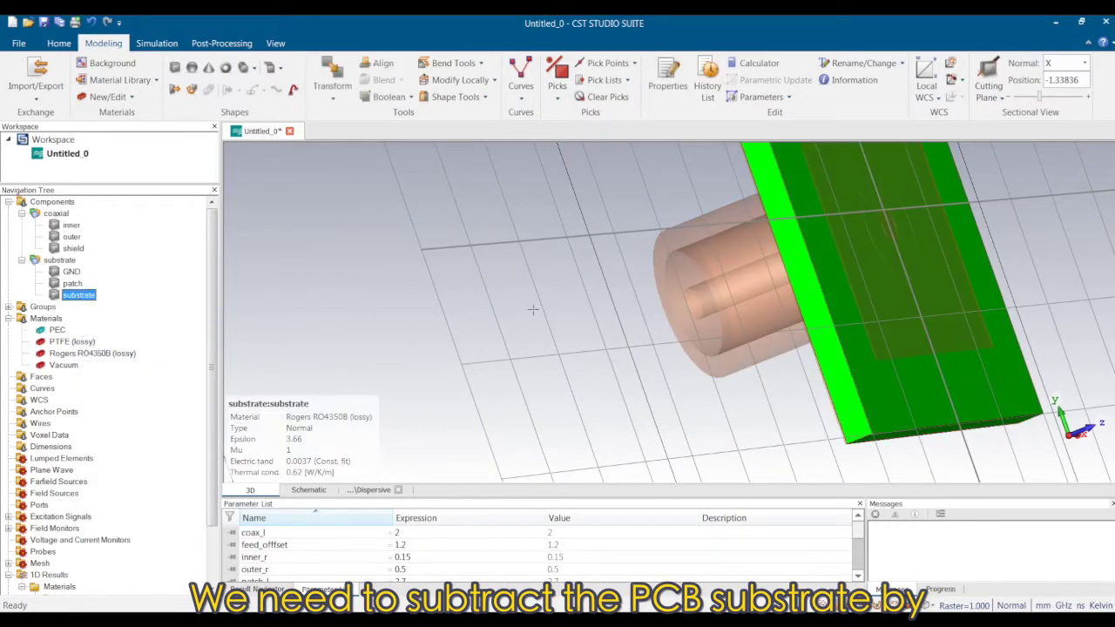
drag(521, 311, 711, 303)
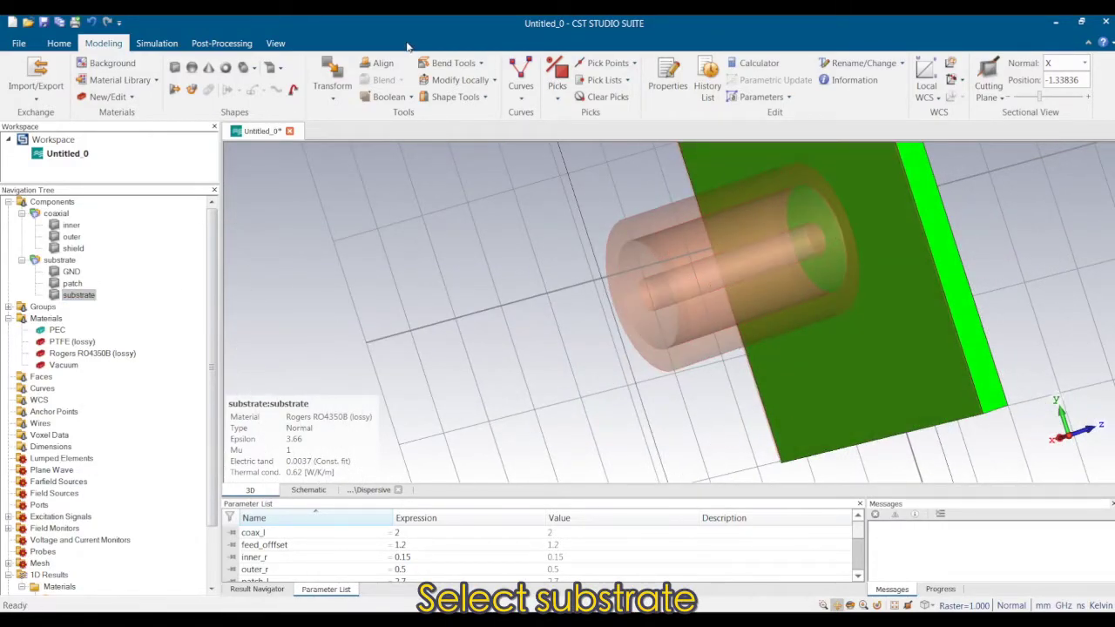
click(410, 98)
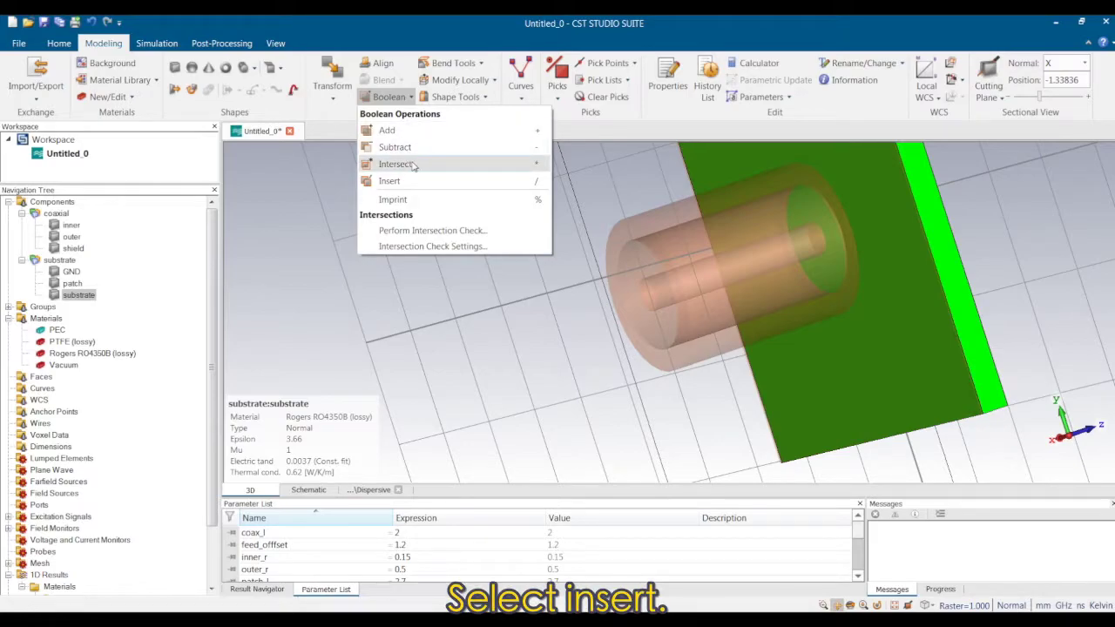
click(388, 180)
click(70, 225)
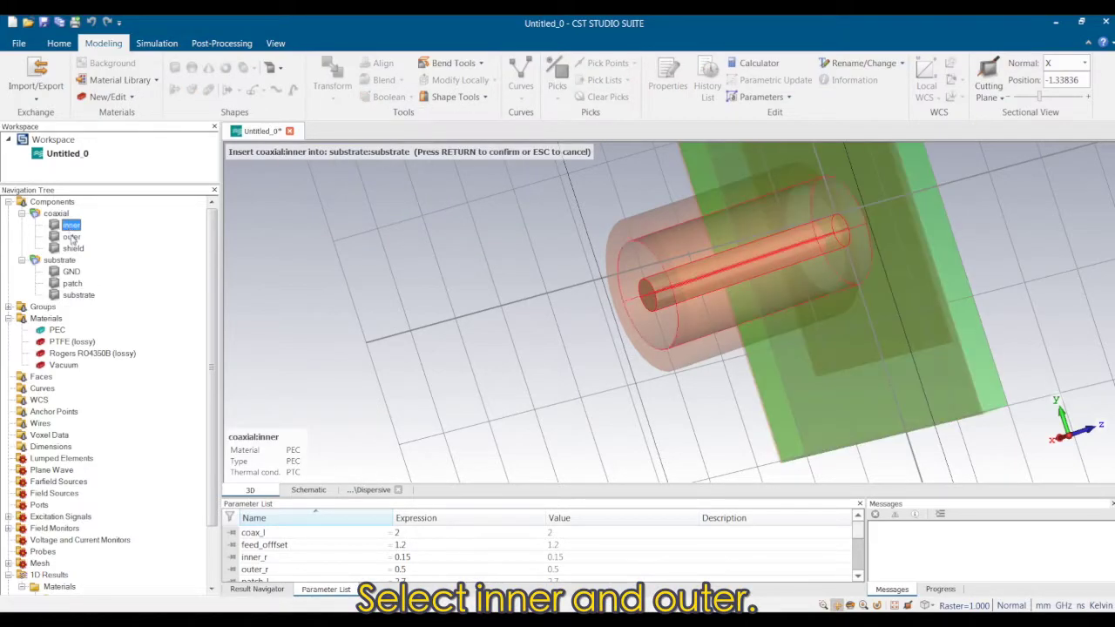
ctrl+click(71, 236)
key(Return)
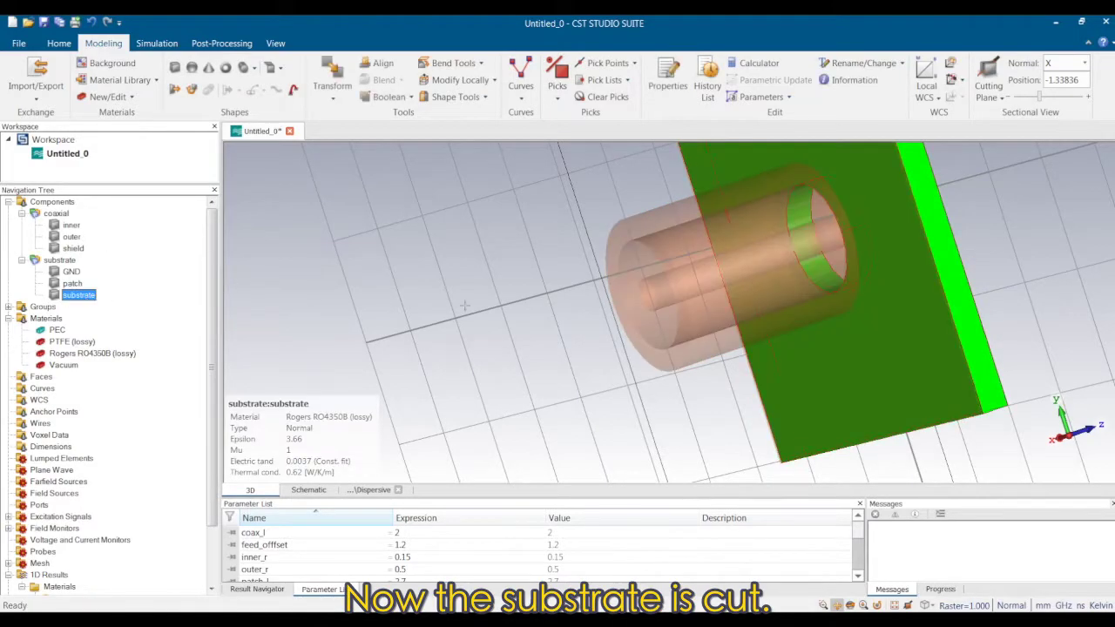
Inspect the coax end face, selecting the inner conductor and substrate.
drag(471, 305, 383, 294)
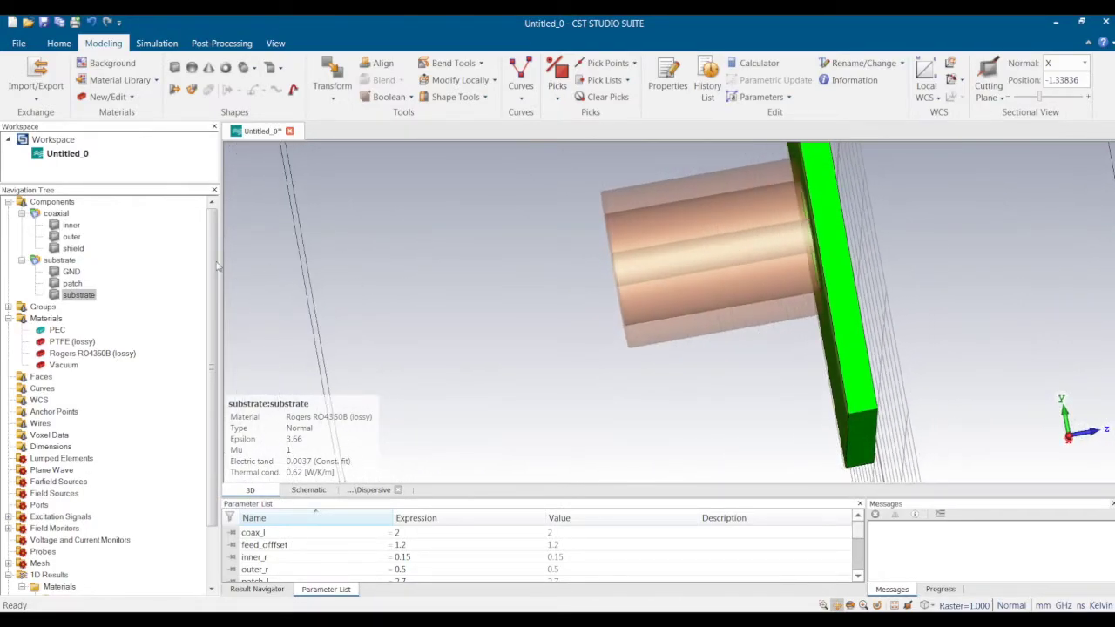
click(71, 225)
click(59, 259)
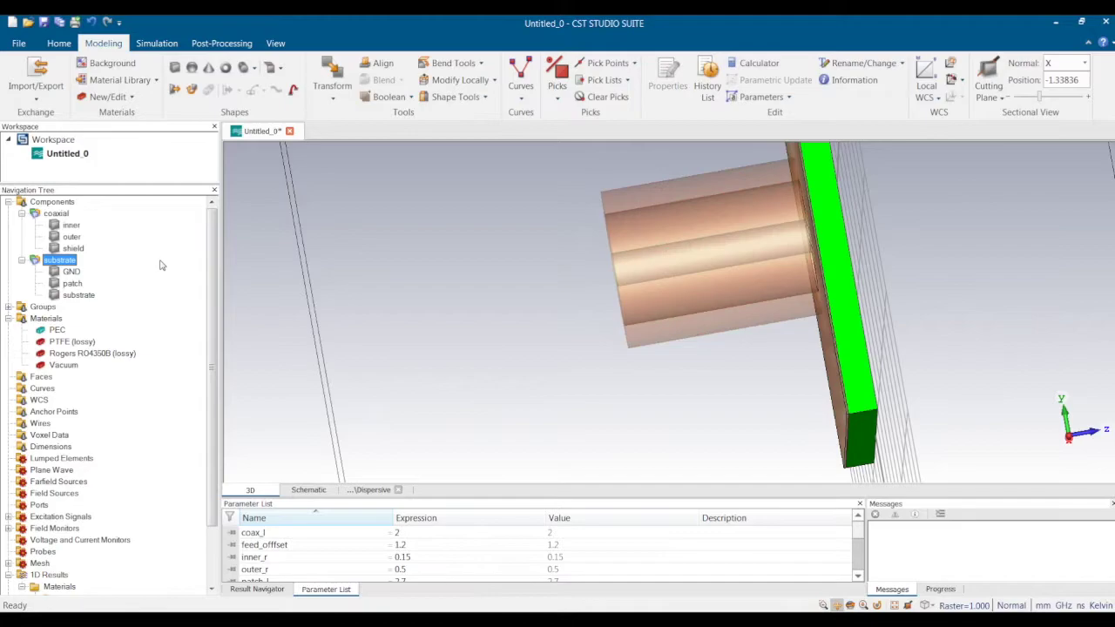
drag(586, 299, 676, 255)
scroll(685, 253, up, 2)
scroll(685, 253, up, 2)
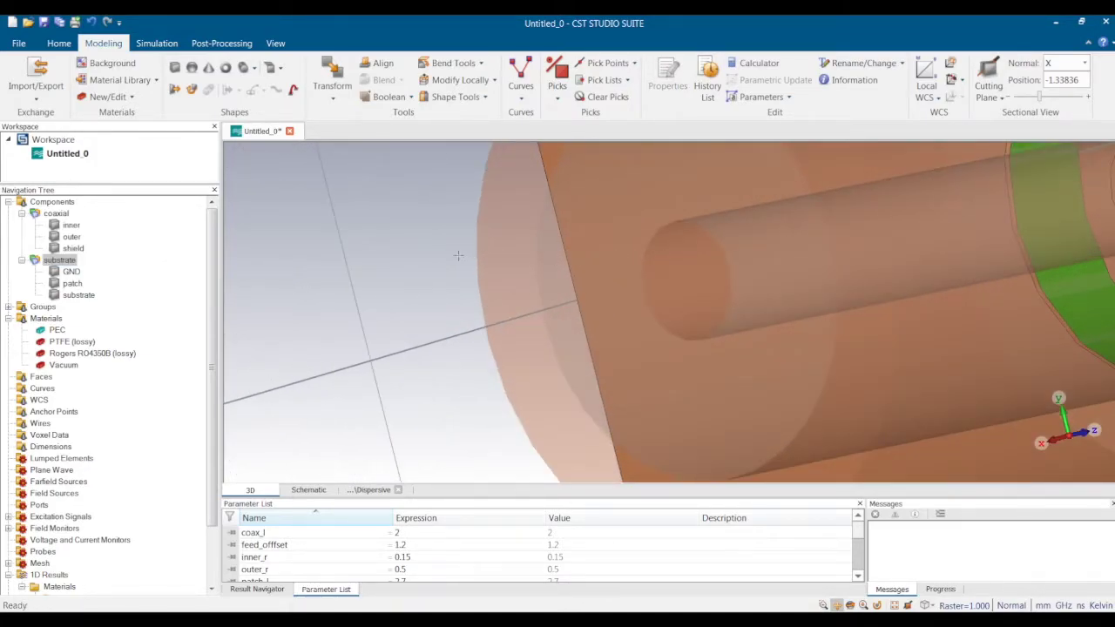
click(149, 225)
Add waveguide port 1 on the coax end face using default port settings.
click(56, 213)
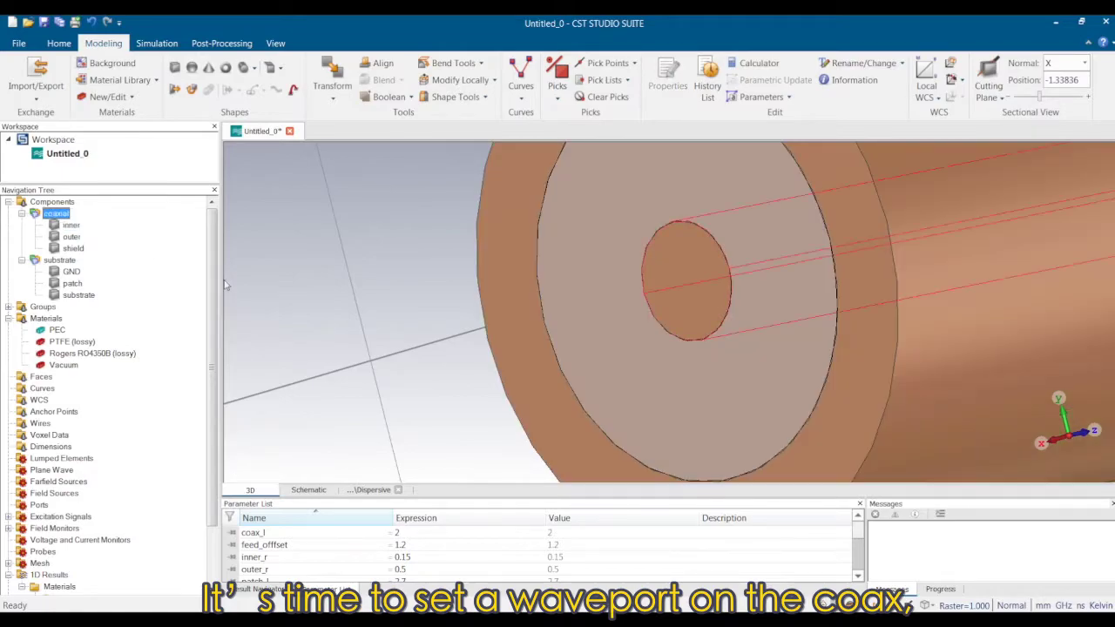
key(f)
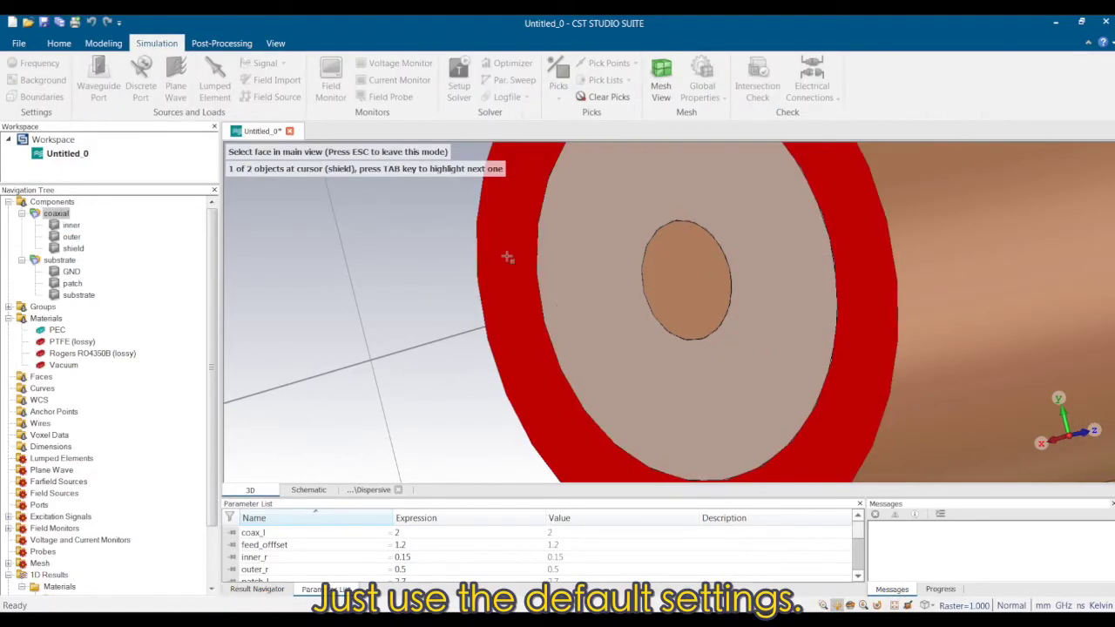
click(508, 257)
click(100, 79)
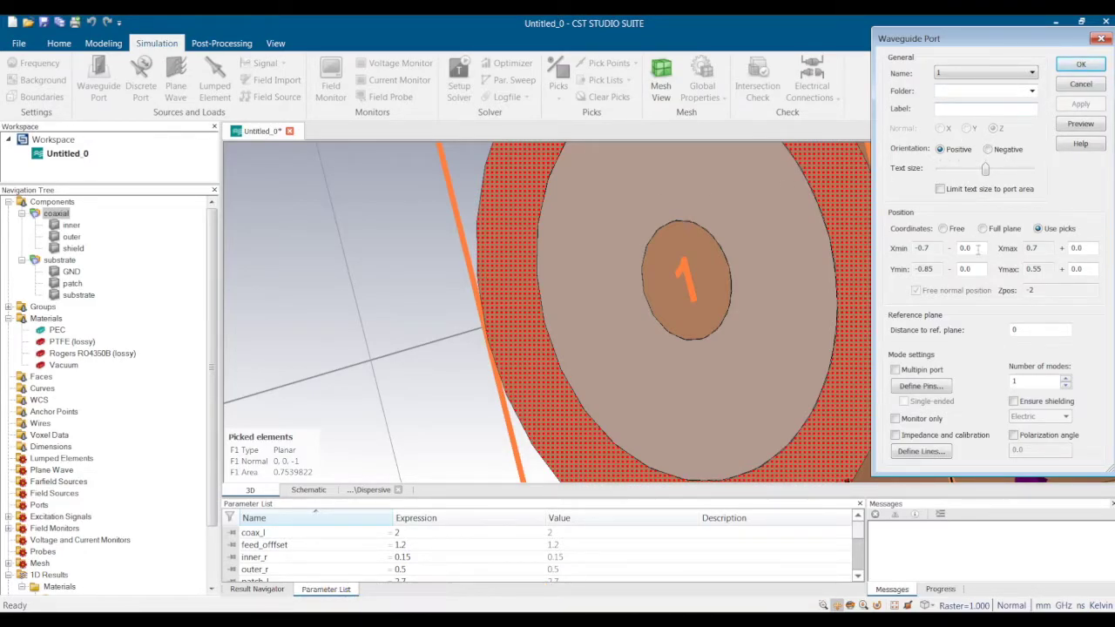
click(1083, 69)
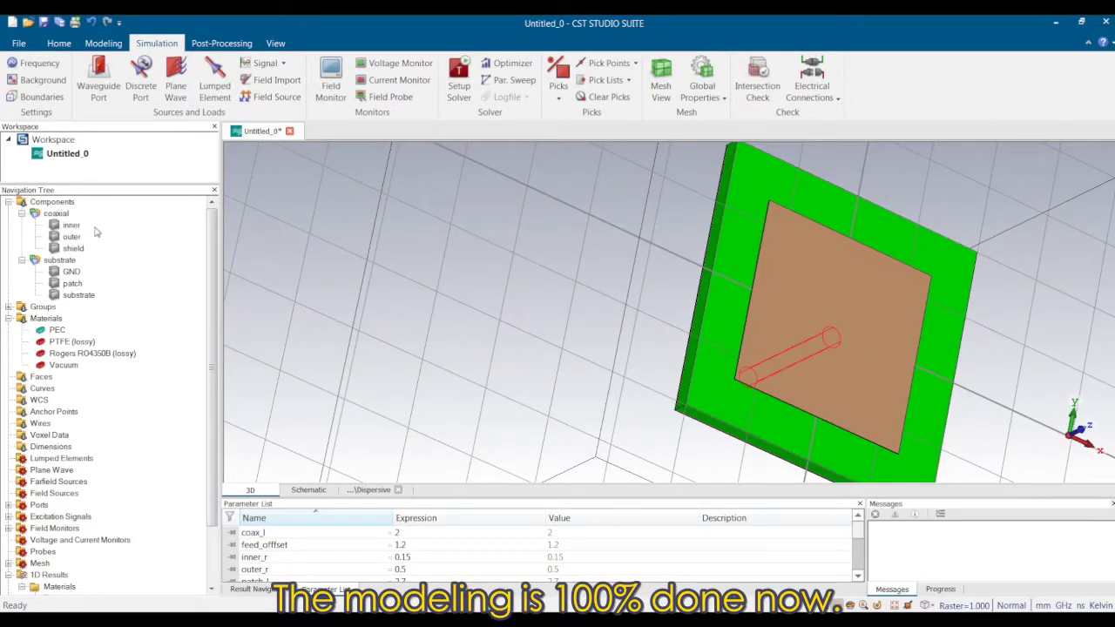
click(71, 225)
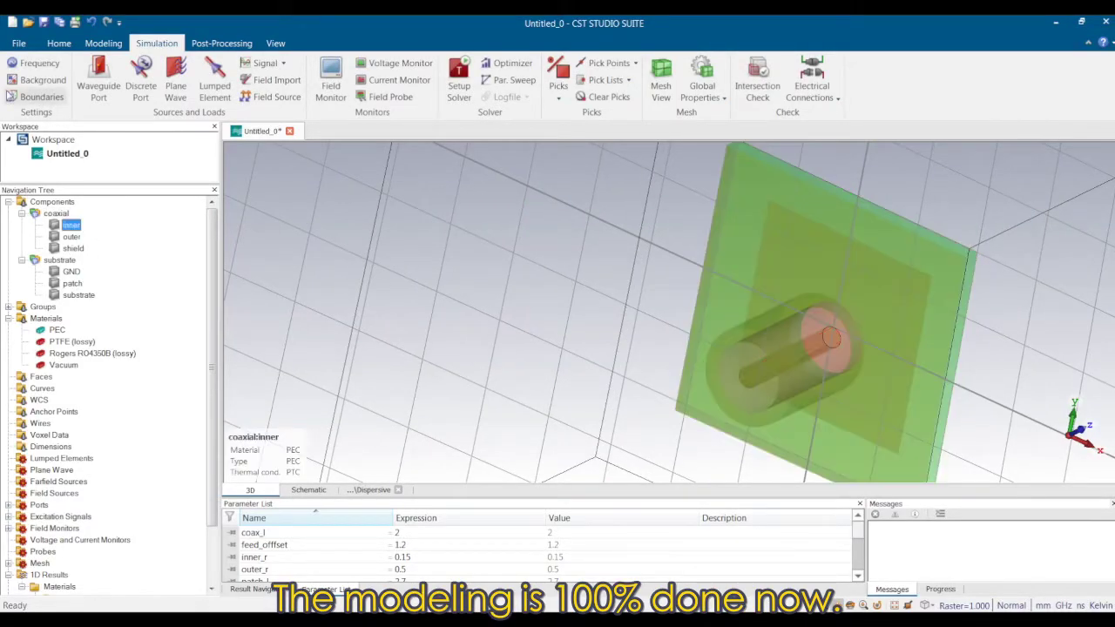
click(43, 22)
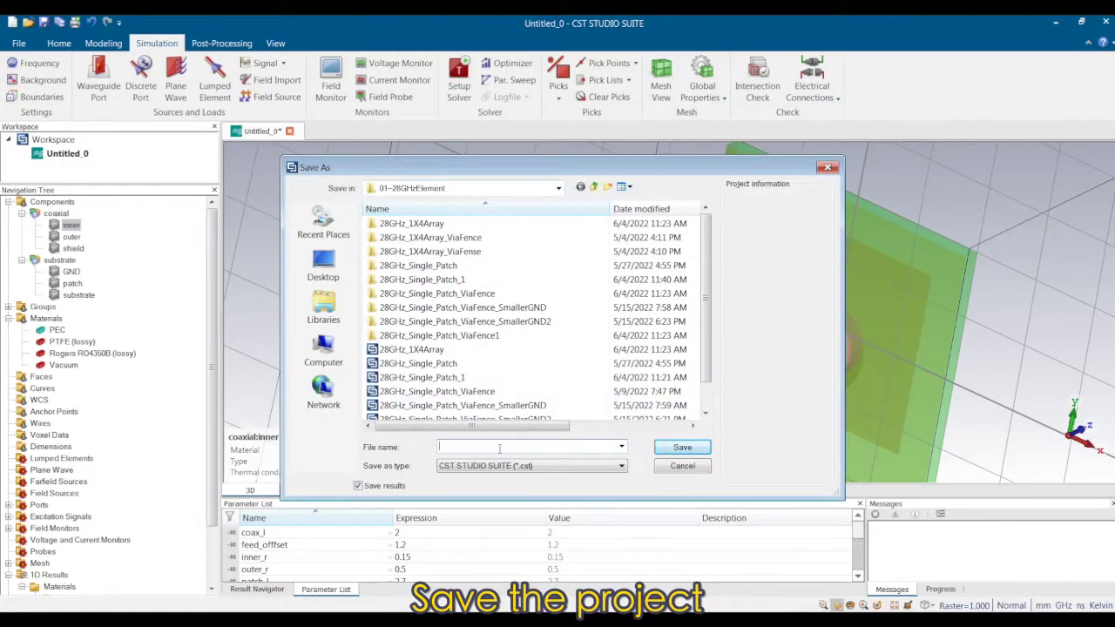
Enter 28GHz_Single _Patch_1_Demo as the file name and save.
text(28G)
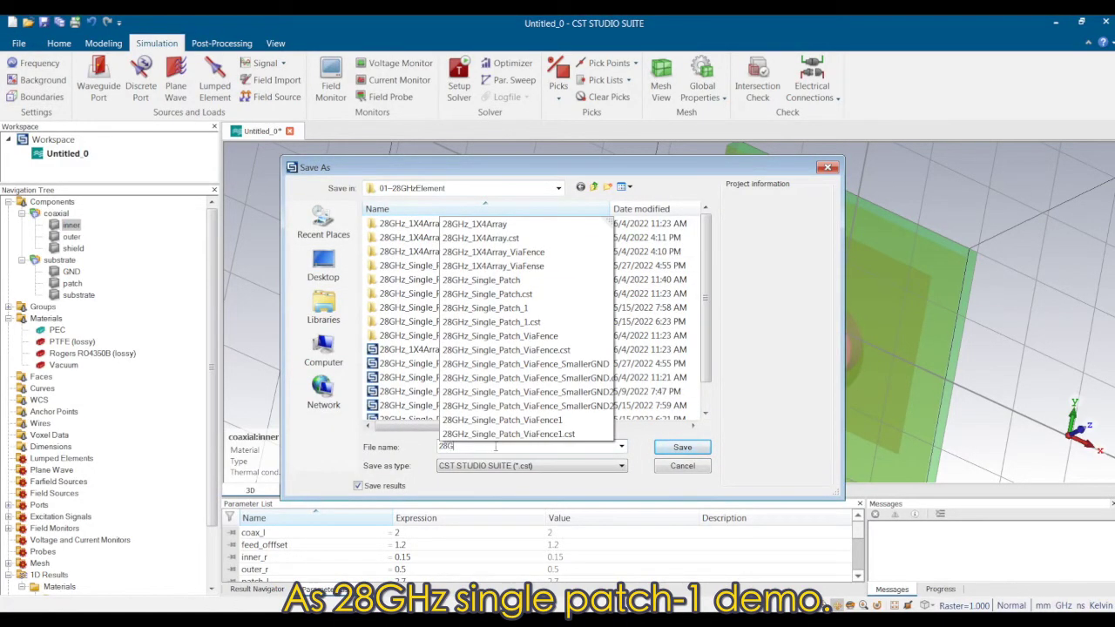
text(Hz_Single)
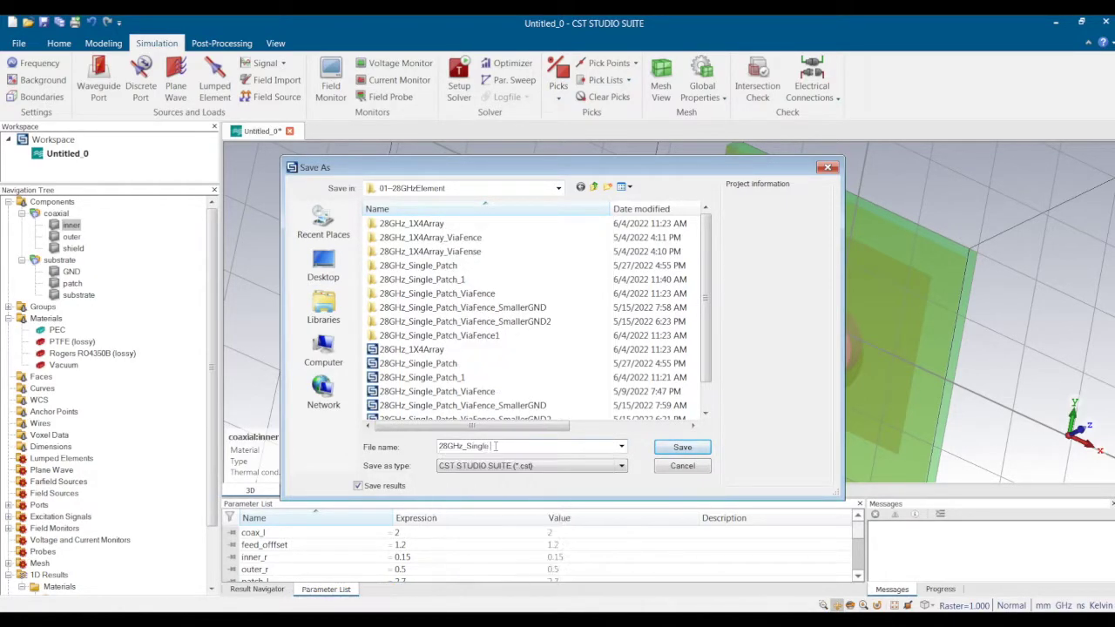
text( _Patch_1_Demo)
click(682, 448)
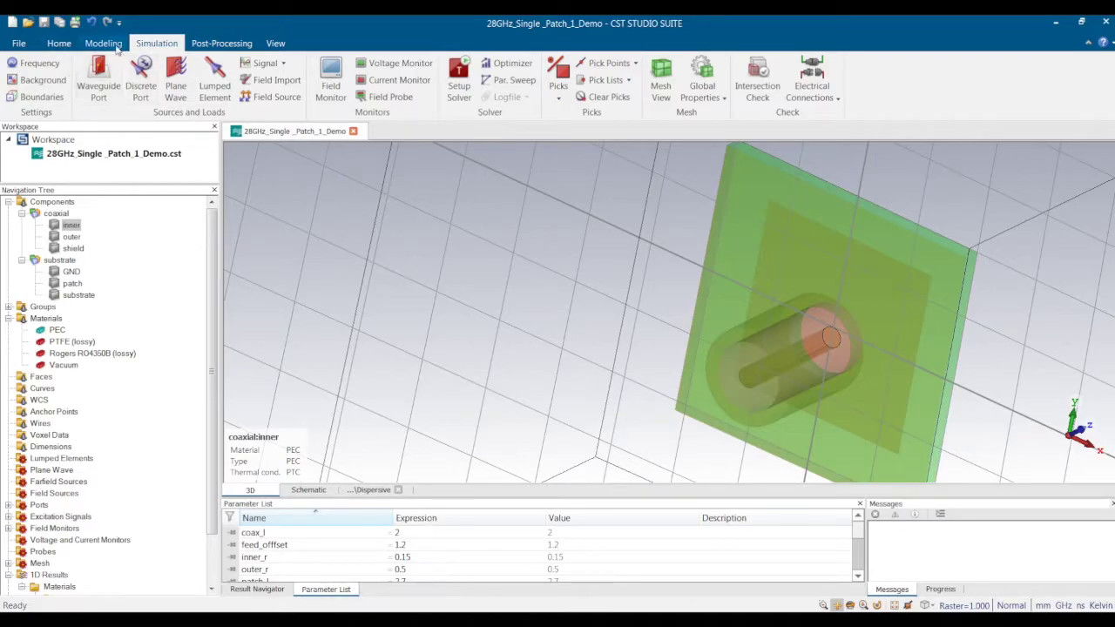
Start the Time Domain Solver with its default parameters and let it finish.
click(459, 80)
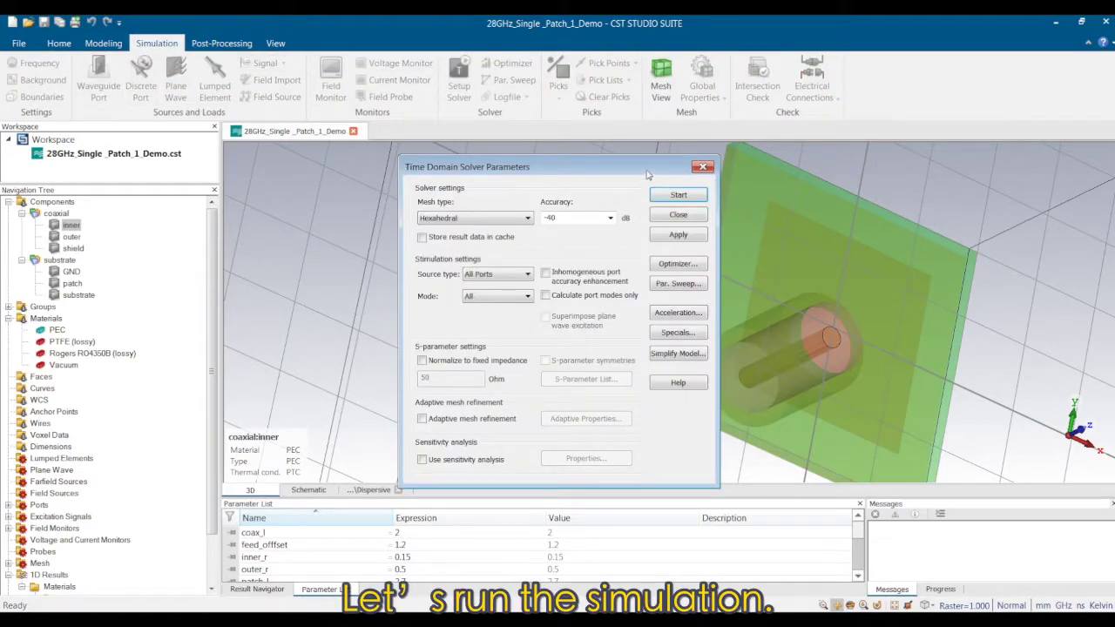
click(662, 199)
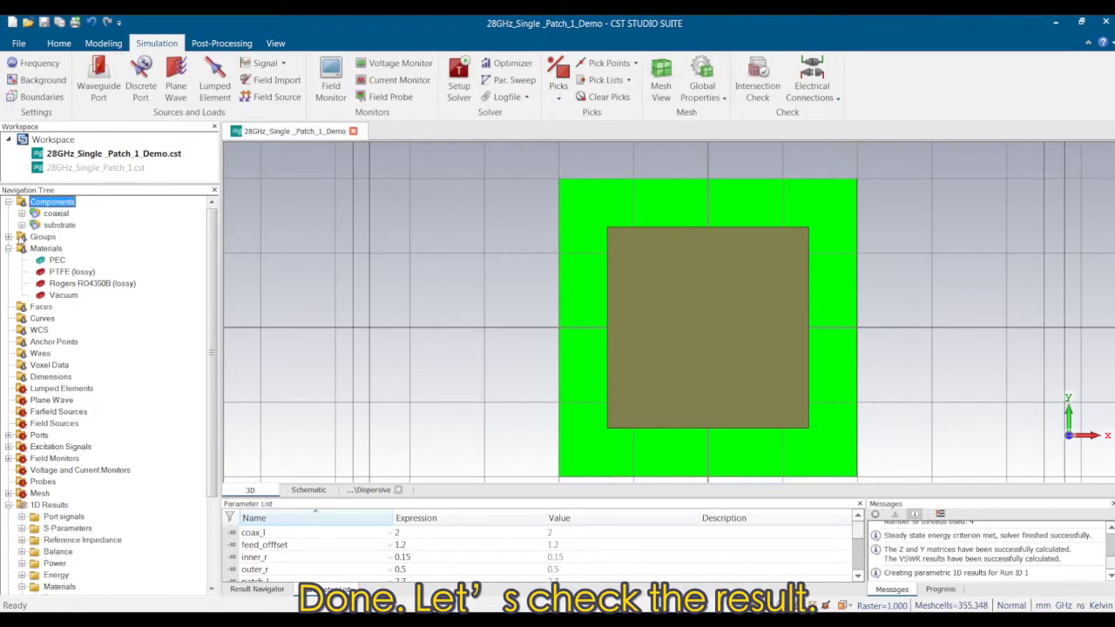
Show the S1,1 dB plot over 26–30 GHz and scroll the Parameter List.
click(64, 493)
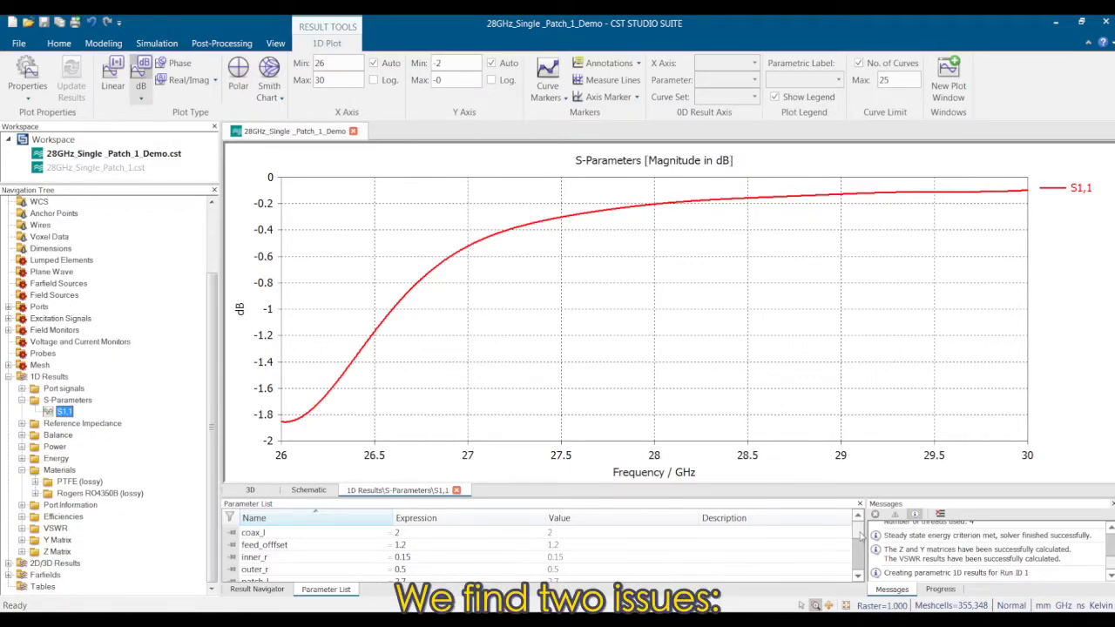
drag(859, 538, 855, 562)
scroll(429, 567, up, 1)
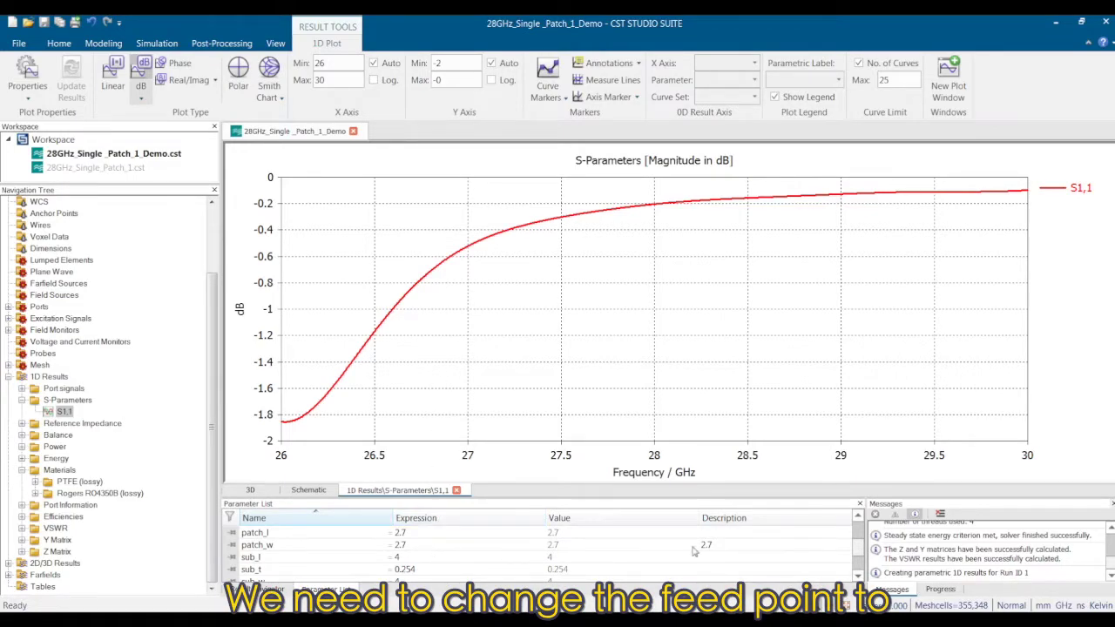
scroll(854, 562, down, 1)
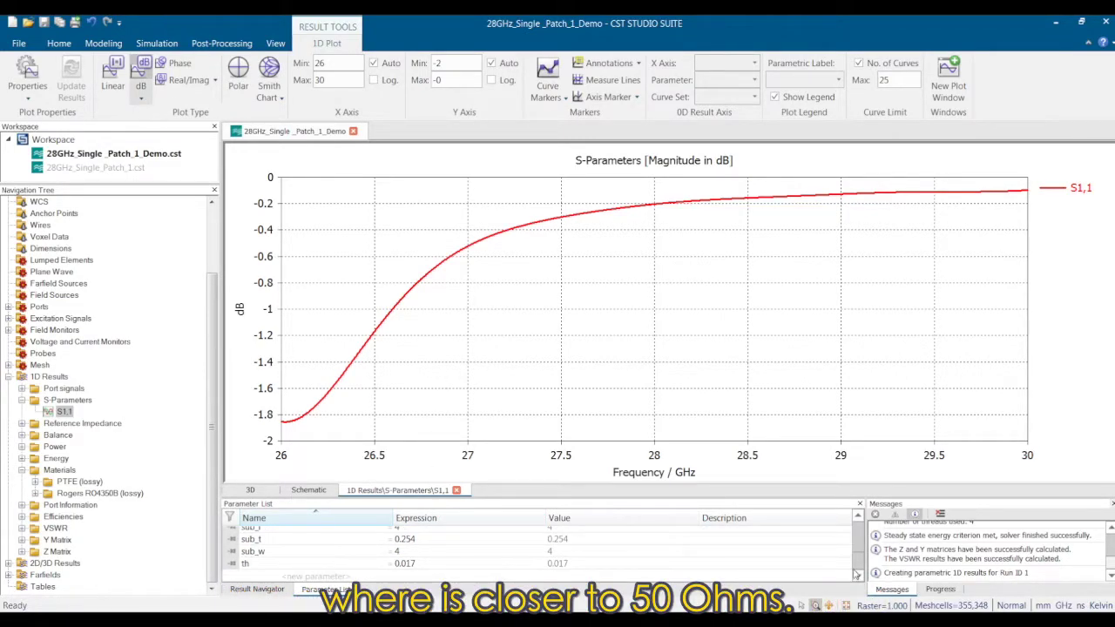
drag(856, 575, 856, 541)
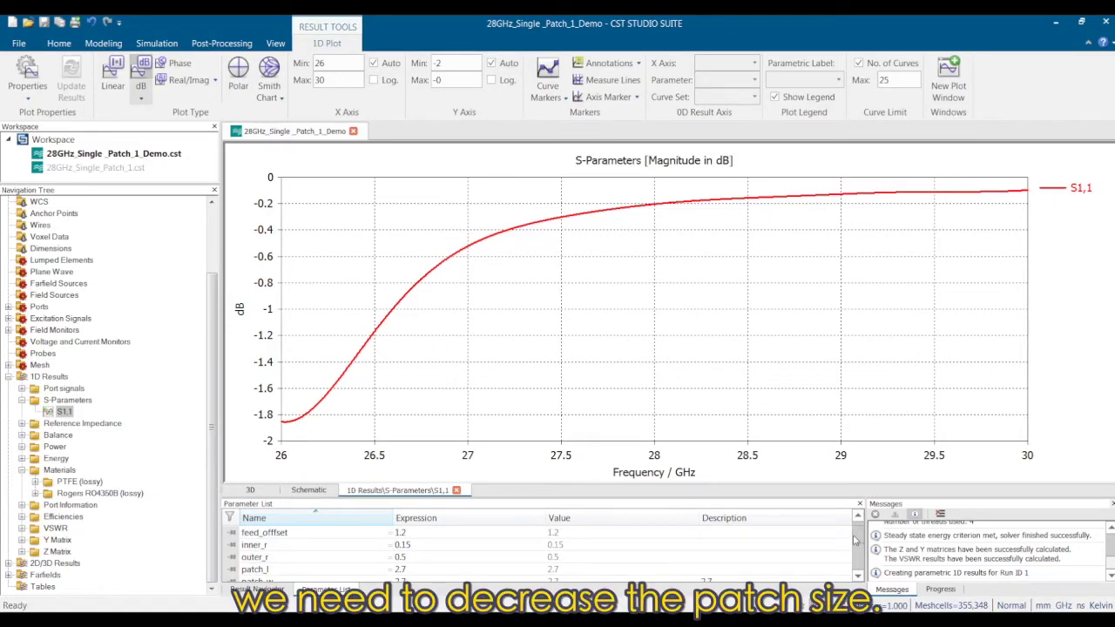
Change feed_offset to 0.8 and rebuild the model.
click(465, 533)
click(461, 534)
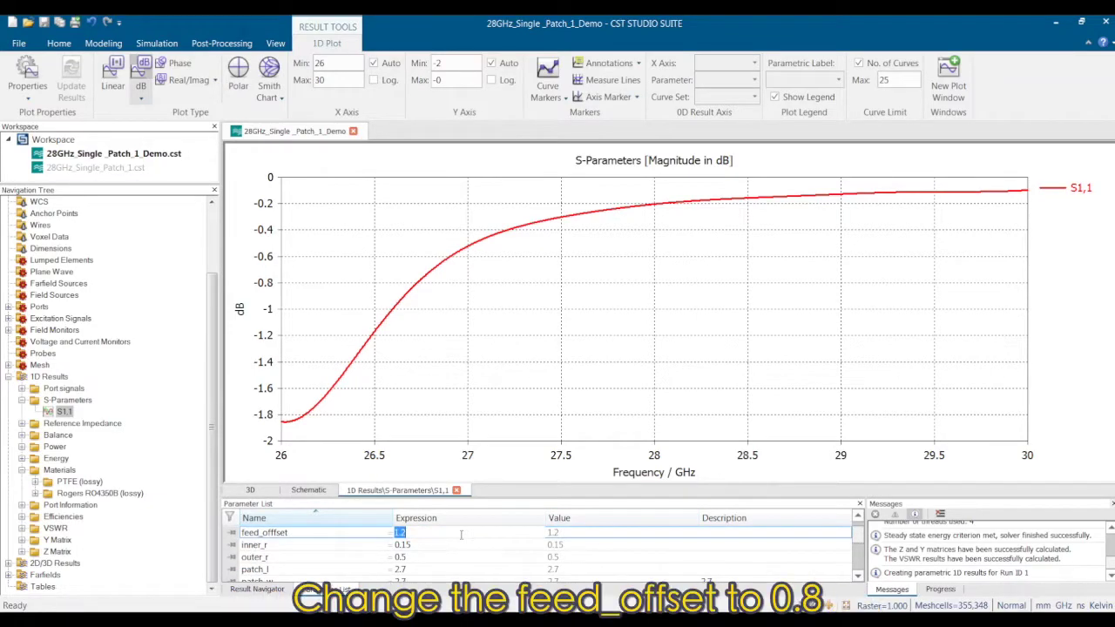
text(0.)
text(8)
key(Return)
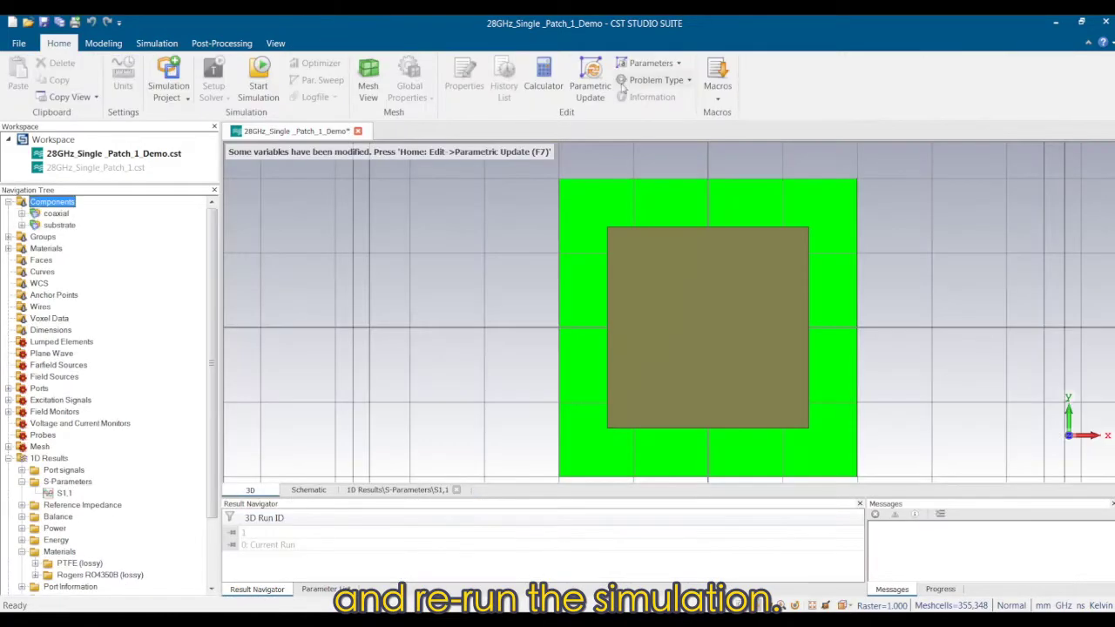
click(592, 76)
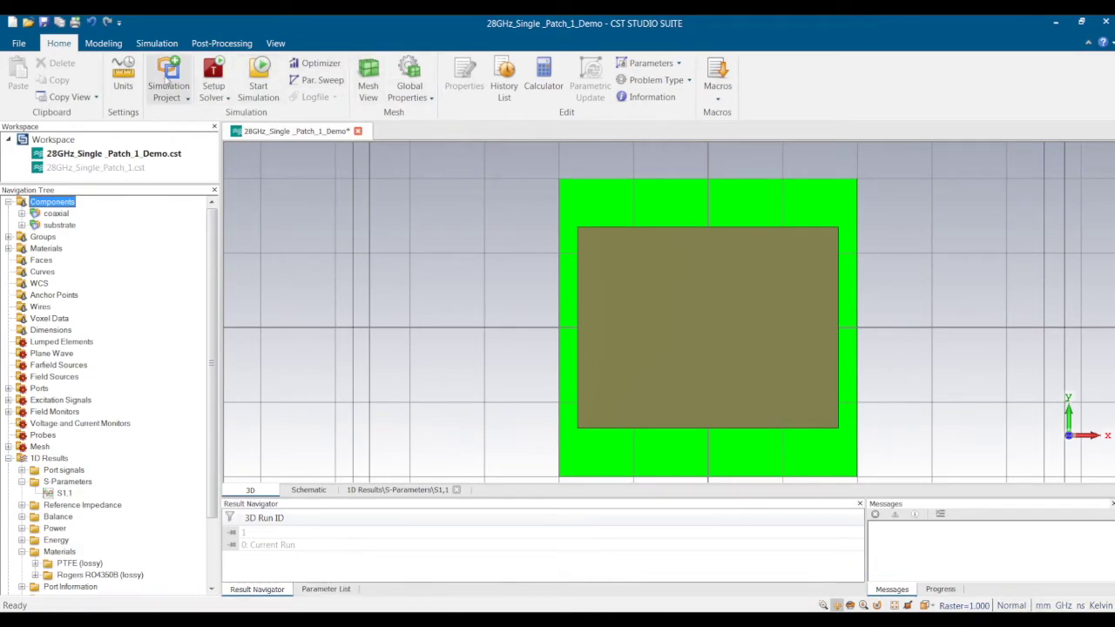
Apply the parametric update with F7 and rerun the simulation.
click(45, 22)
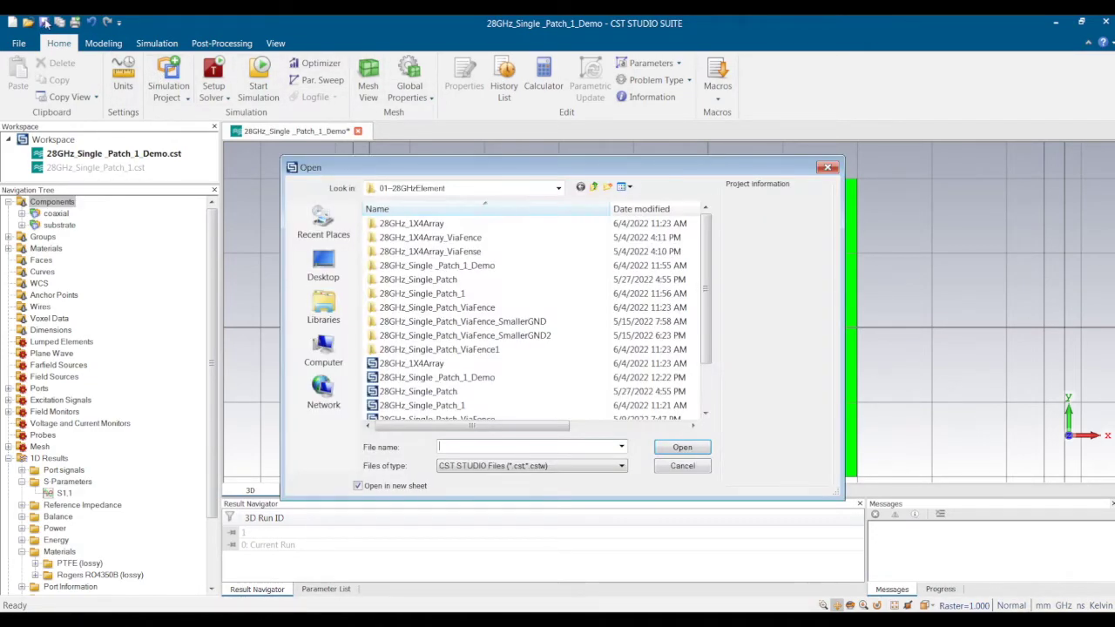
click(827, 166)
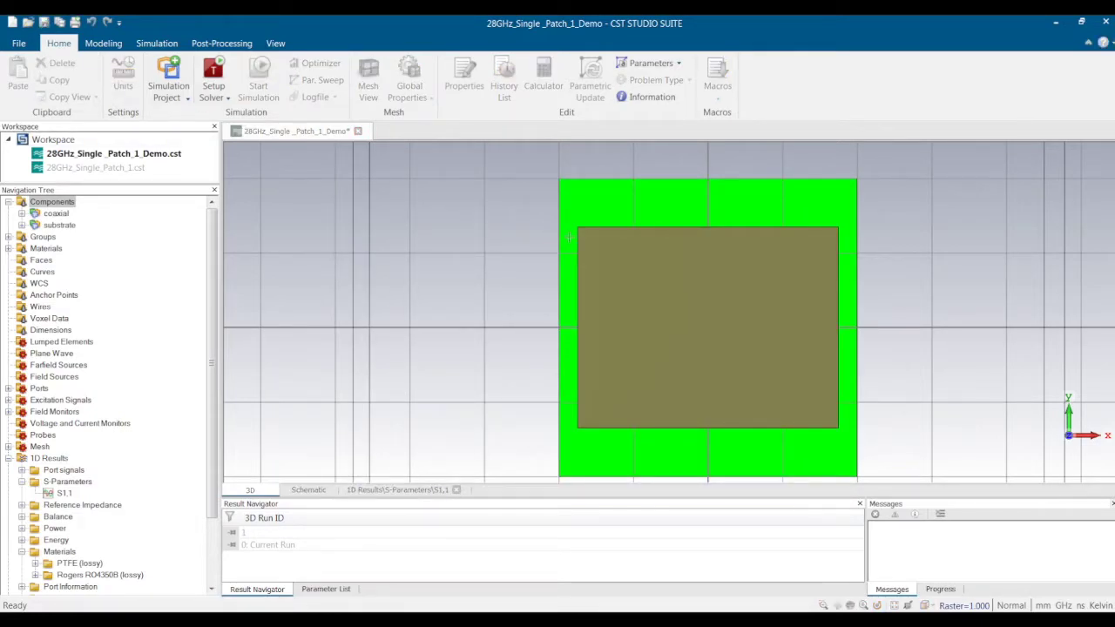
key(F7)
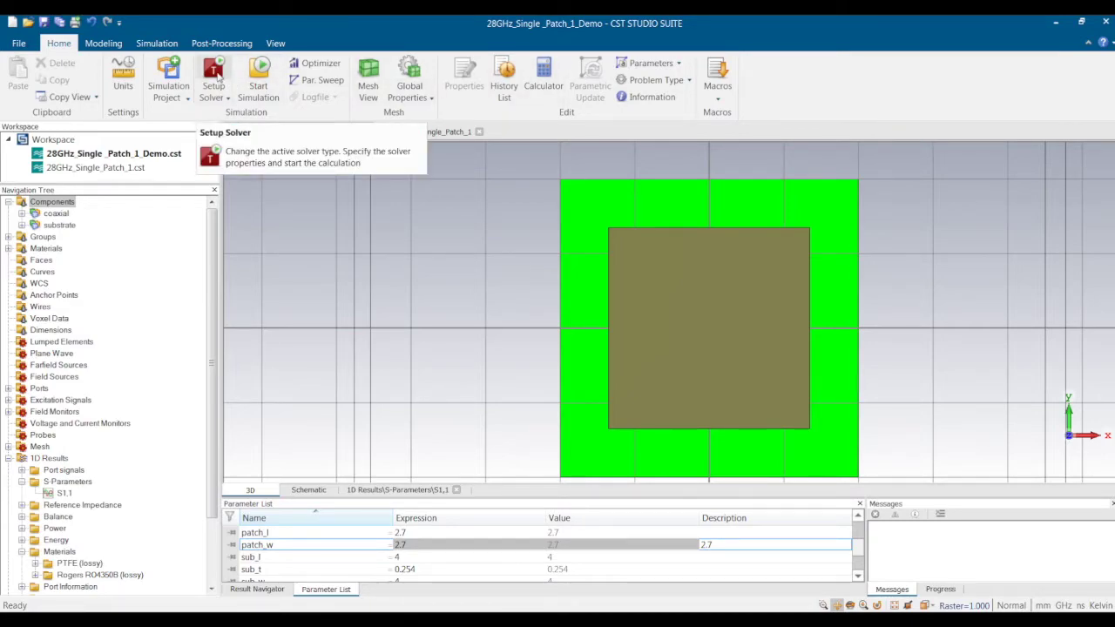
click(258, 83)
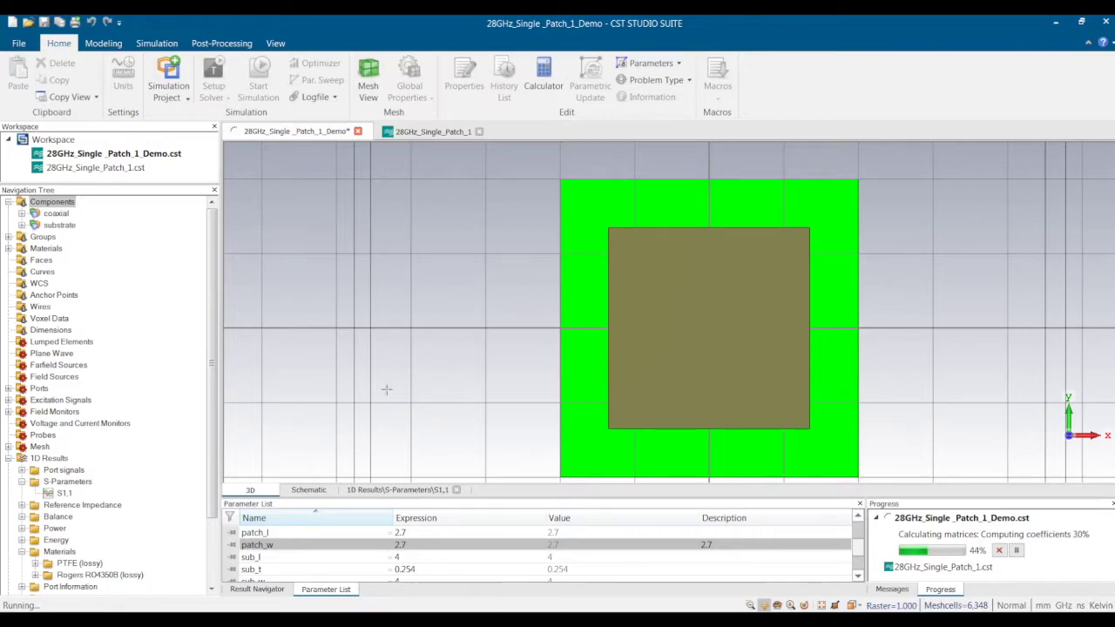
Display the S1,1 plot comparing feed offsets 1.2 and 0.8, zooming in.
click(64, 494)
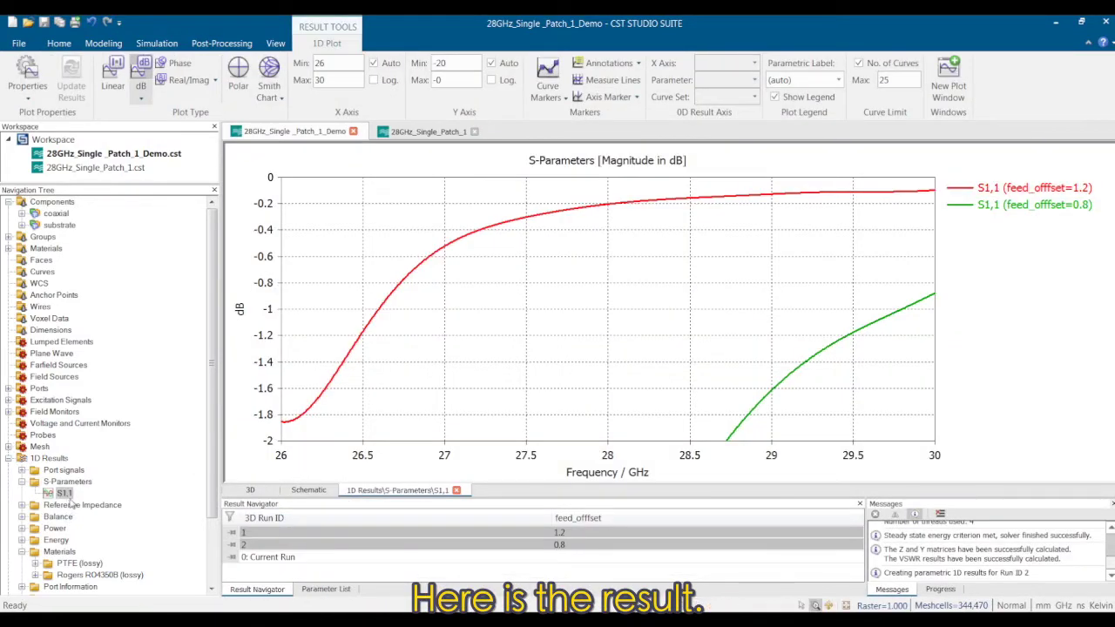
scroll(620, 356, up, 2)
scroll(633, 357, down, 5)
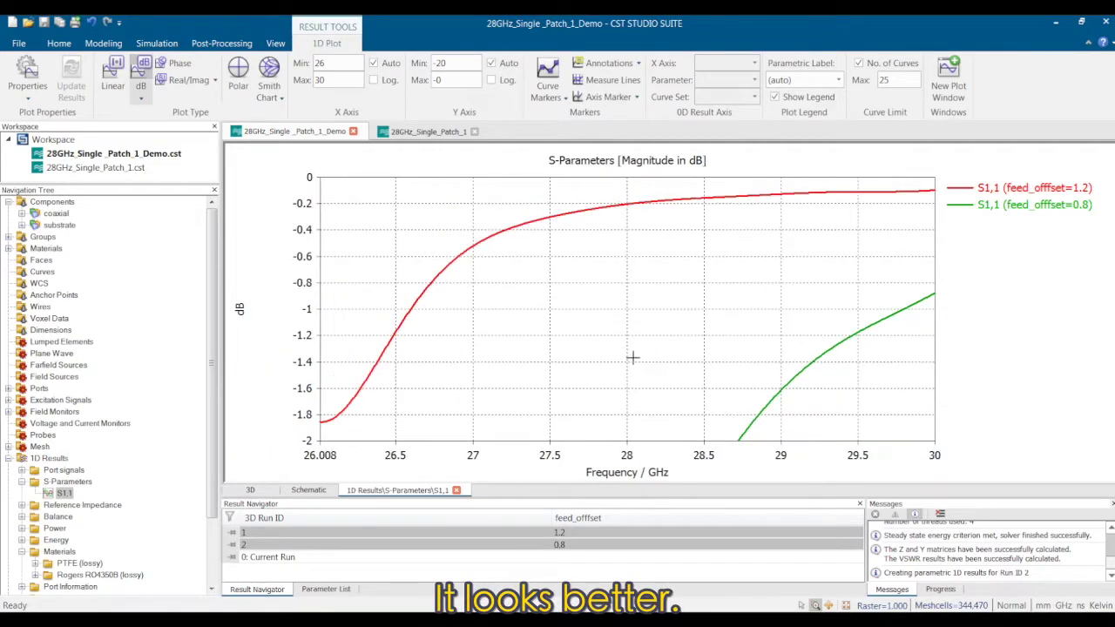
scroll(645, 366, down, 5)
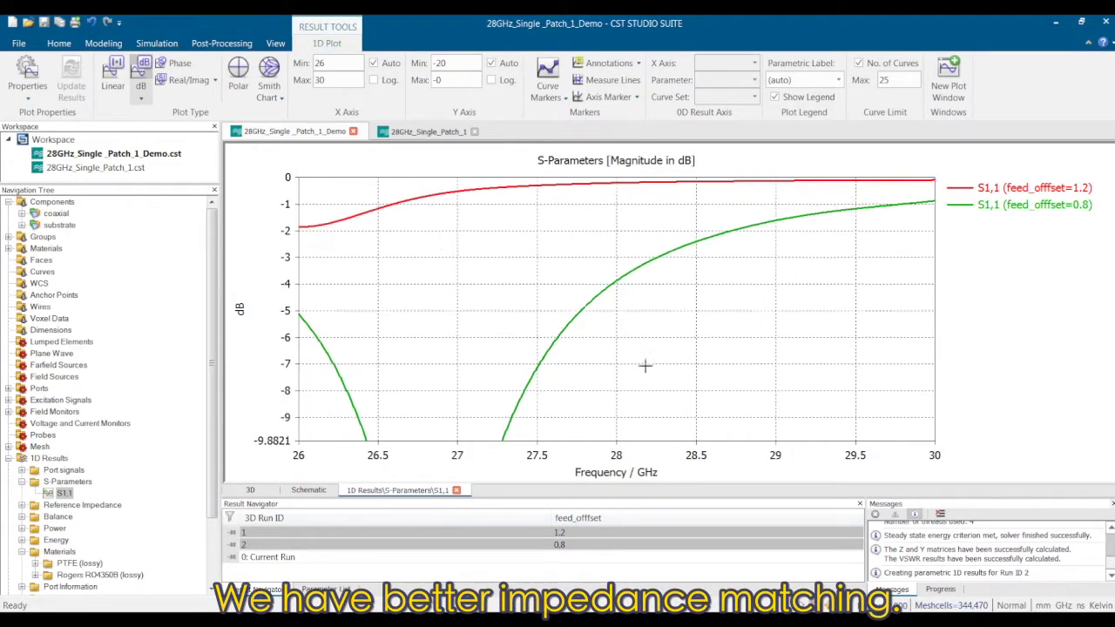
scroll(652, 370, down, 2)
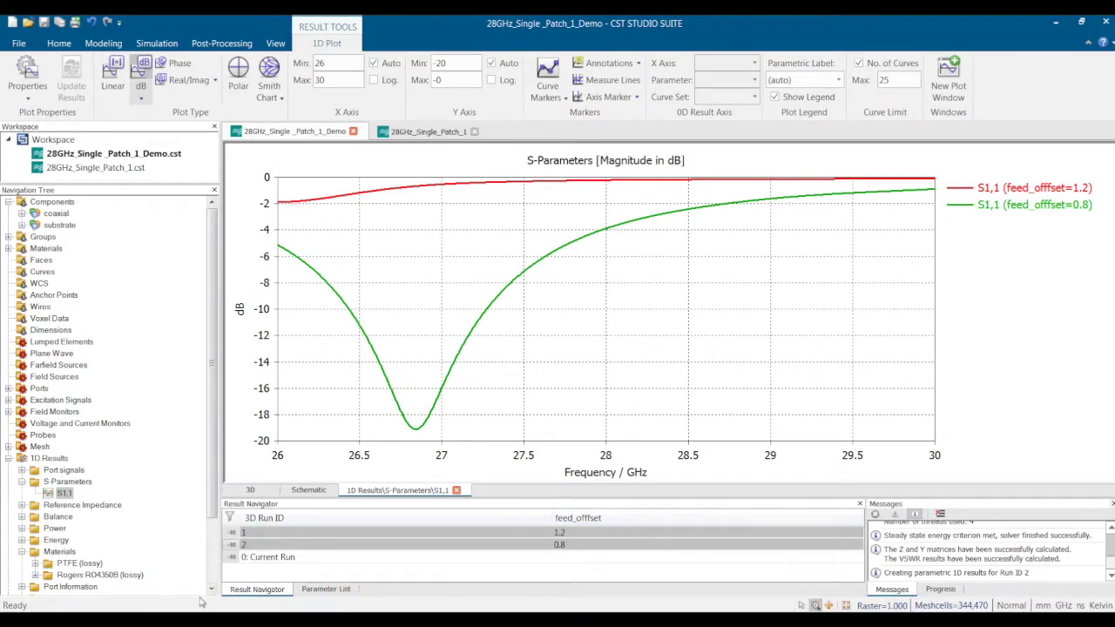
Close the 28GHz_Single_Patch_1 project tab, leaving the demo's S1,1 plot shown.
click(174, 285)
click(175, 285)
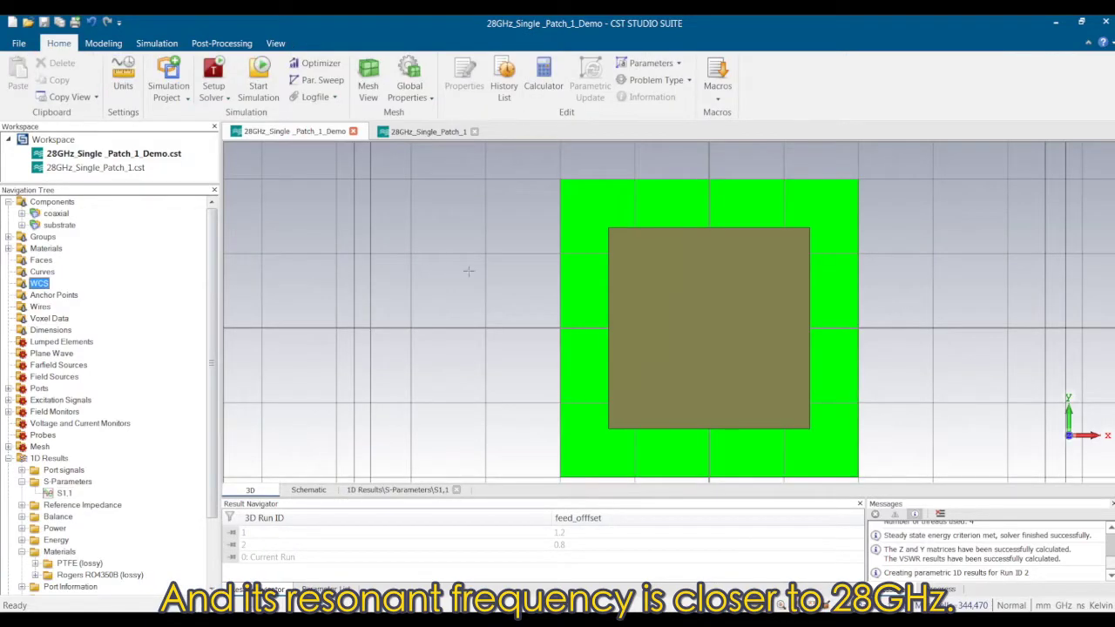
click(65, 493)
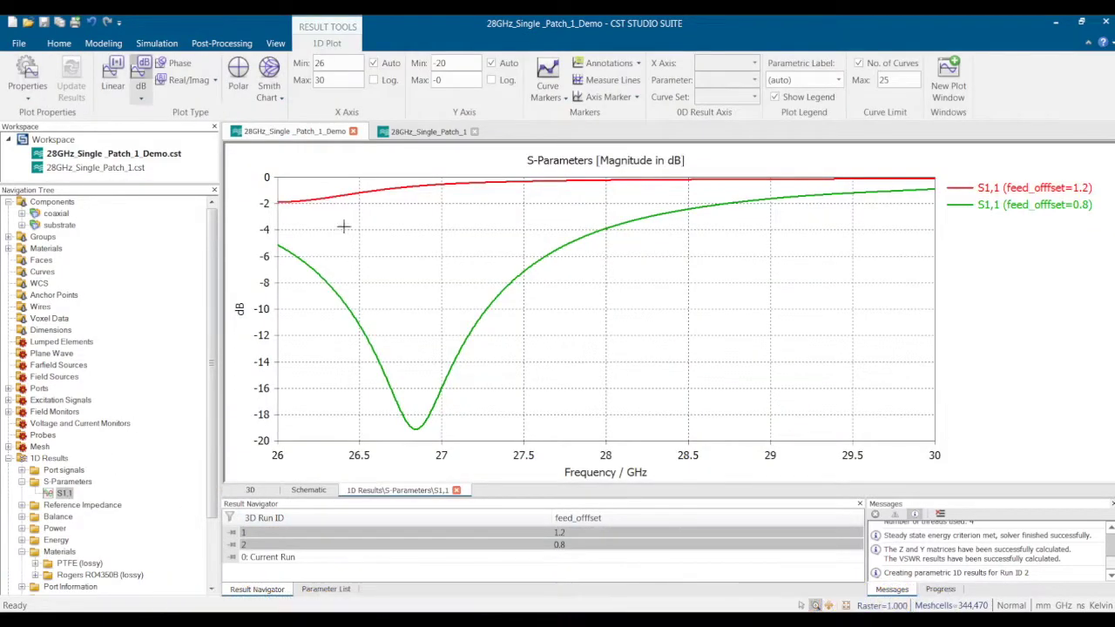
click(475, 131)
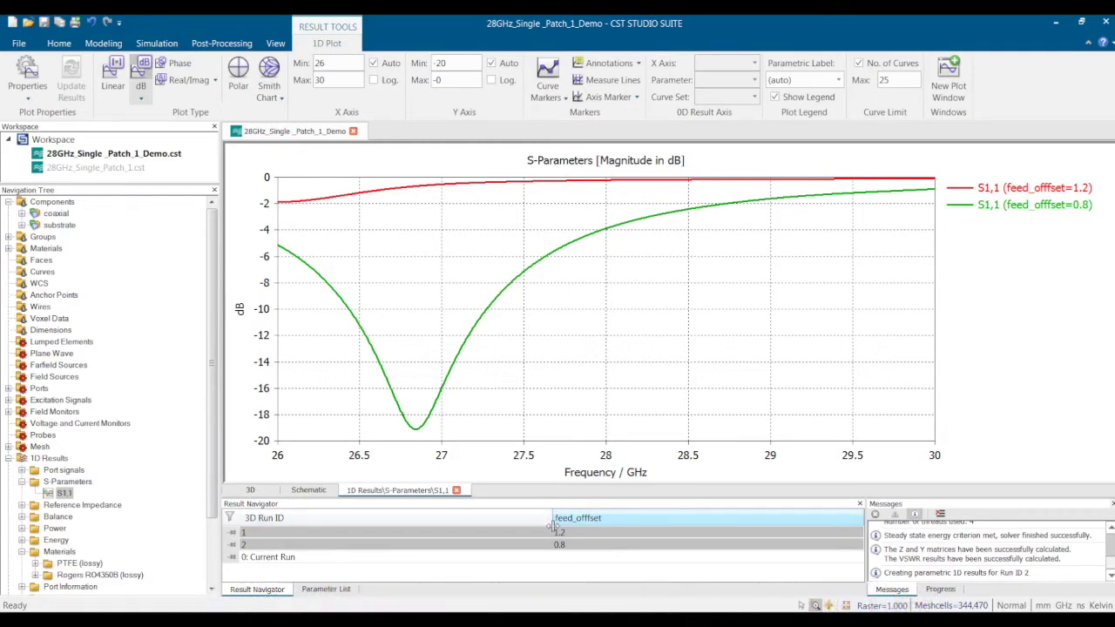
Set patch_w and patch_l to 2.6, accept the results warning, and show the 3D components.
click(326, 589)
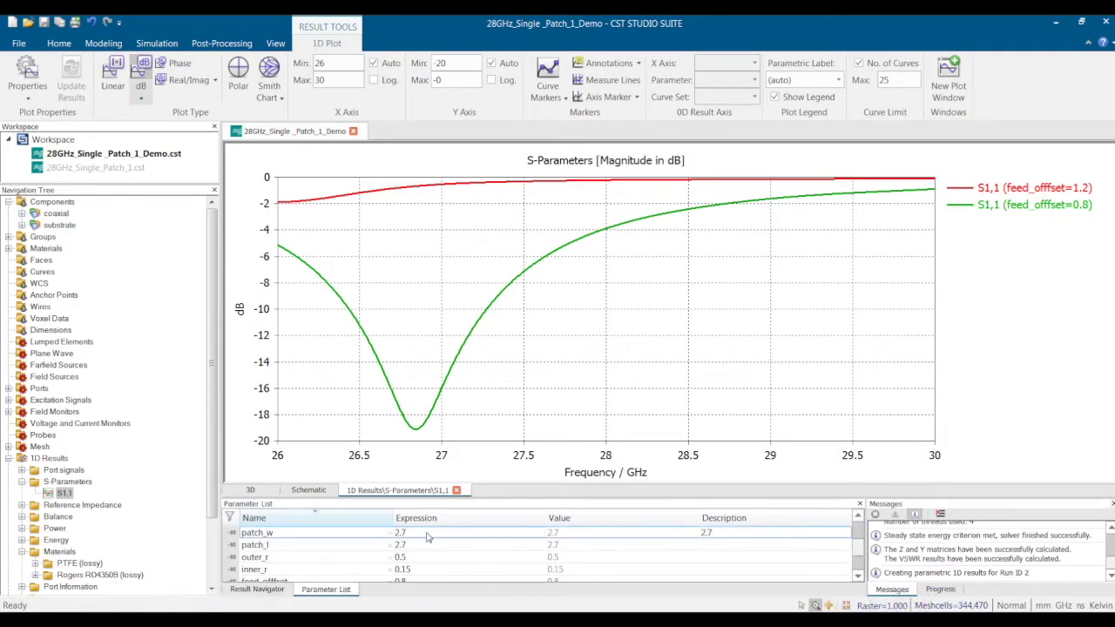
double_click(427, 533)
text(2)
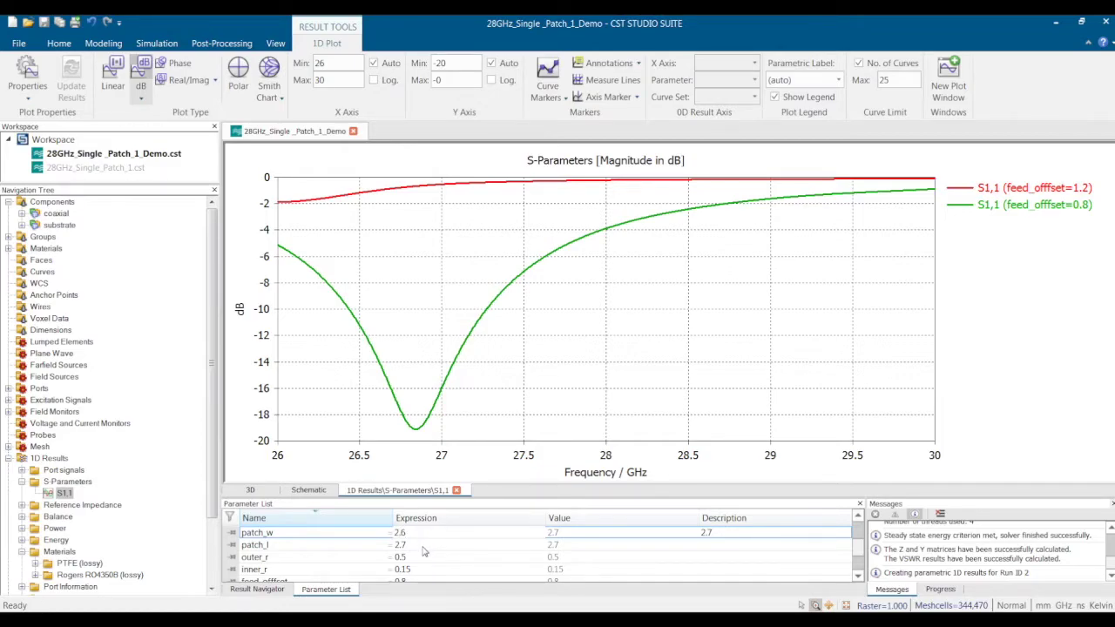
click(424, 549)
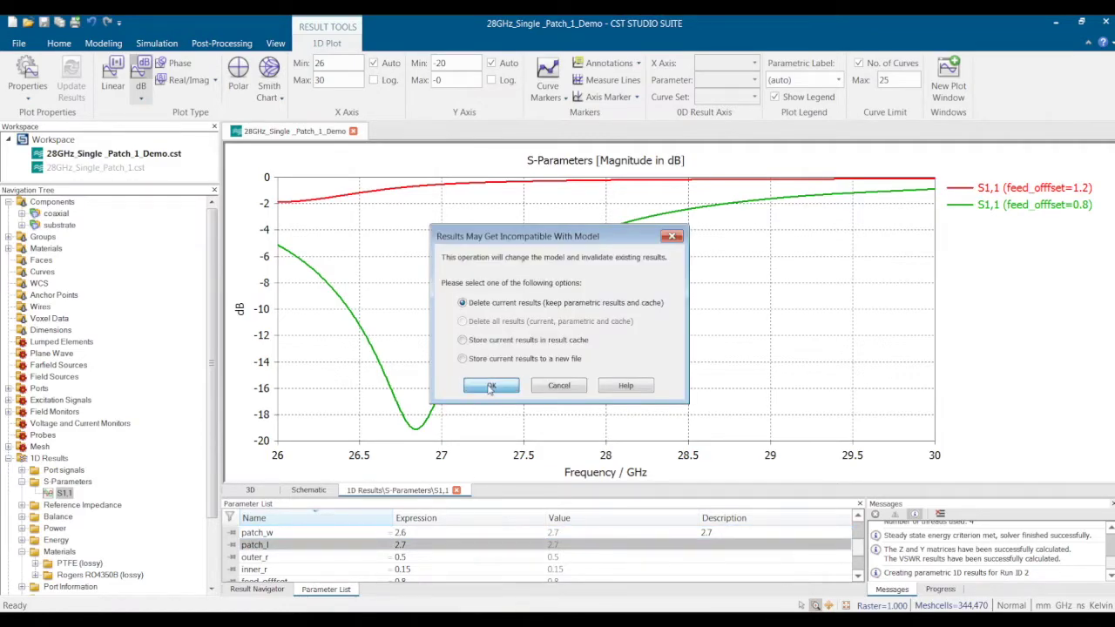
click(491, 386)
text(2.6)
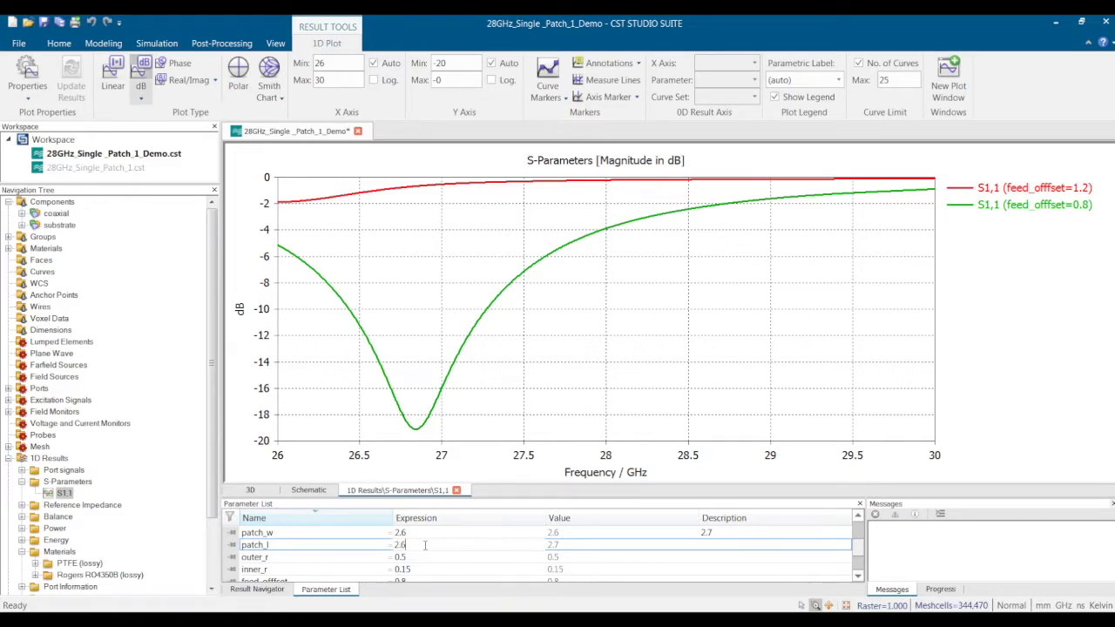
key(Return)
click(116, 44)
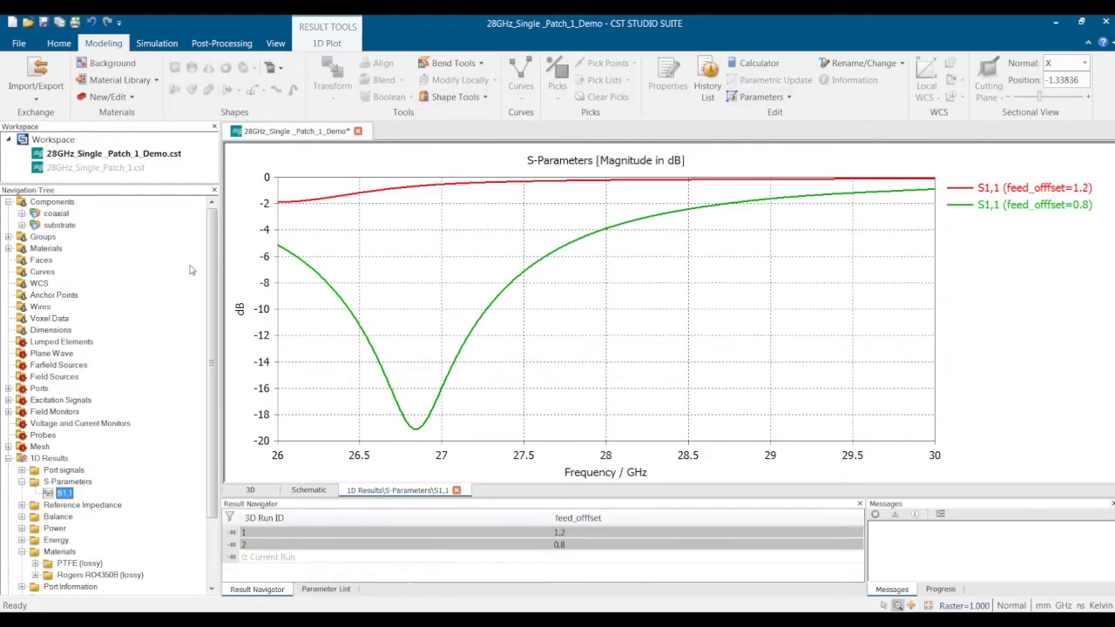
click(52, 202)
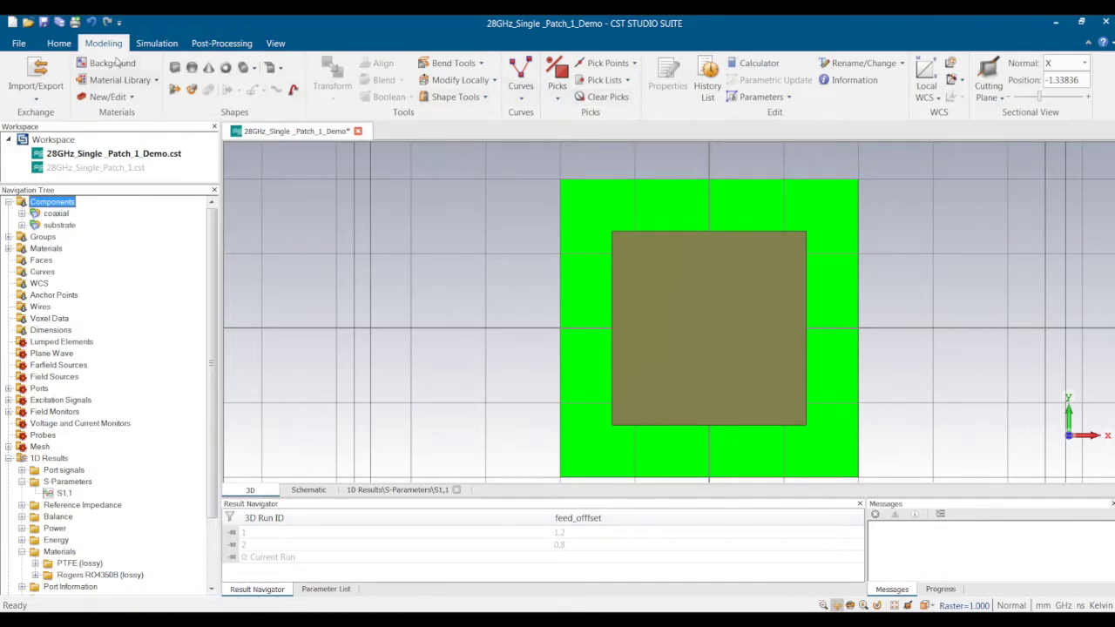
Rerun the time domain solver and view Run 3's S1,1 curve dipping near 27.7 GHz.
click(156, 43)
click(459, 79)
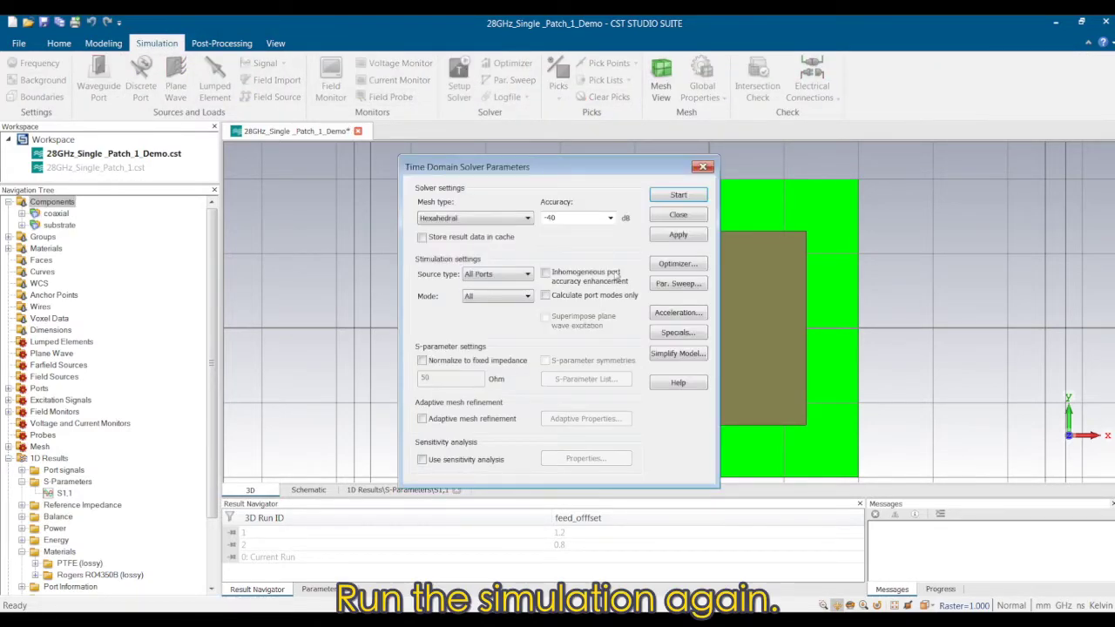
click(668, 197)
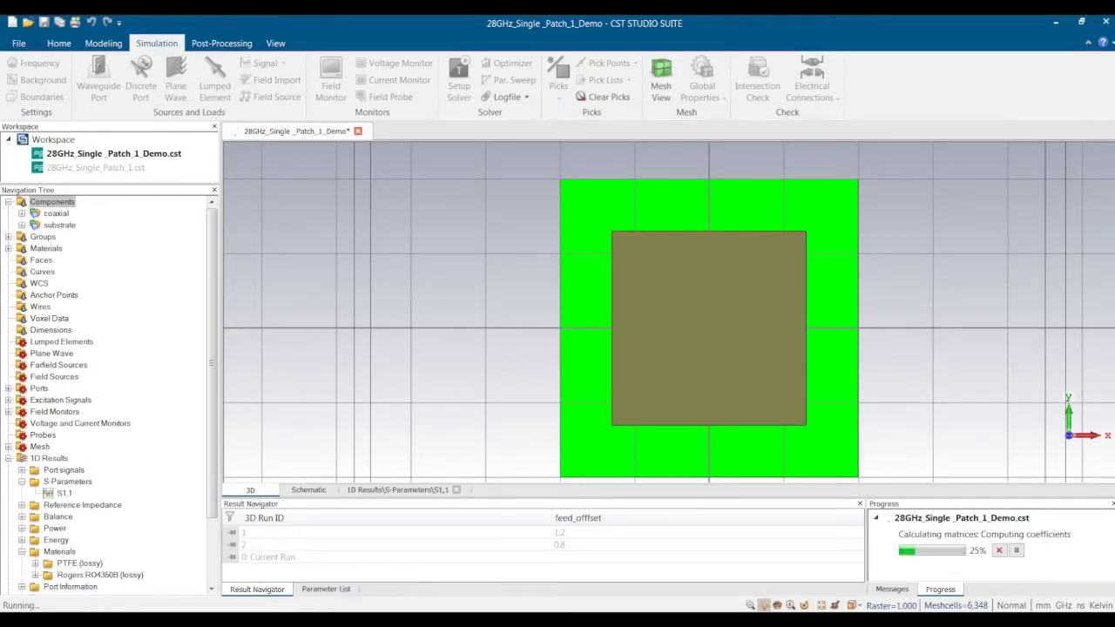
click(59, 494)
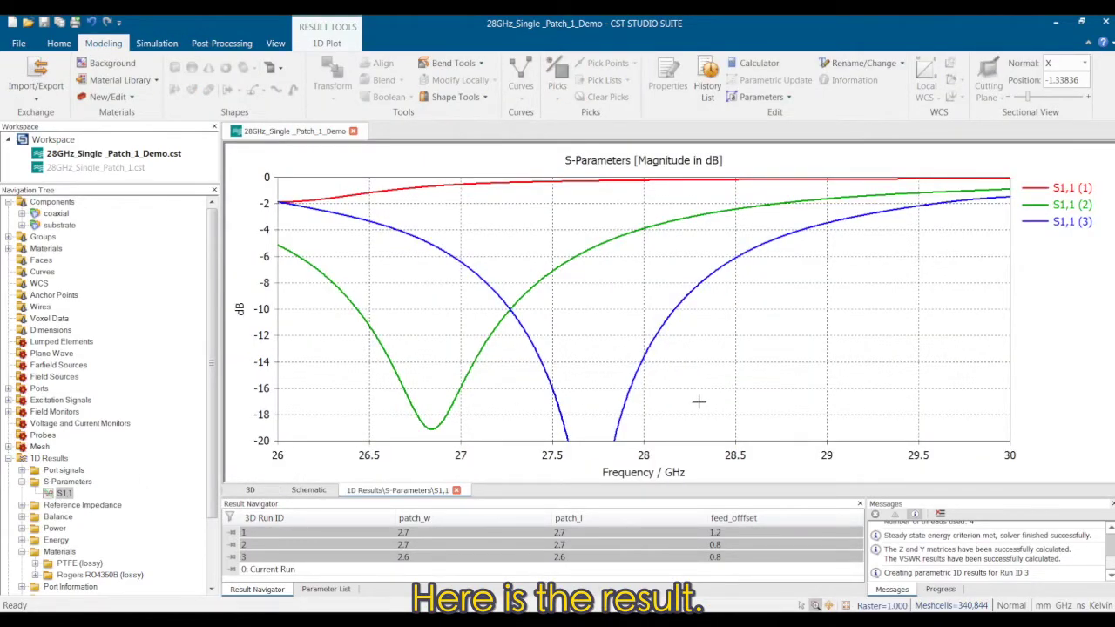
scroll(698, 402, up, 2)
scroll(698, 402, down, 4)
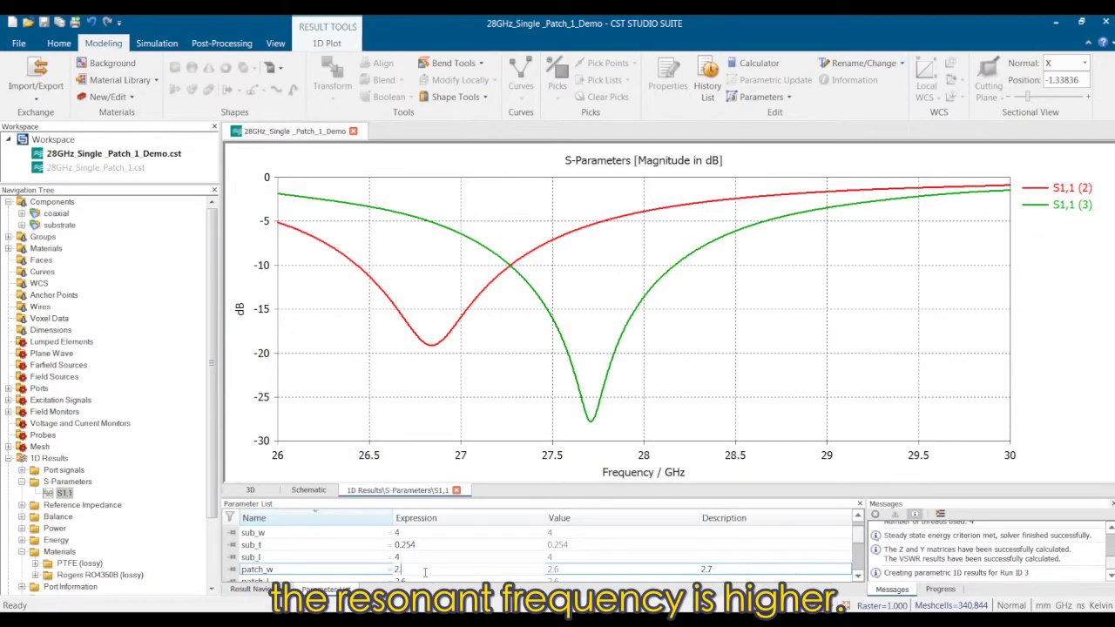
Change patch_w and patch_l to 2.58 and apply them to the geometry with Parametric Update.
text(58)
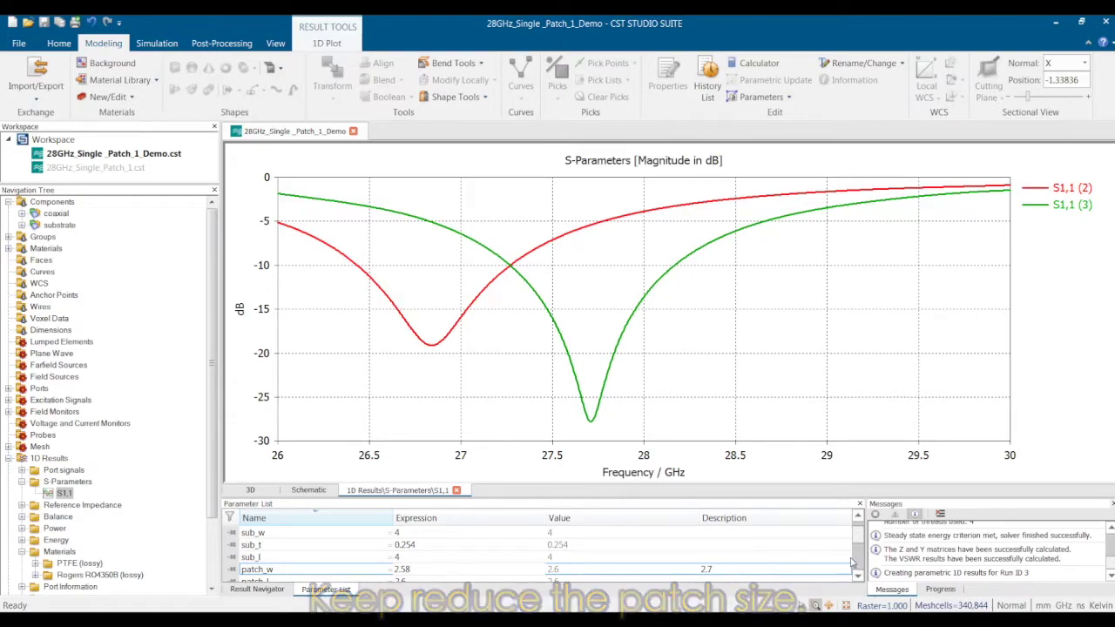
key(Return)
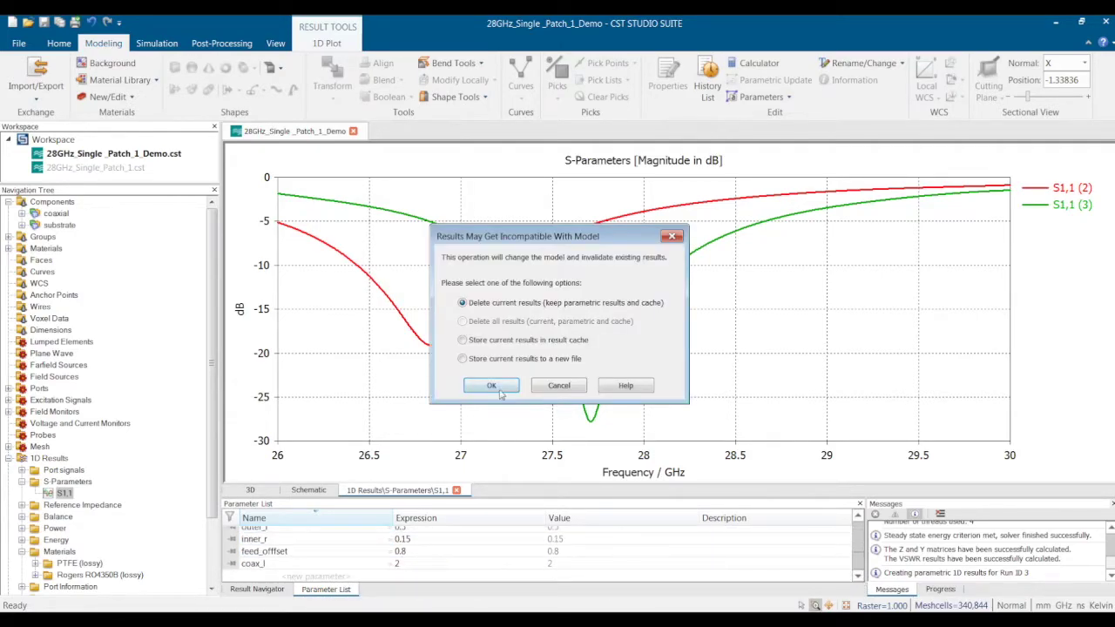
click(492, 385)
double_click(452, 544)
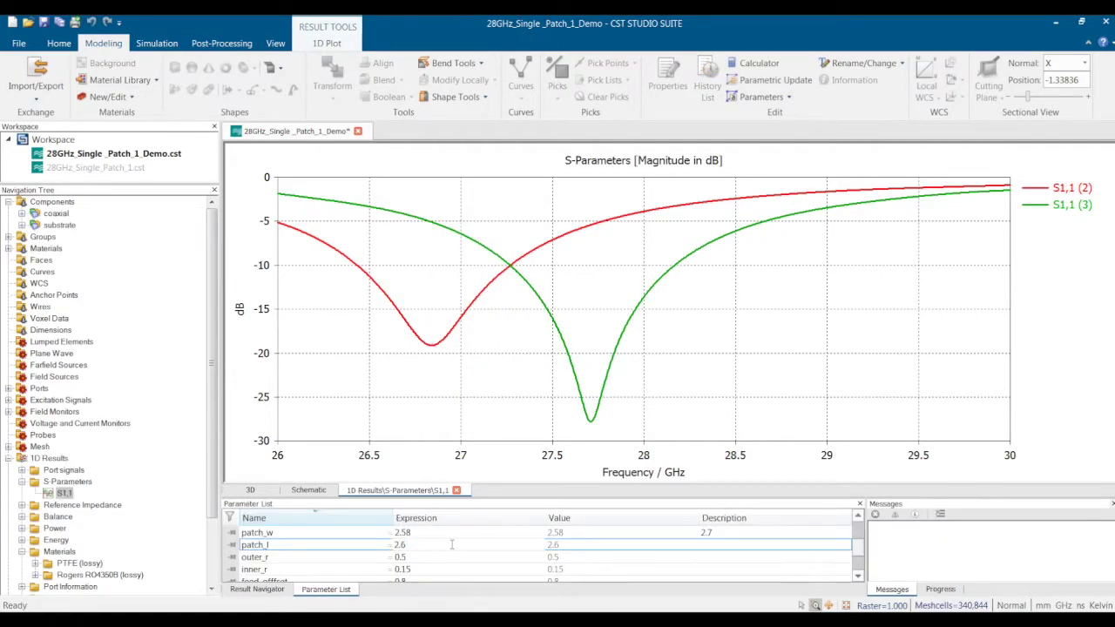
key(Return)
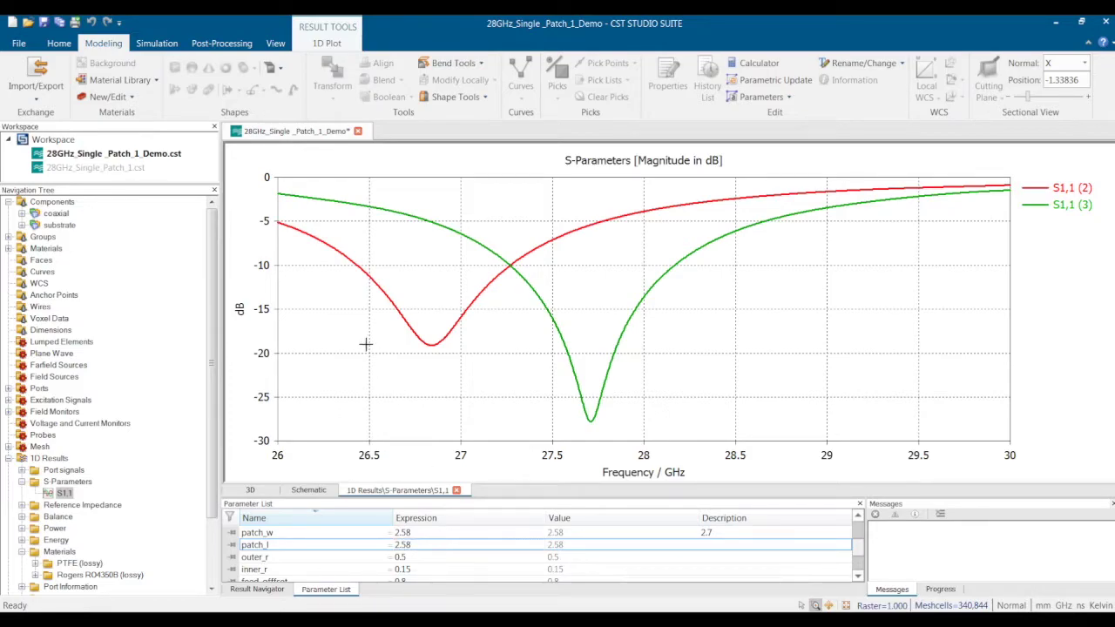
click(250, 489)
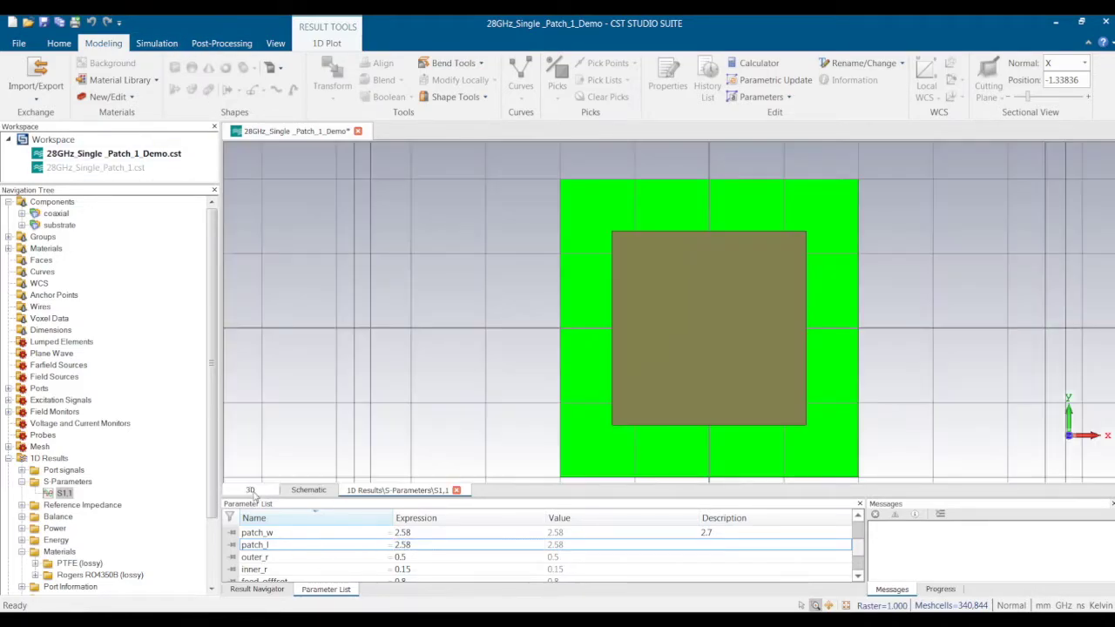
click(756, 79)
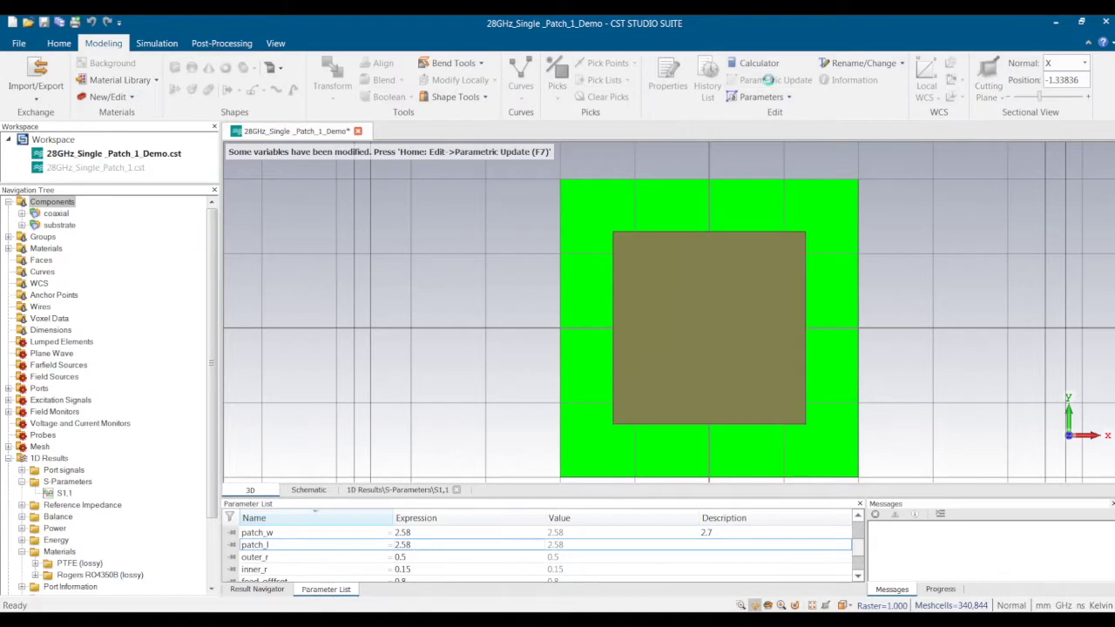
Run the time domain solver for the 2.58 patch and view its S1,1 dip near 27.9 GHz.
click(157, 43)
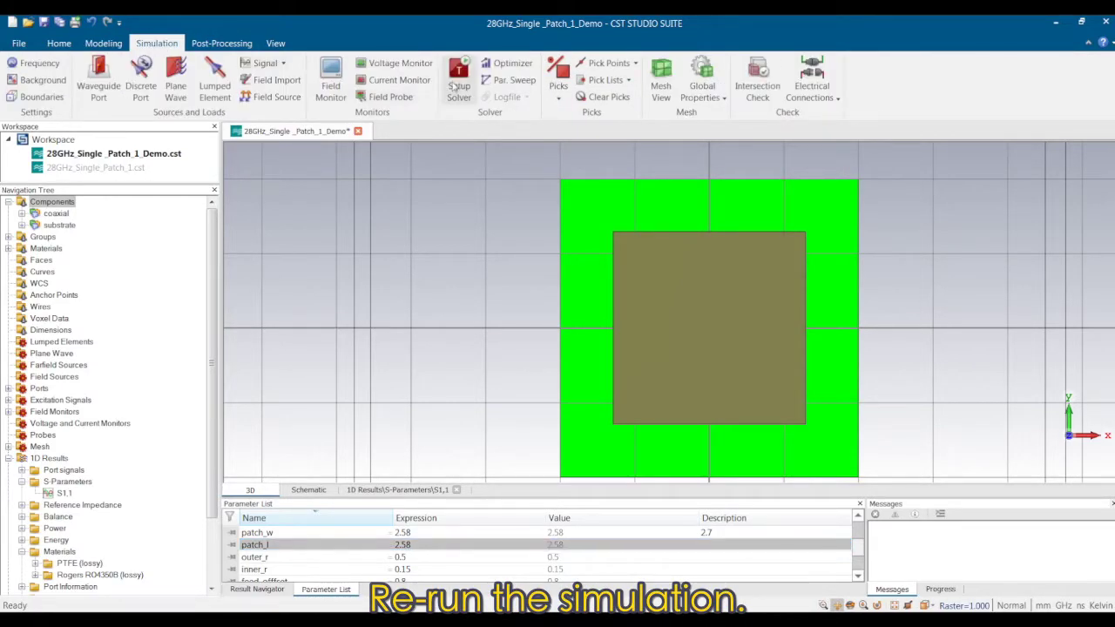
click(460, 69)
click(672, 195)
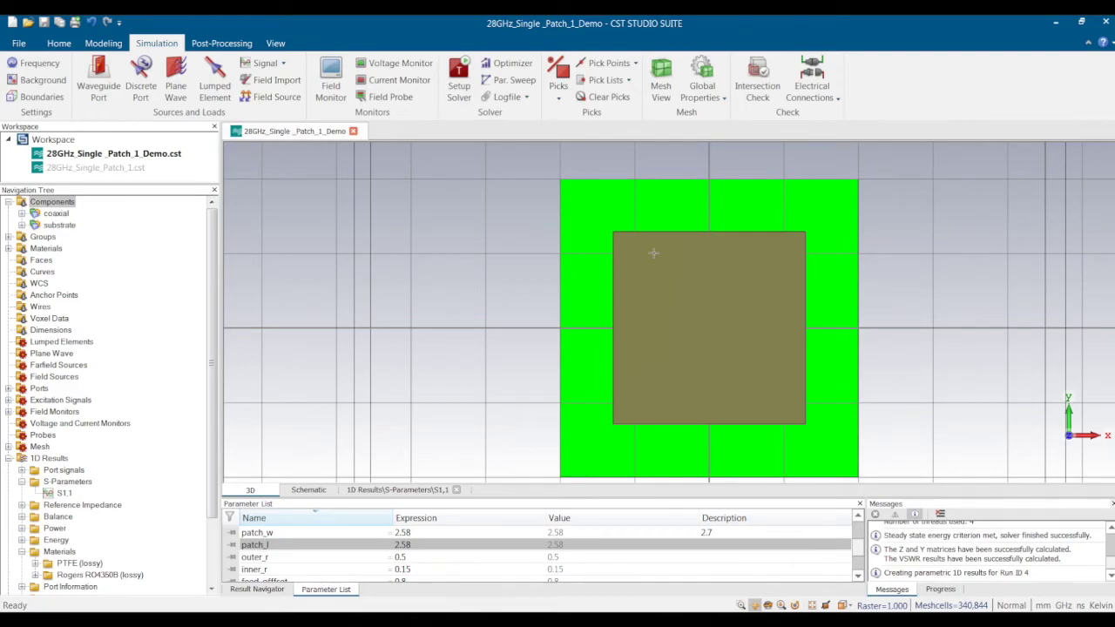
click(64, 493)
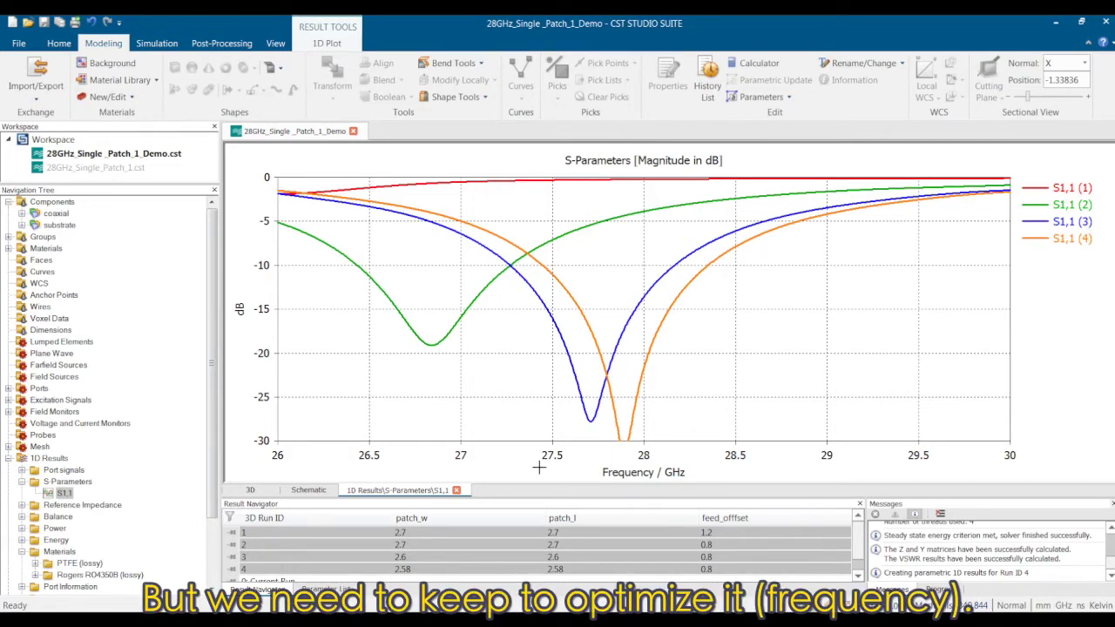
Change patch_w and patch_l to 2.56, dismiss the results warning, and run Parametric Update.
click(250, 490)
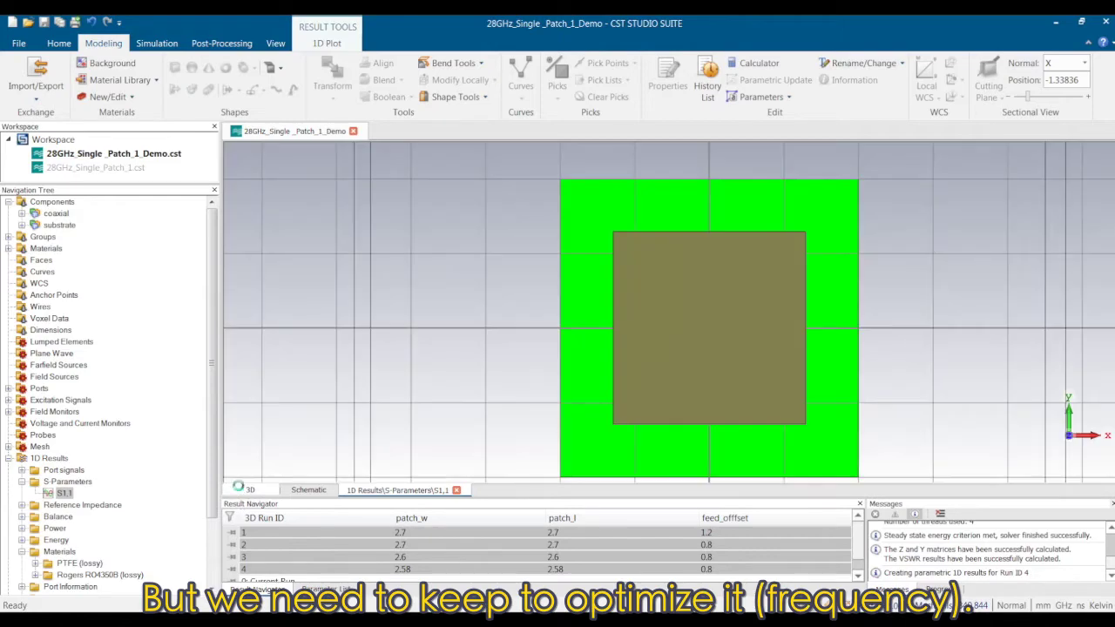
click(328, 589)
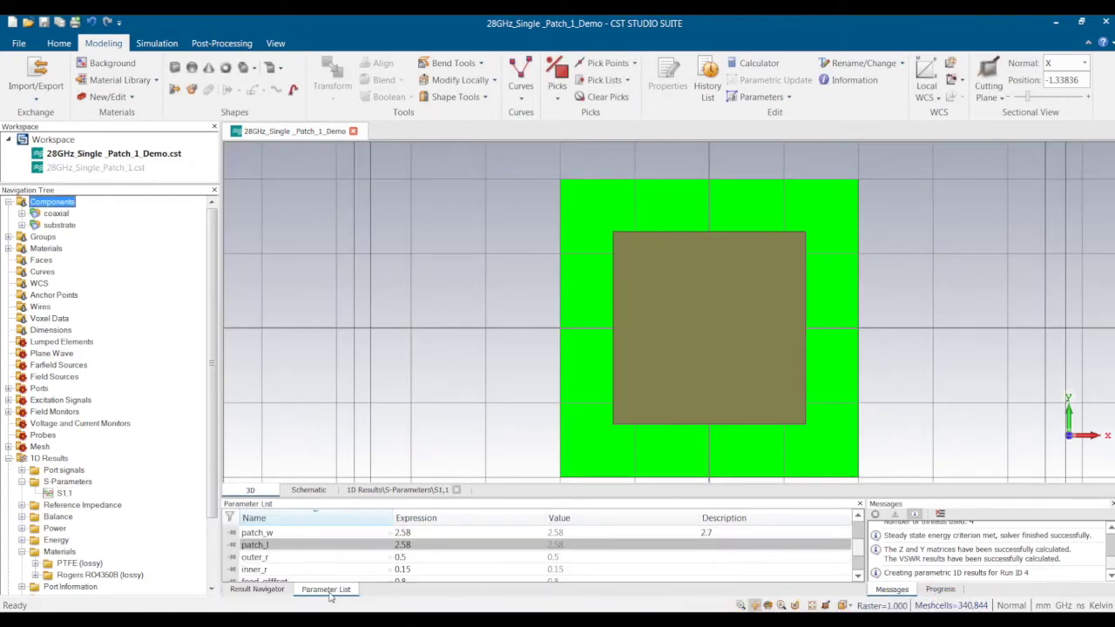
double_click(419, 534)
key(Return)
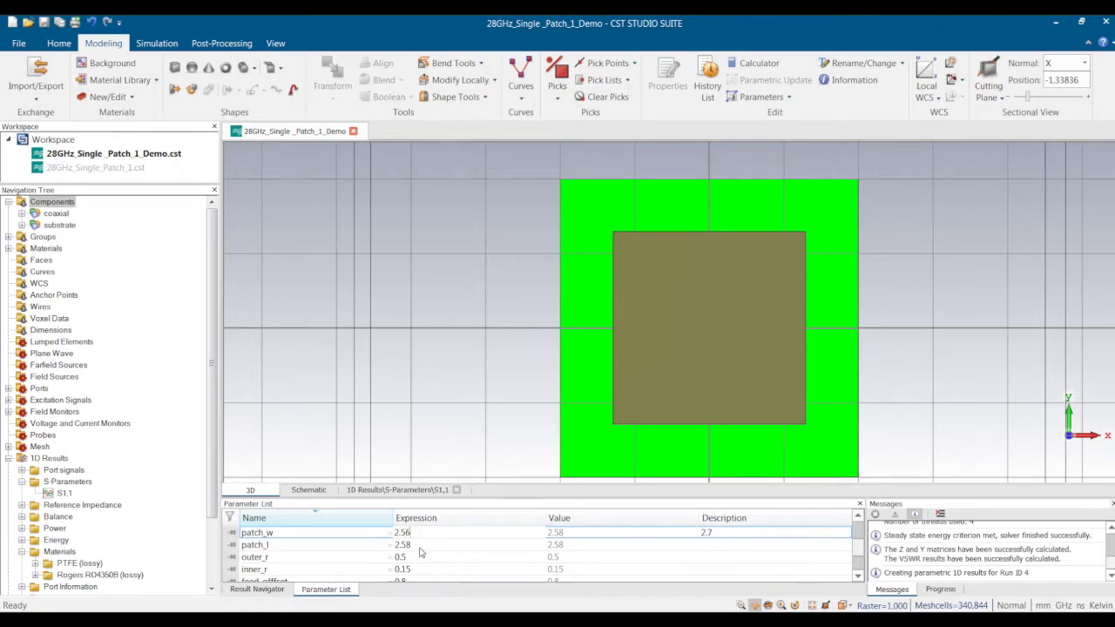
click(421, 549)
click(493, 386)
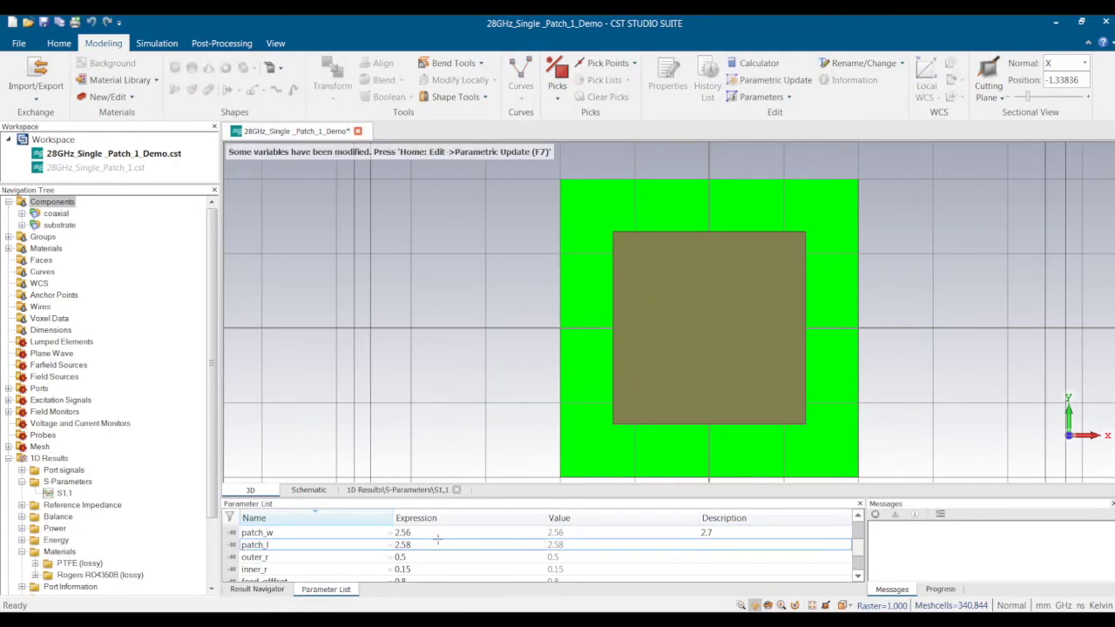
click(438, 544)
click(435, 546)
key(Return)
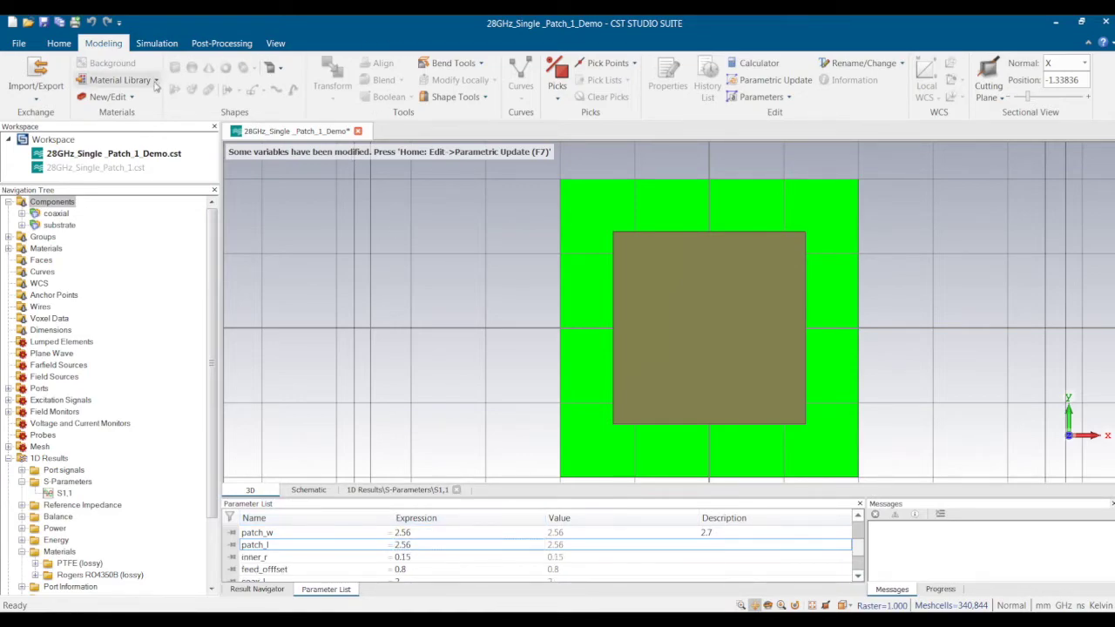
click(772, 79)
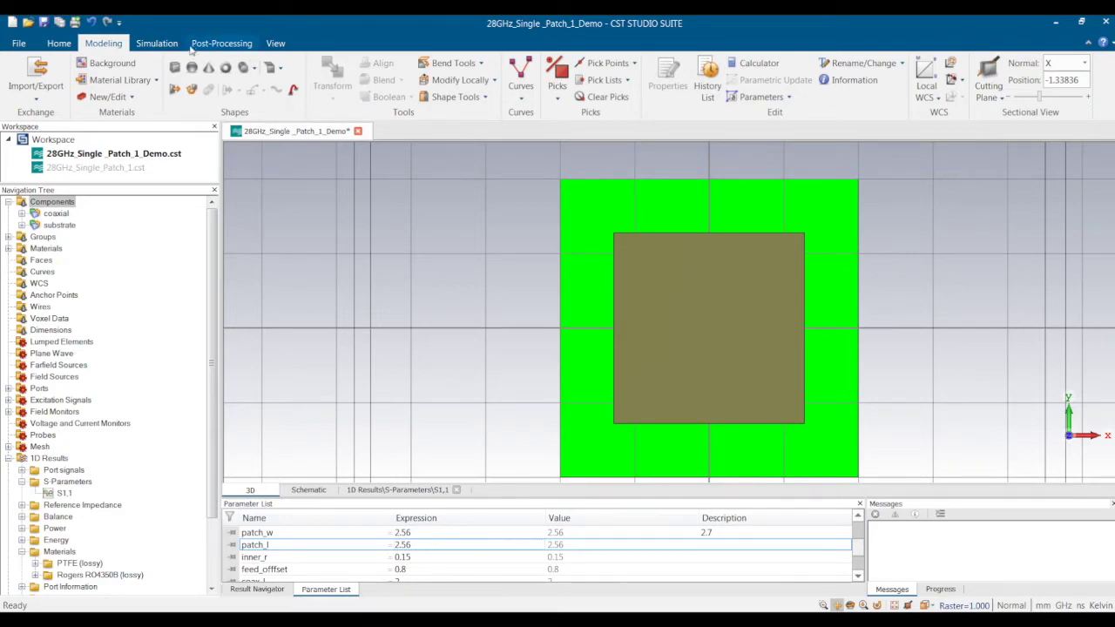
Run the time domain solver for the 2.56 patch, adding a fifth S1,1 curve near 28.1 GHz.
click(157, 43)
click(459, 72)
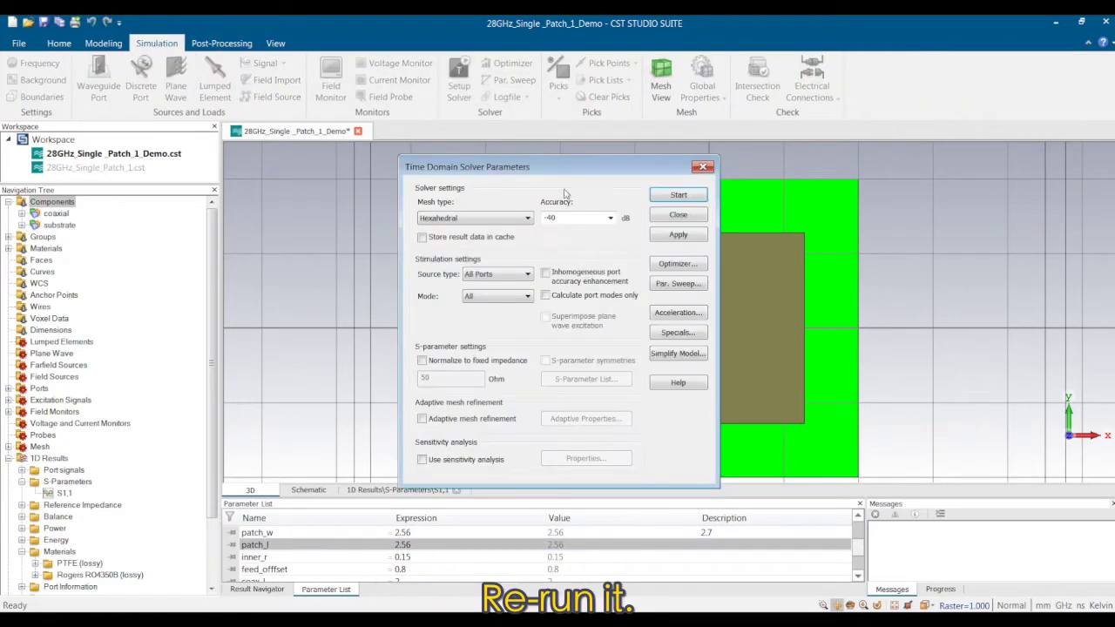
click(674, 198)
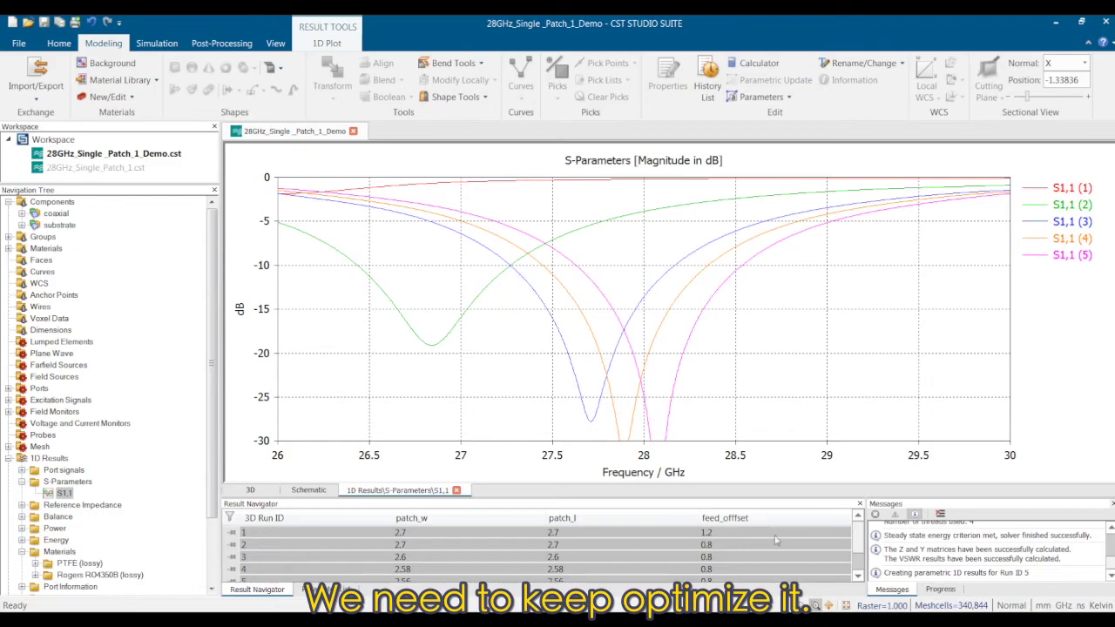
scroll(832, 562, down, 1)
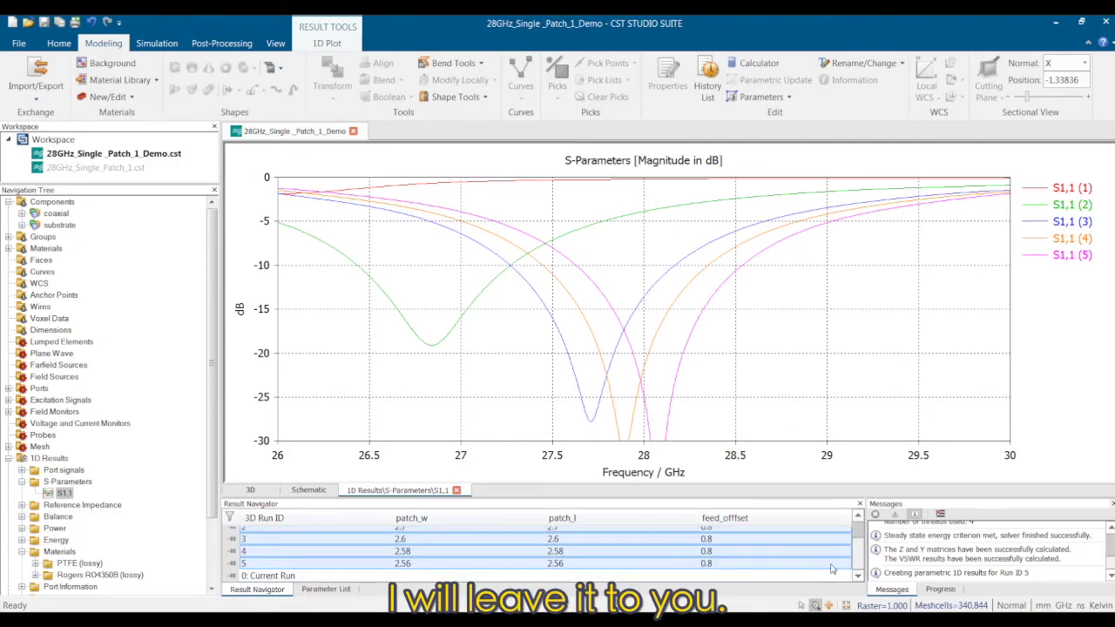
Display only run 5's S1,1 curve with its full -38 dB dip, comparing it against run 4.
click(767, 564)
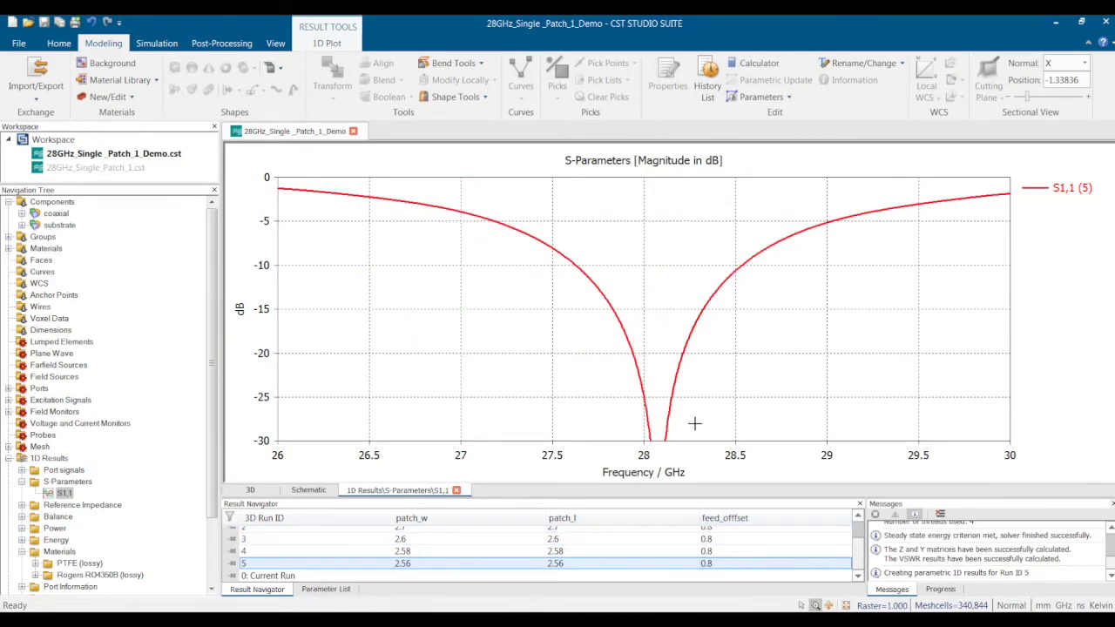
click(714, 403)
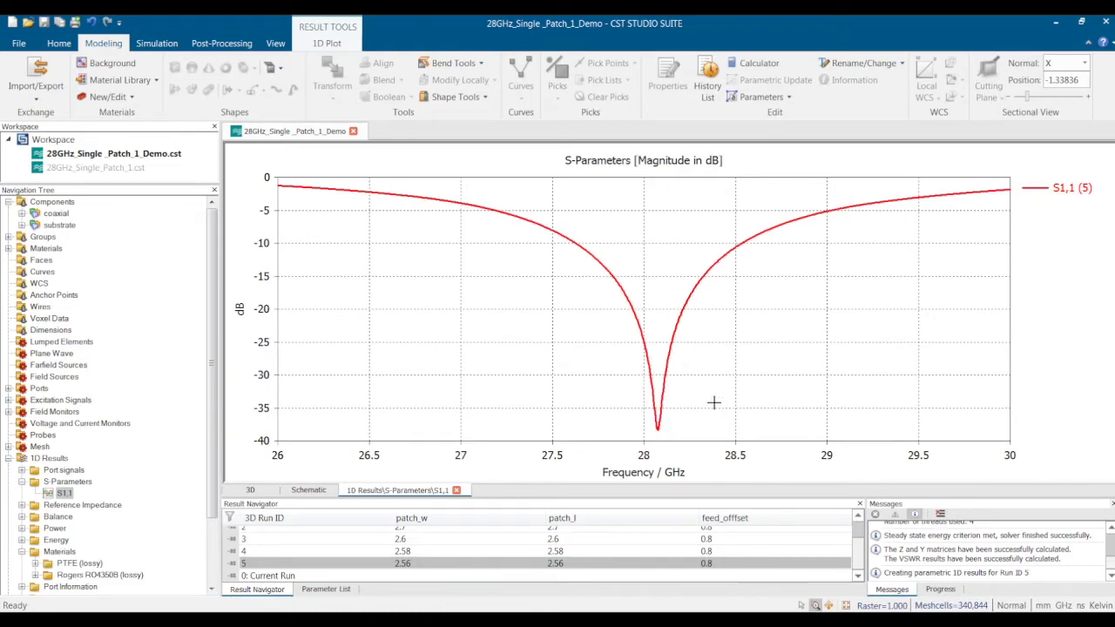
click(570, 552)
click(578, 575)
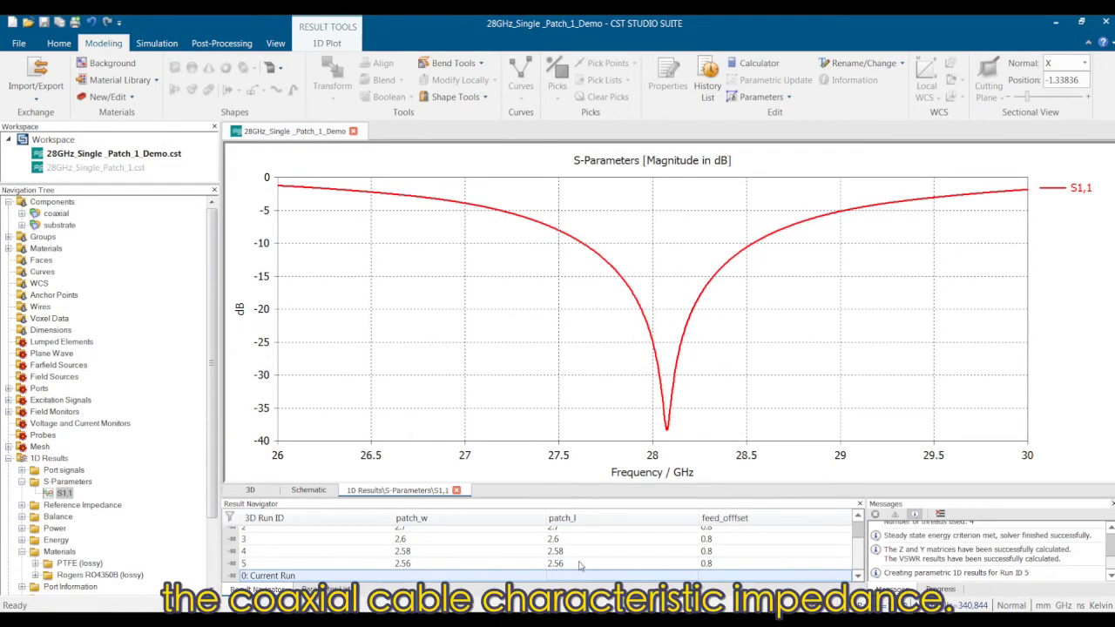
click(579, 564)
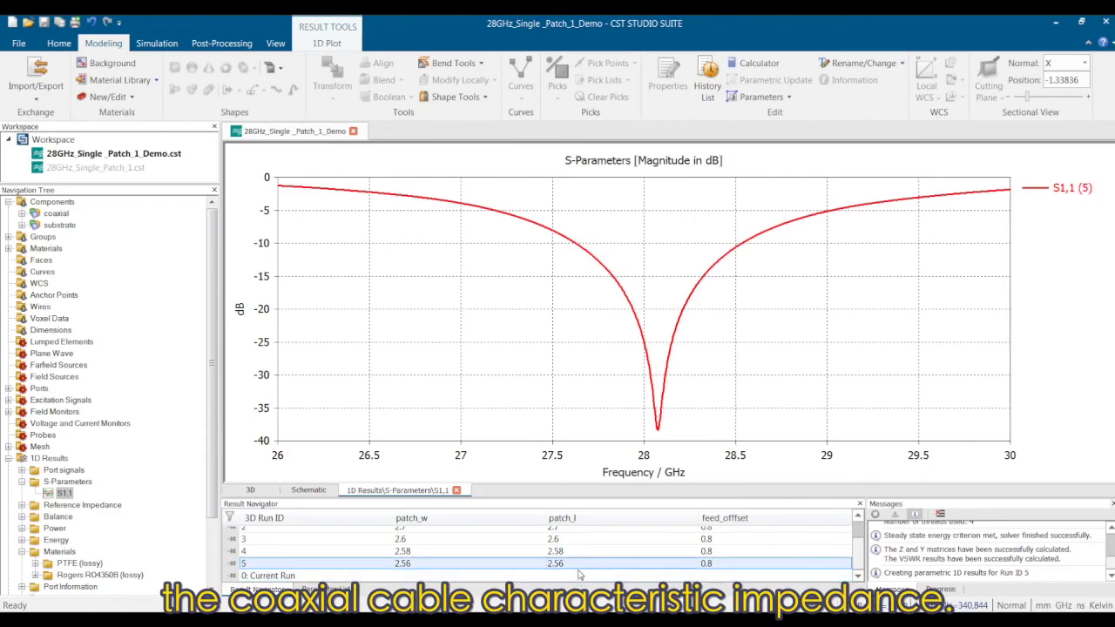
click(582, 554)
click(582, 567)
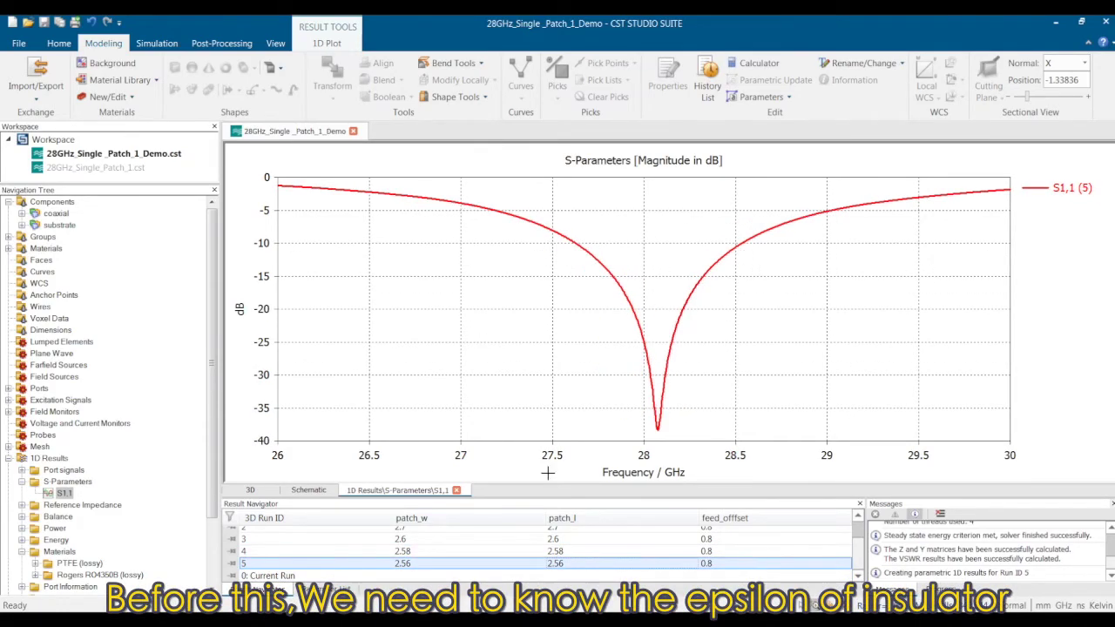
Expand Components > coaxial and select outer to show its PTFE material with epsilon 2.1.
click(52, 218)
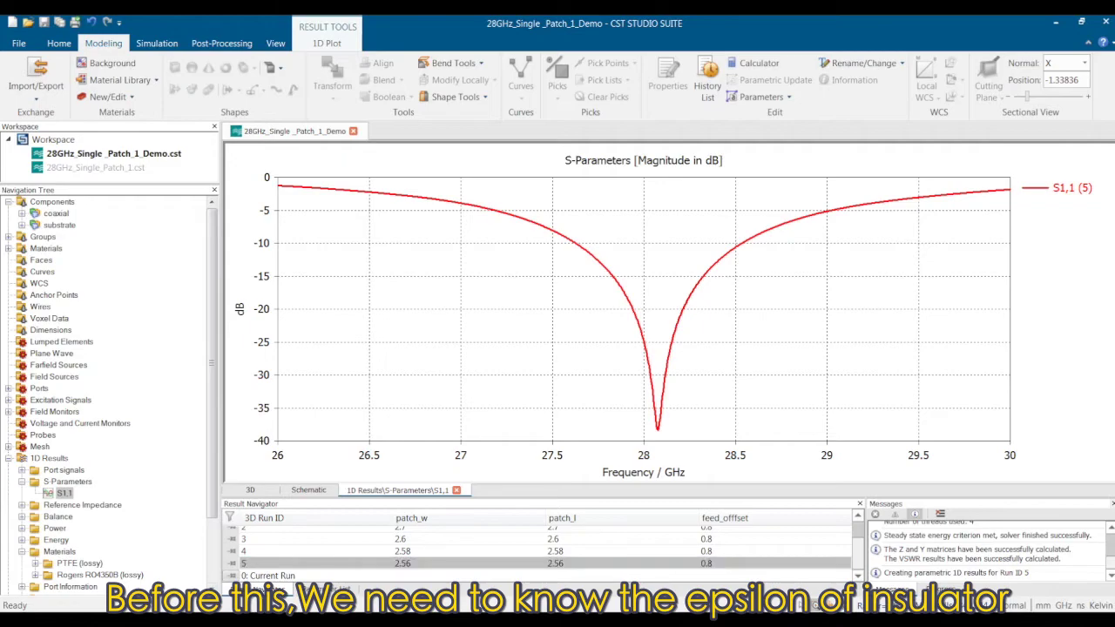
click(54, 216)
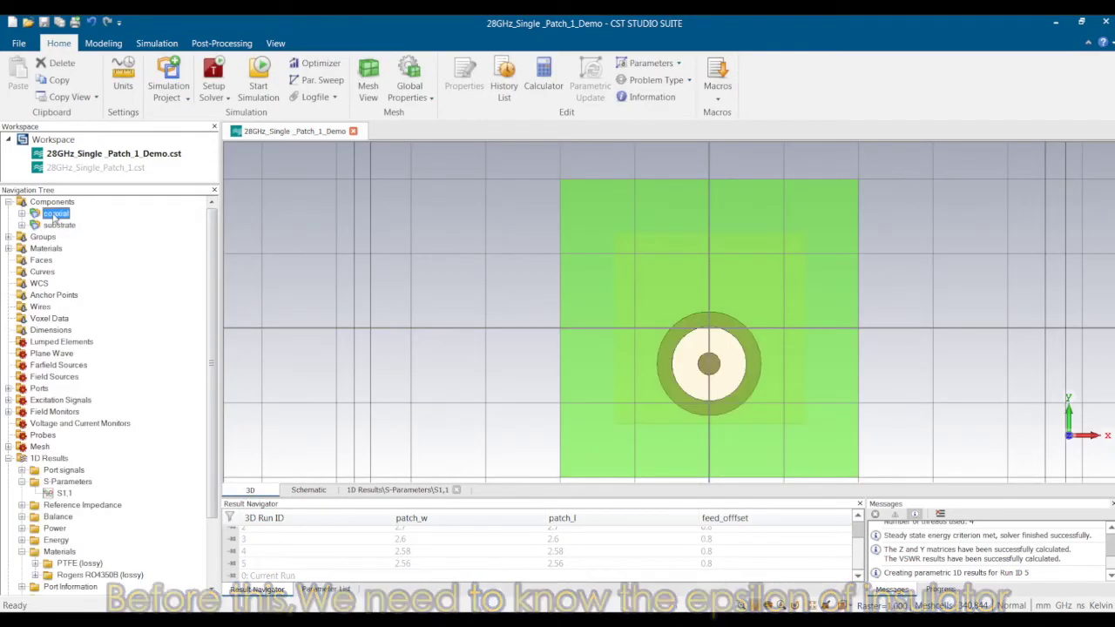
click(22, 213)
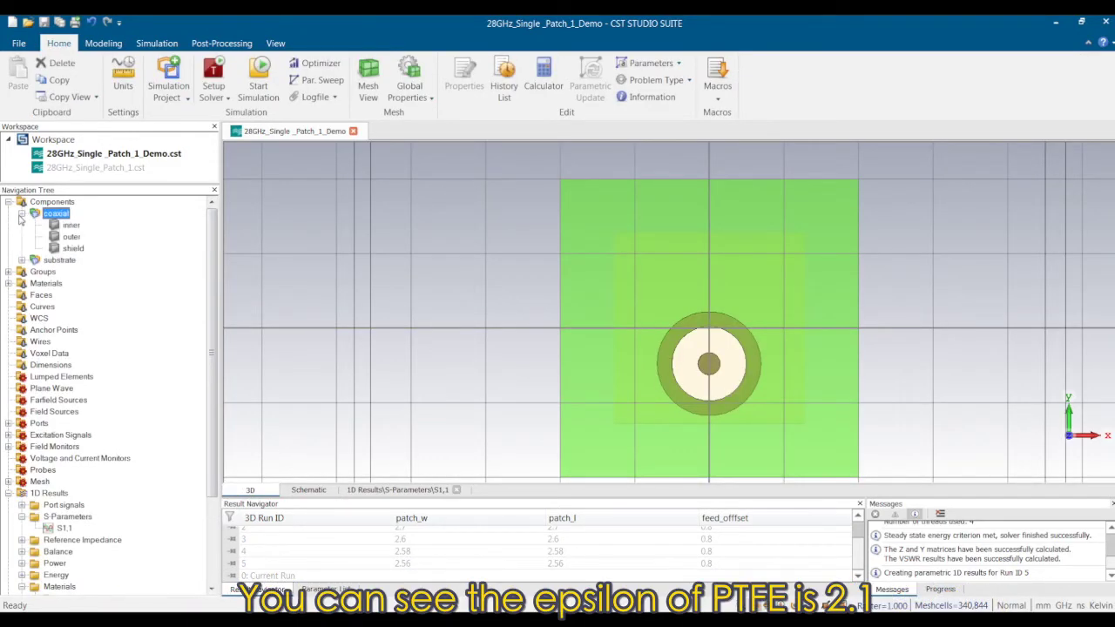
click(71, 237)
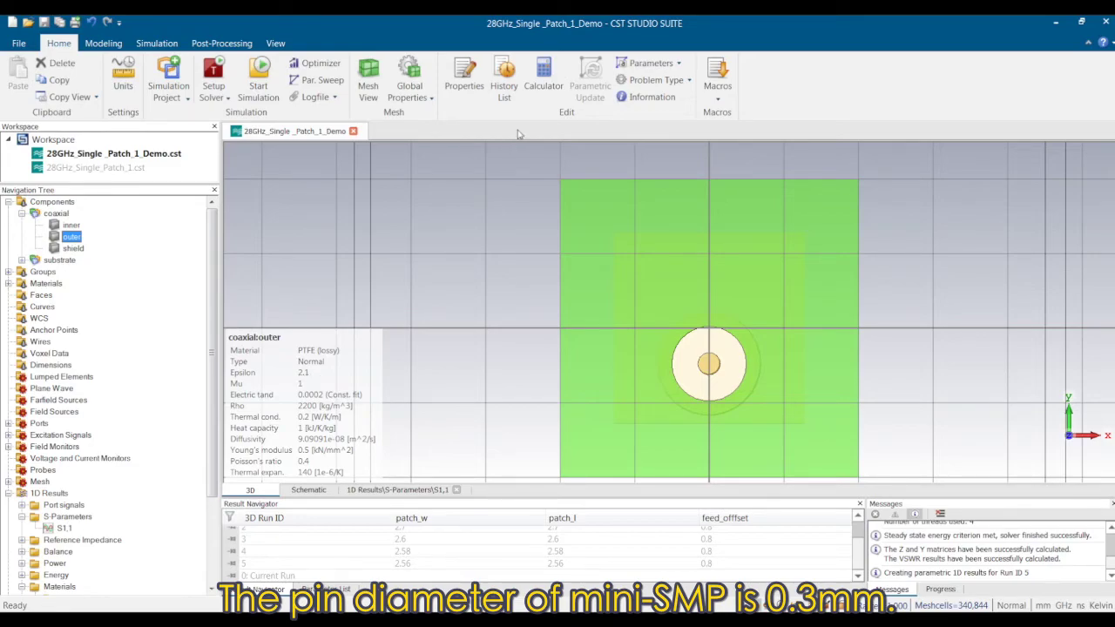
Calculate the coax line impedance for d 0.3, D 1, eps_r 2.1 at 28 GHz, giving 49.82 ohms.
click(718, 94)
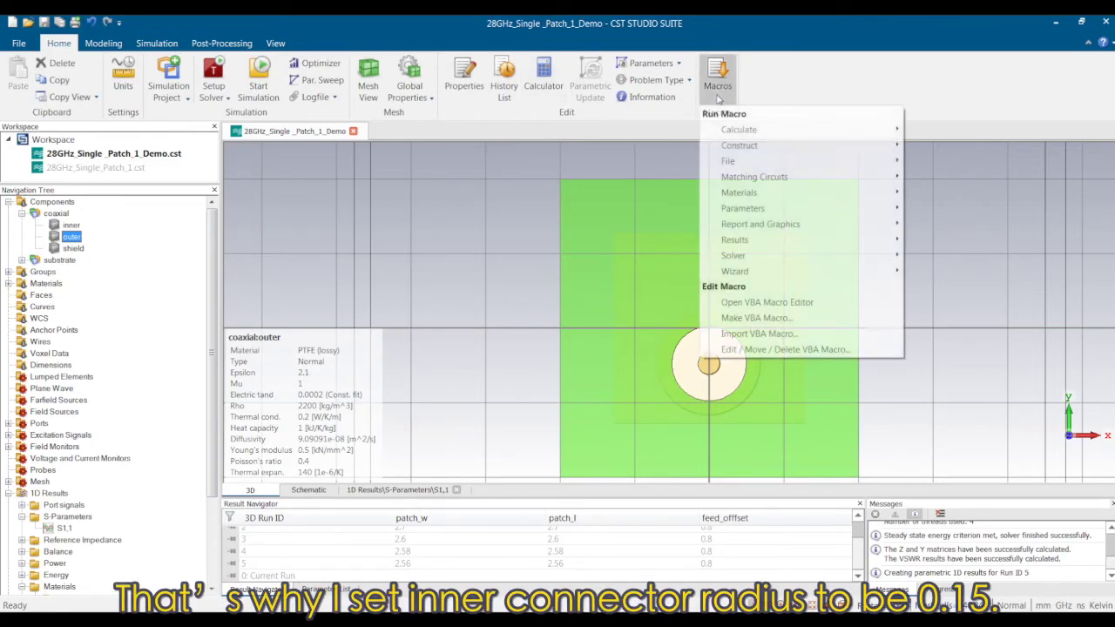
mouse_move(743, 130)
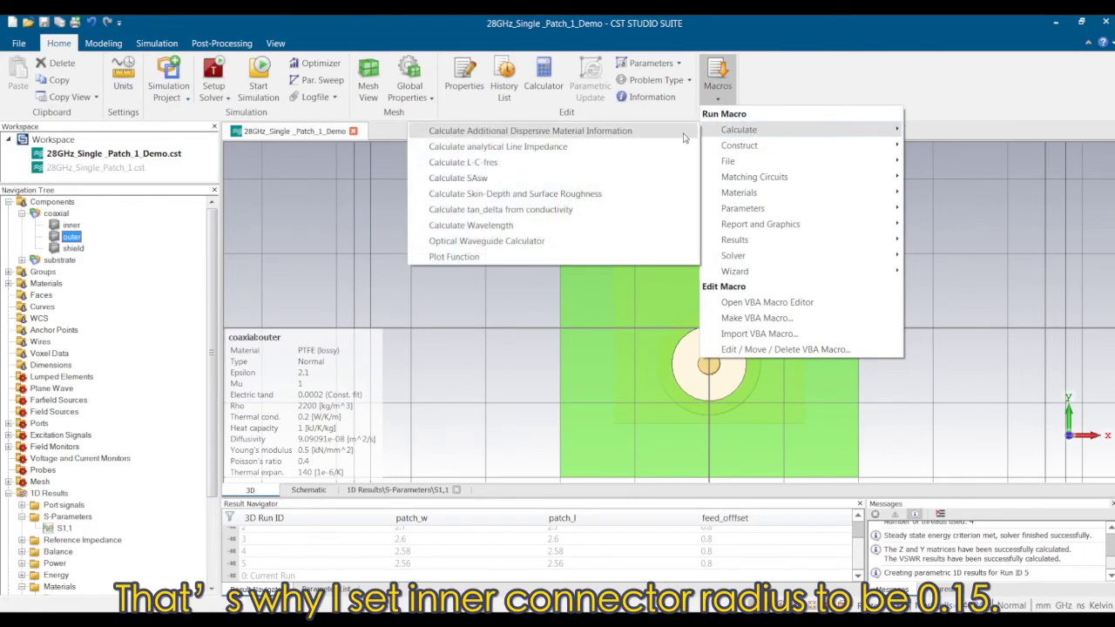
click(598, 147)
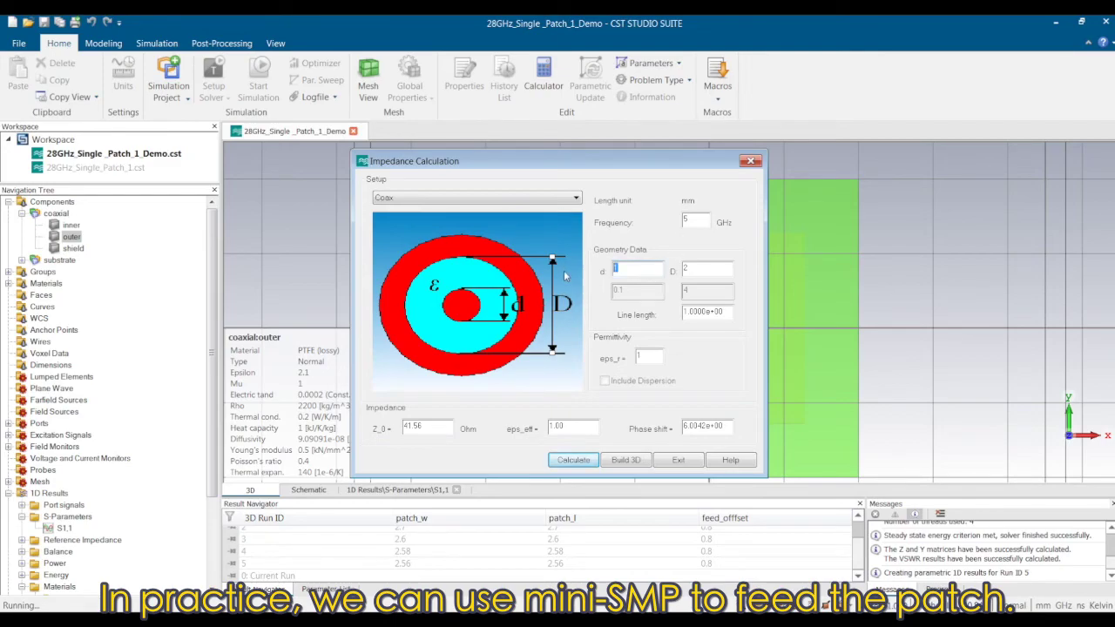
text(0.3)
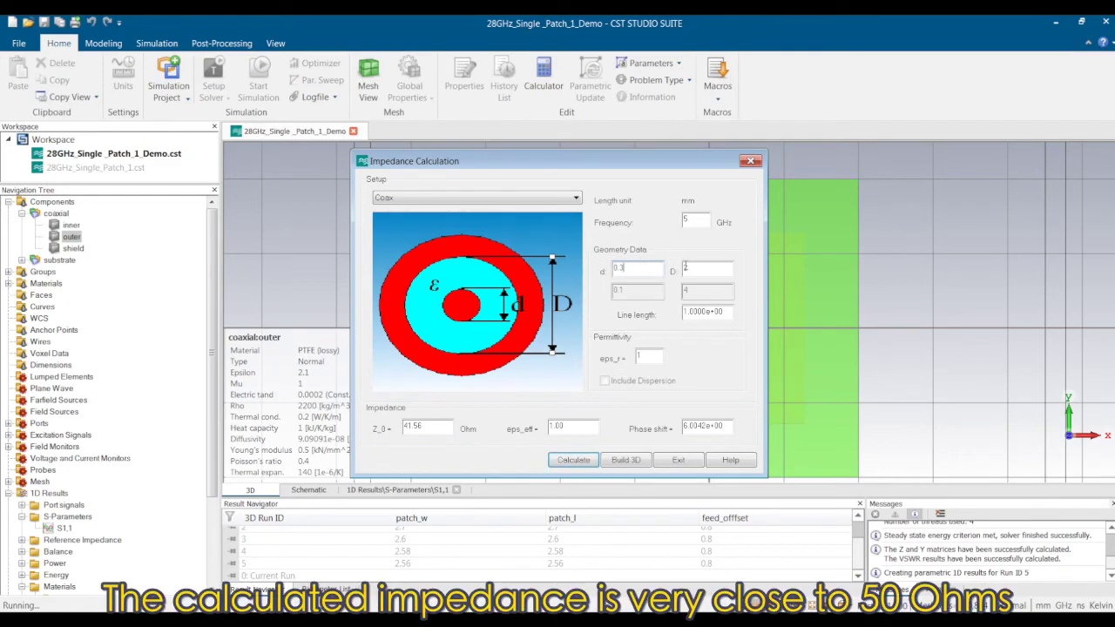
double_click(689, 270)
text(1)
double_click(659, 356)
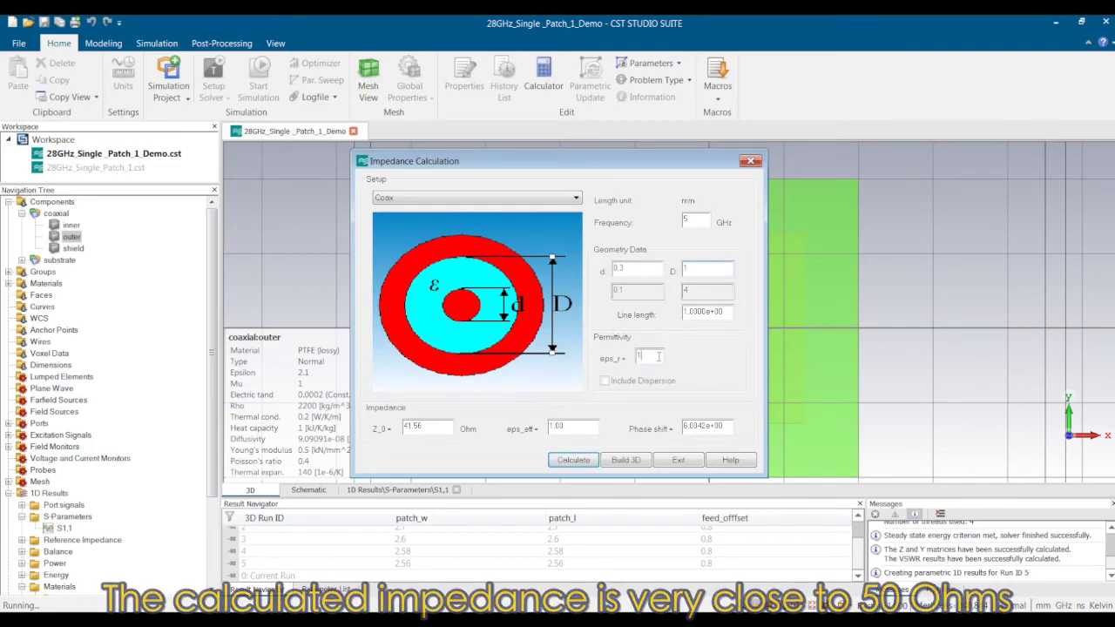
text(2.)
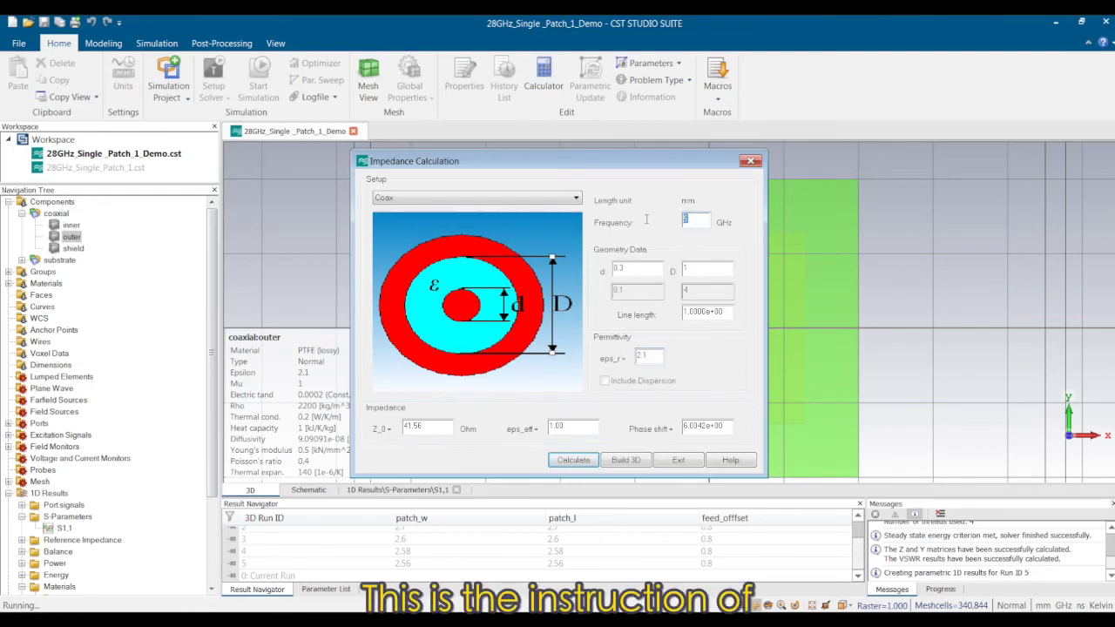
text(28)
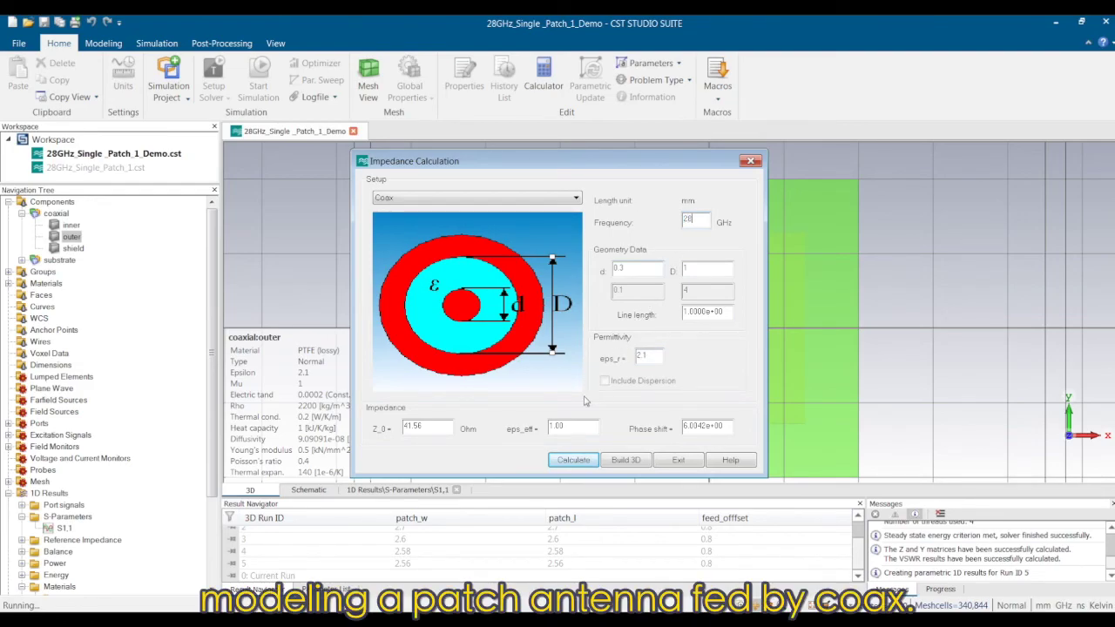
click(580, 464)
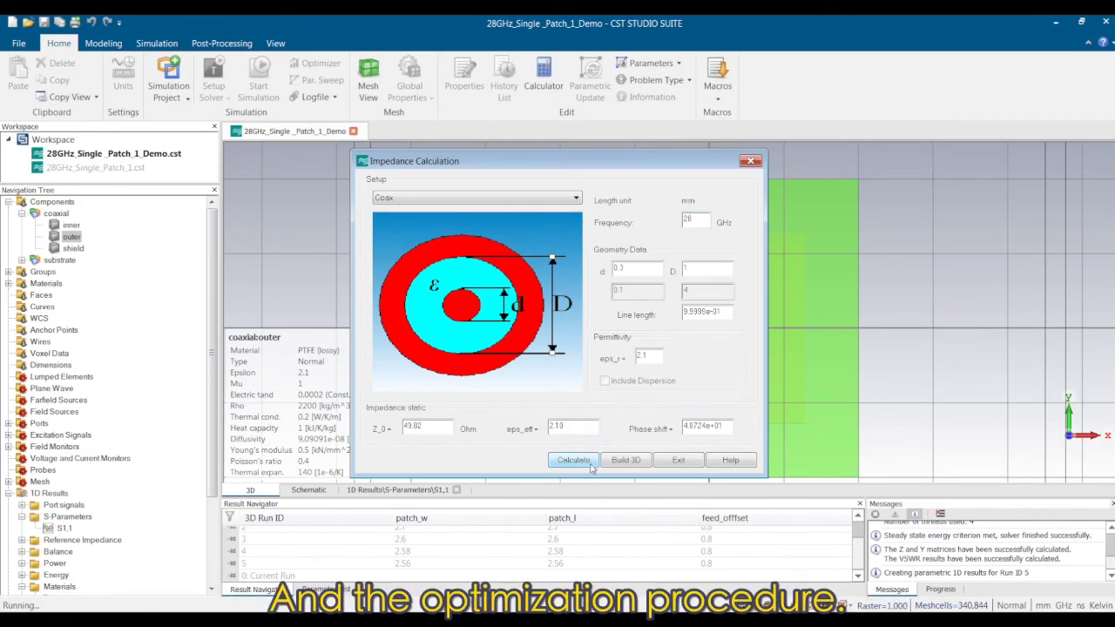
drag(441, 428, 345, 425)
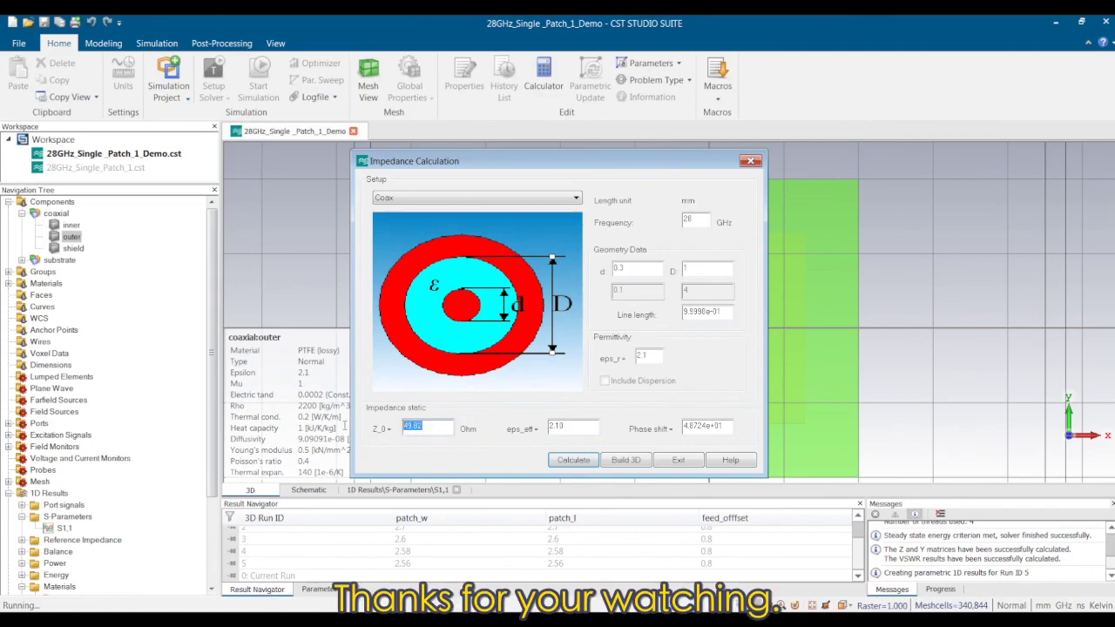